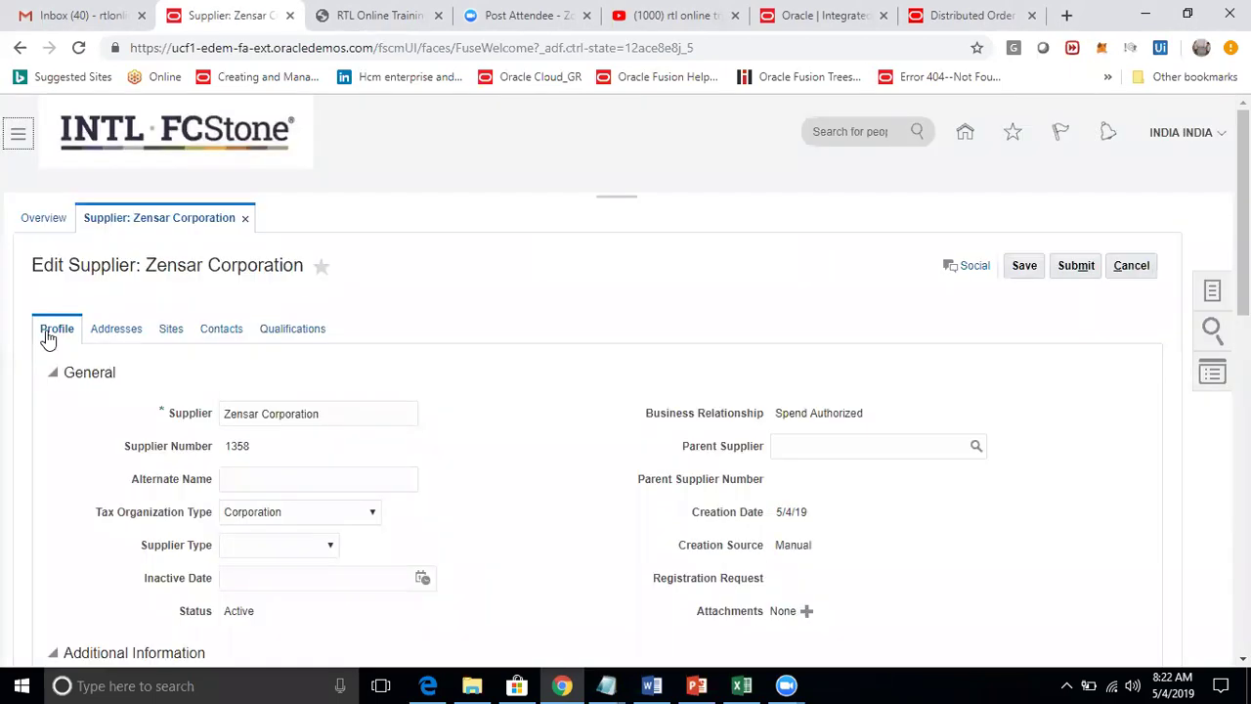
# - Open Zensar Corporation's Addresses list and try to create an address, which raises the PersonId error
pyautogui.scroll(-1, 500, 349)
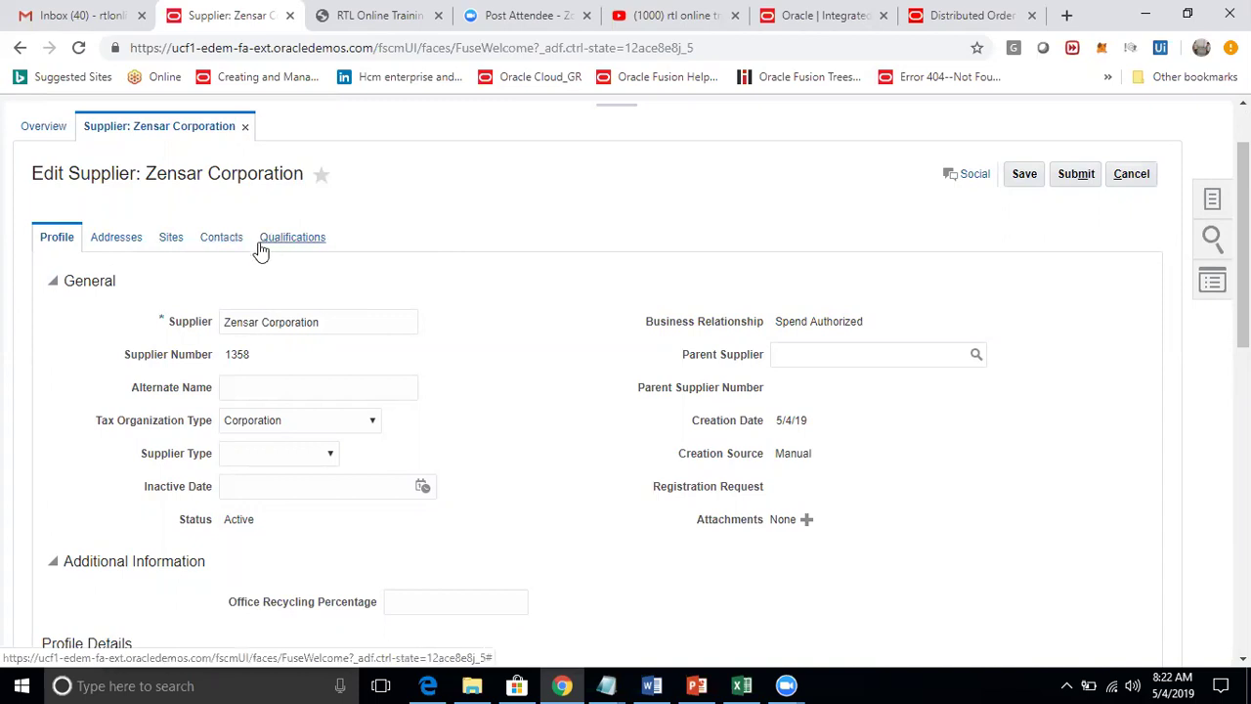
pyautogui.click(94, 240)
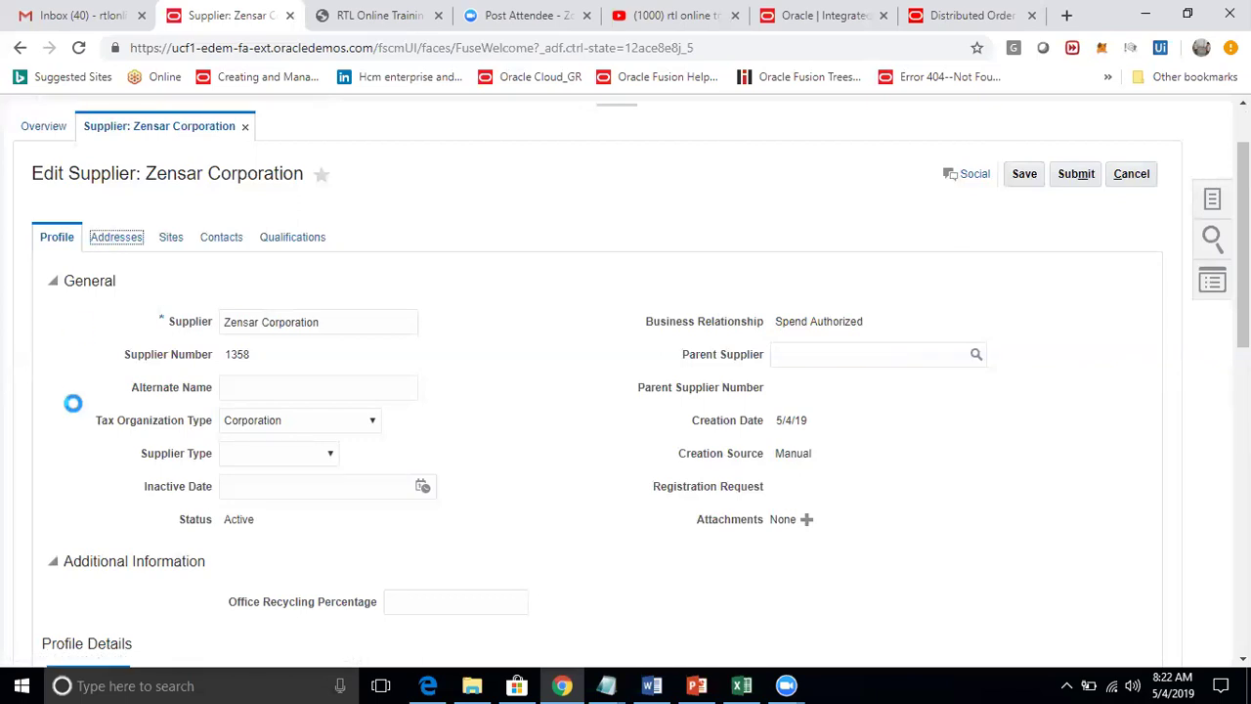
pyautogui.click(242, 363)
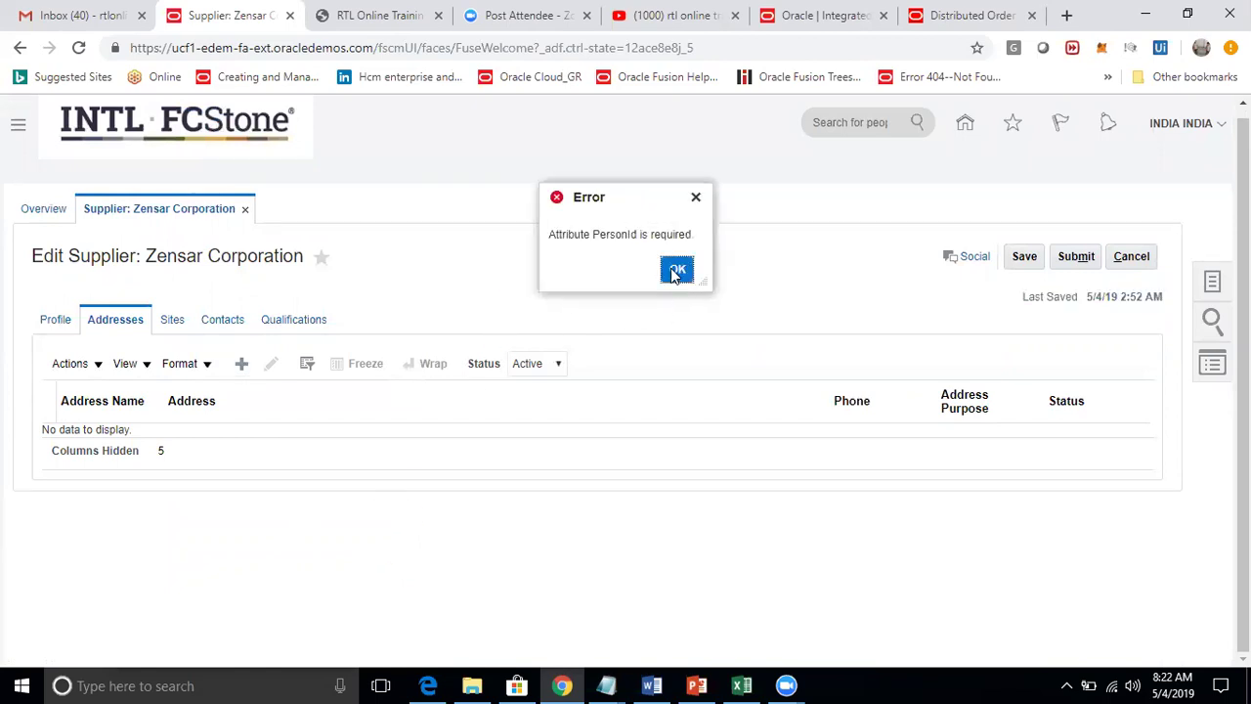
# - Dismiss the PersonId error and sign out, discarding the unsaved supplier edits
pyautogui.click(673, 269)
pyautogui.click(56, 320)
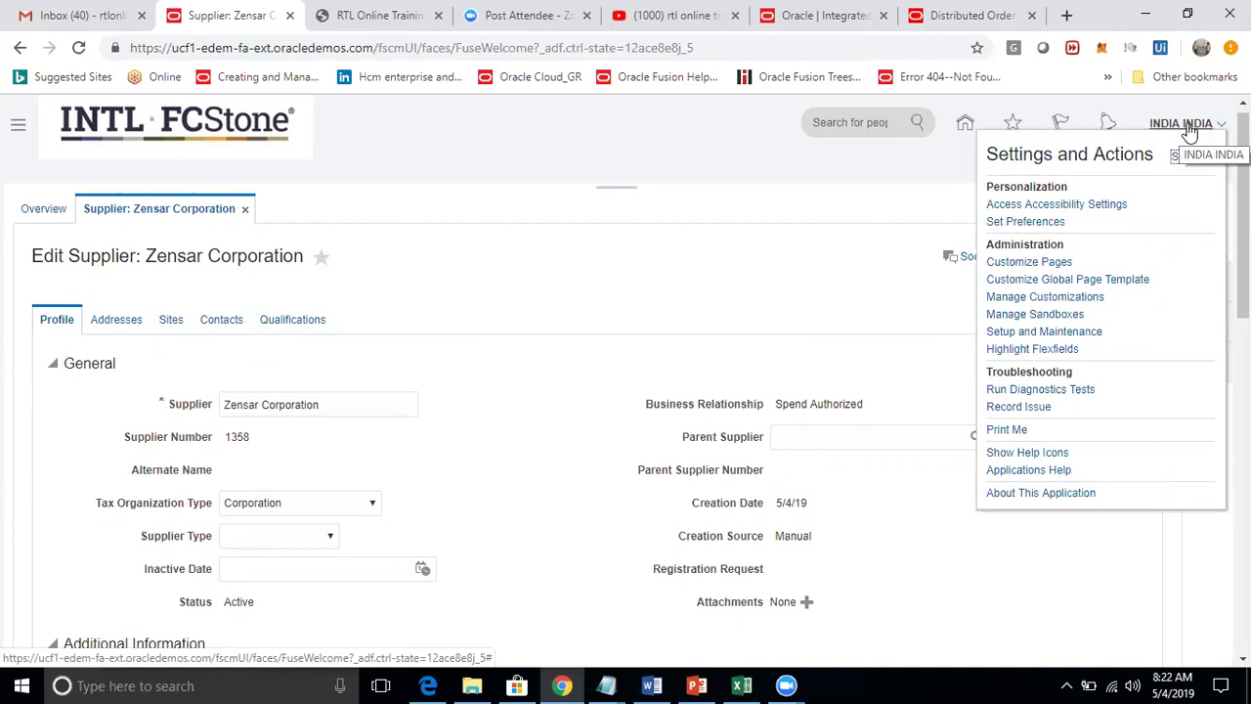
pyautogui.click(1191, 157)
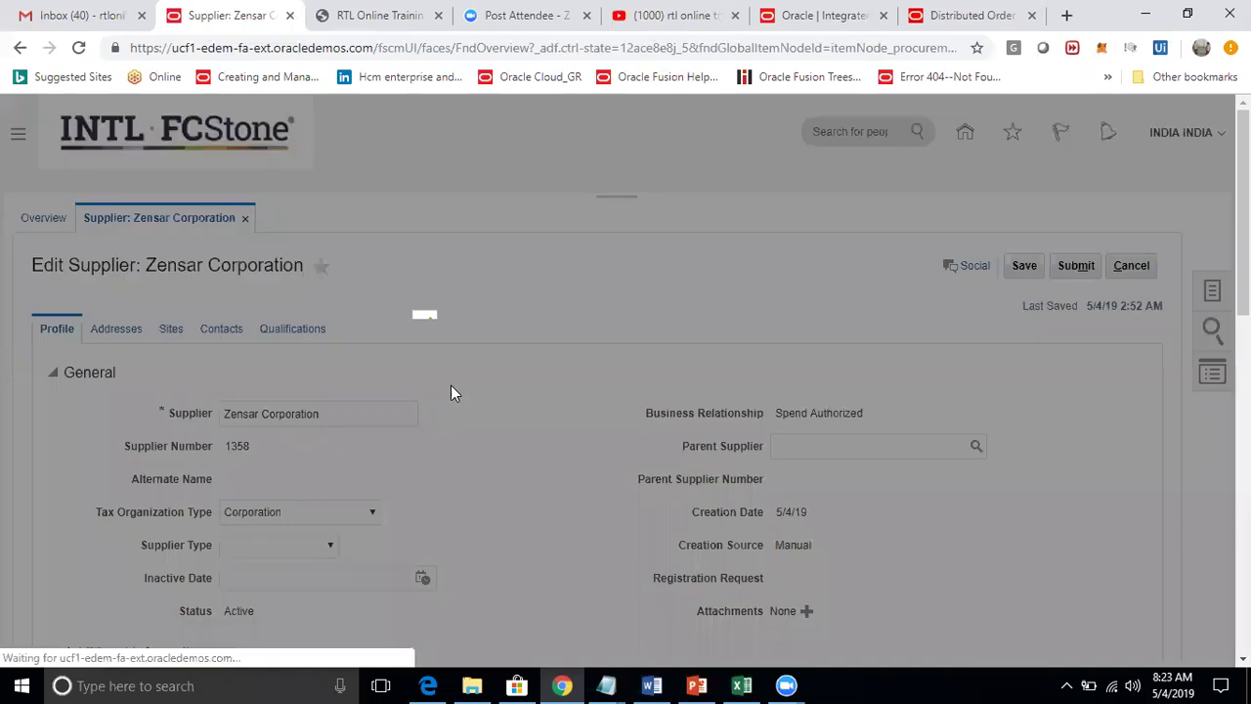
pyautogui.click(779, 428)
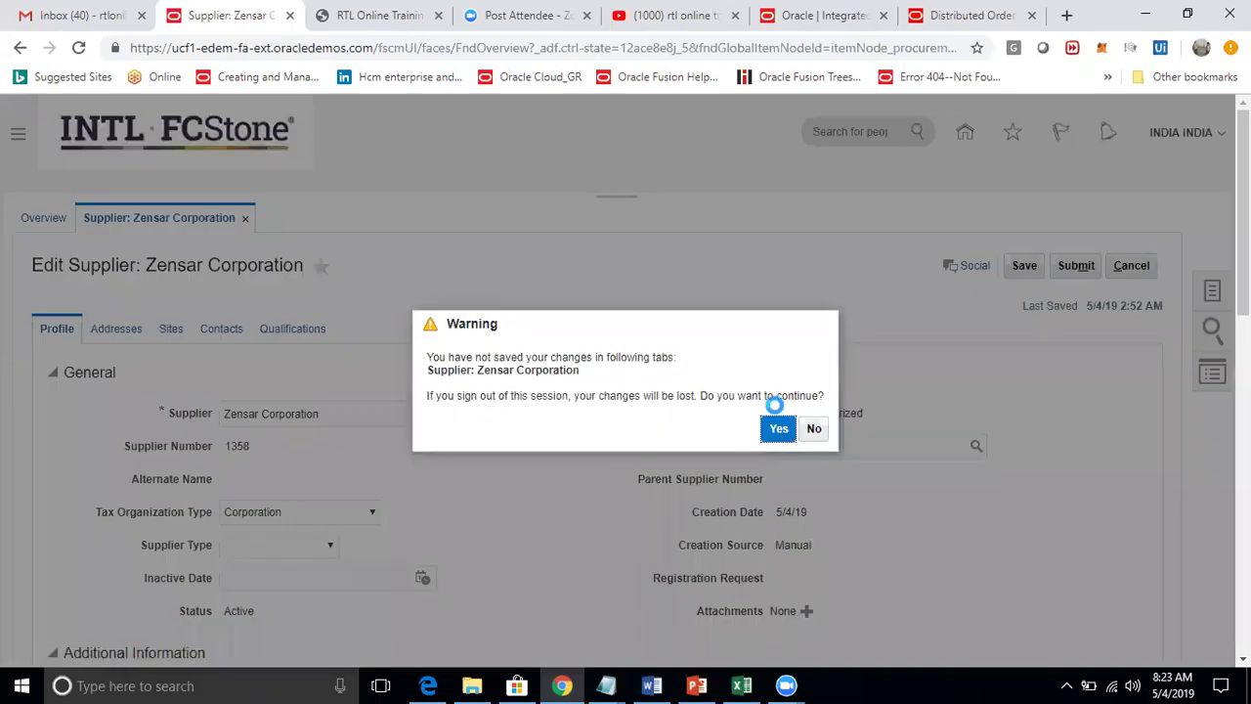
pyautogui.click(777, 428)
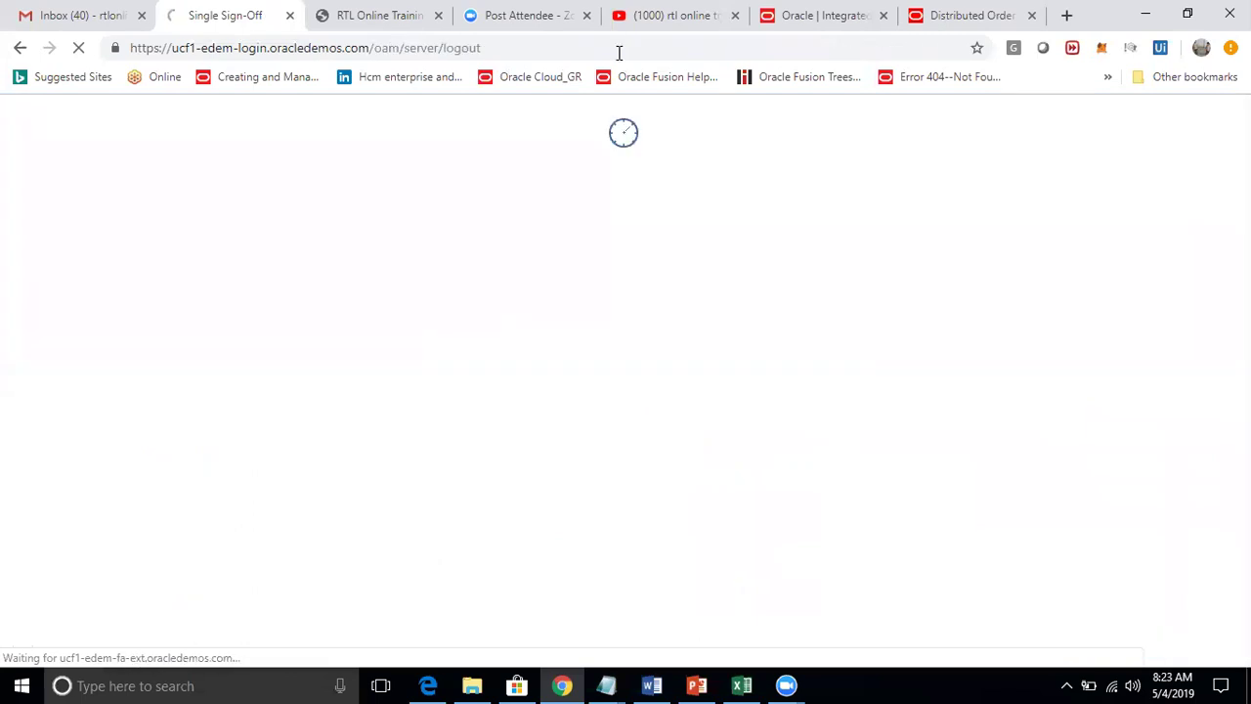
# - Sign in with the saved procurement manager login after correcting the password
pyautogui.write('CALV')
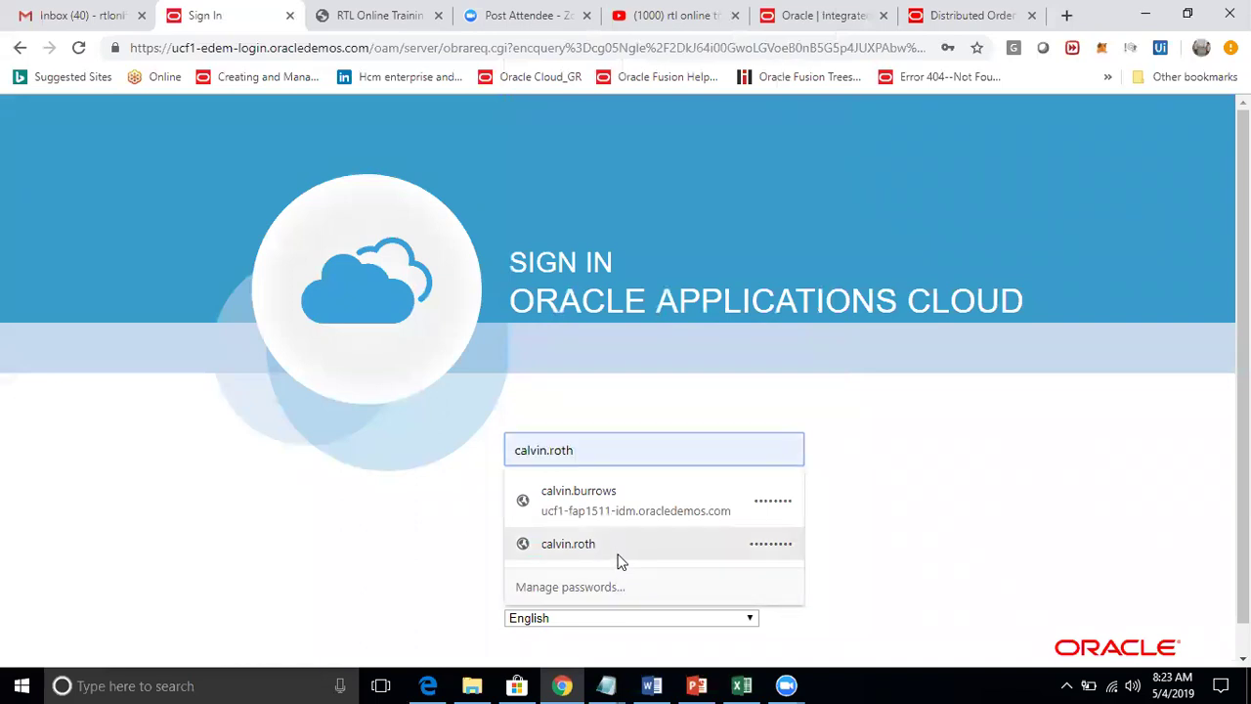
pyautogui.click(617, 547)
pyautogui.click(499, 495)
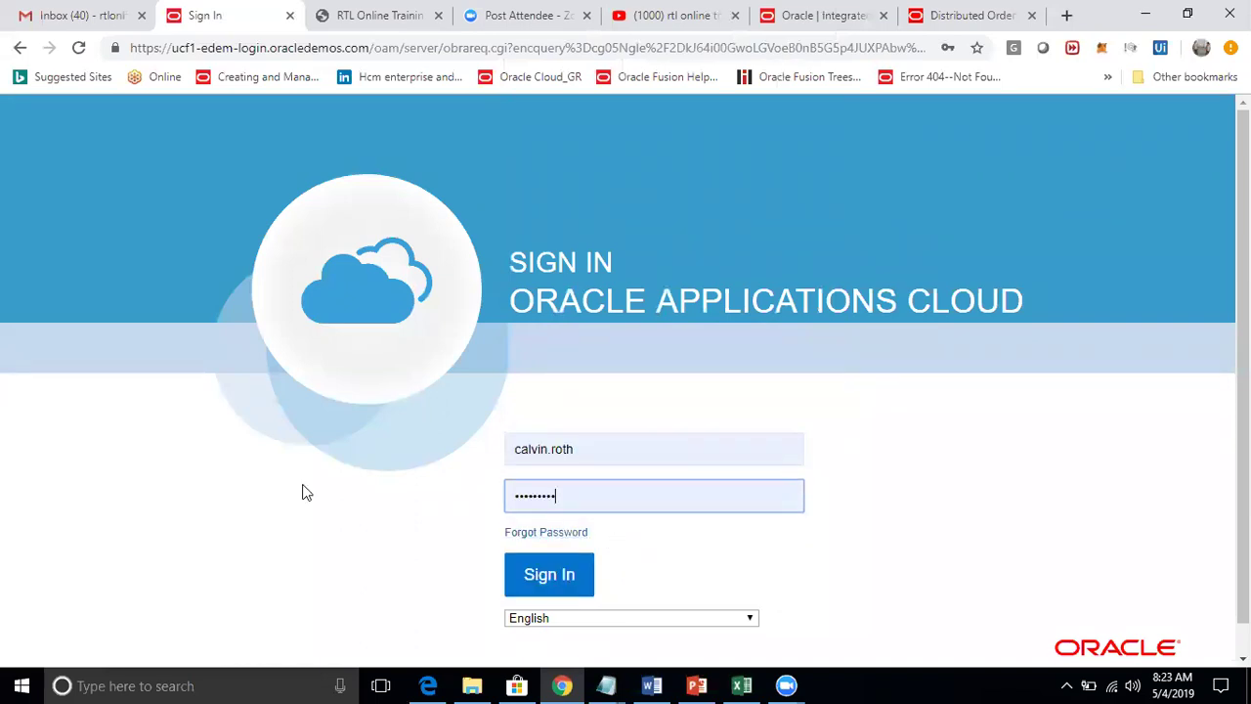
pyautogui.press('BackSpace')
pyautogui.press('BackSpace')
pyautogui.press('BackSpace')
pyautogui.press('BackSpace')
pyautogui.press('Return')
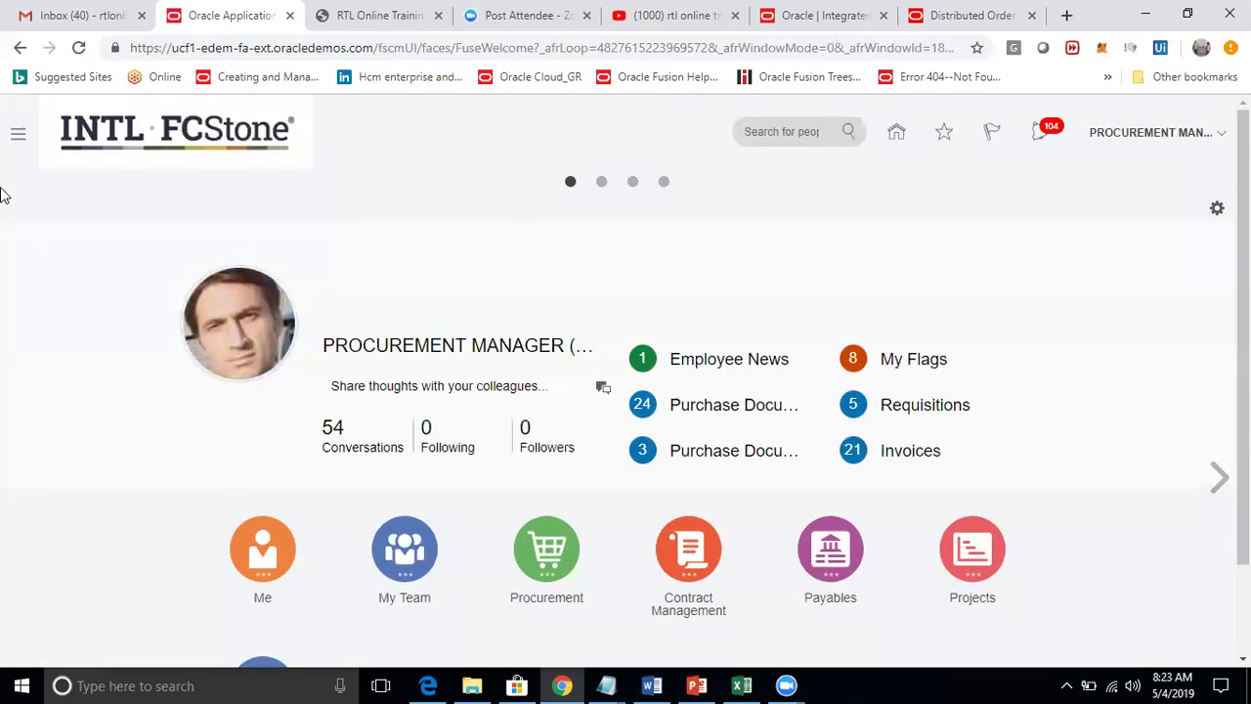
# - Open Manage Suppliers from the Suppliers work area and search for keyword ZENSAR
pyautogui.click(16, 137)
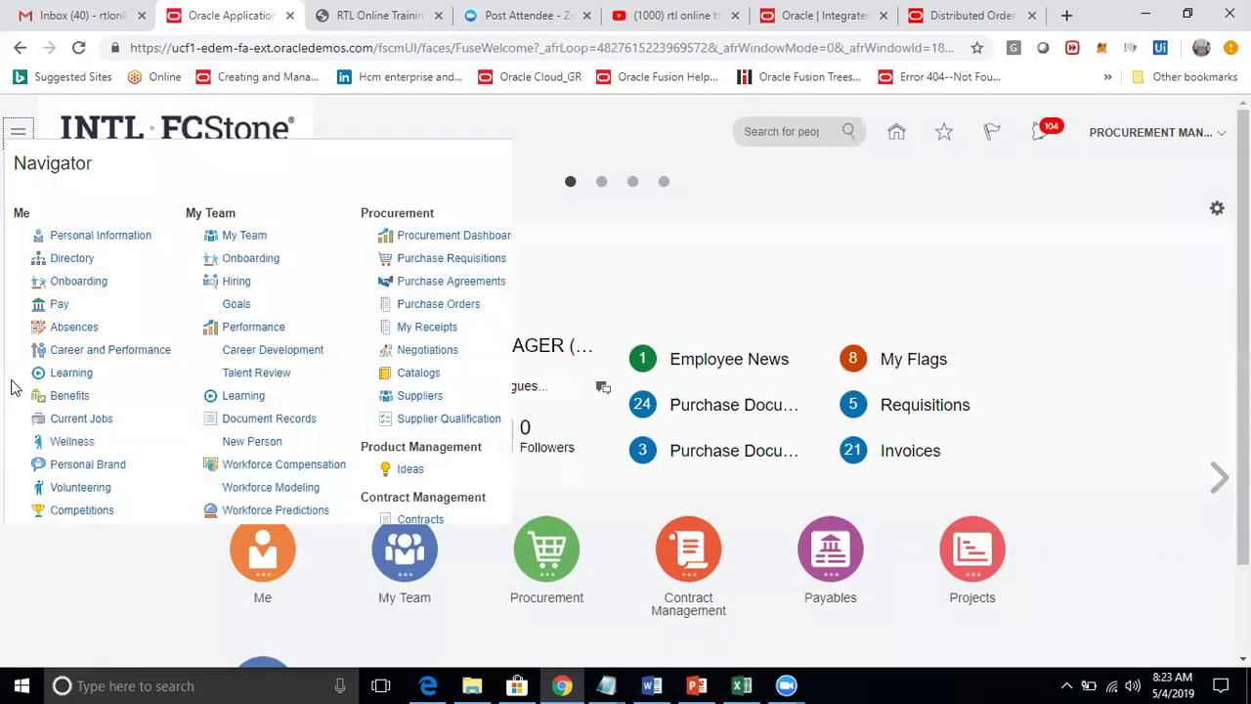
pyautogui.click(420, 395)
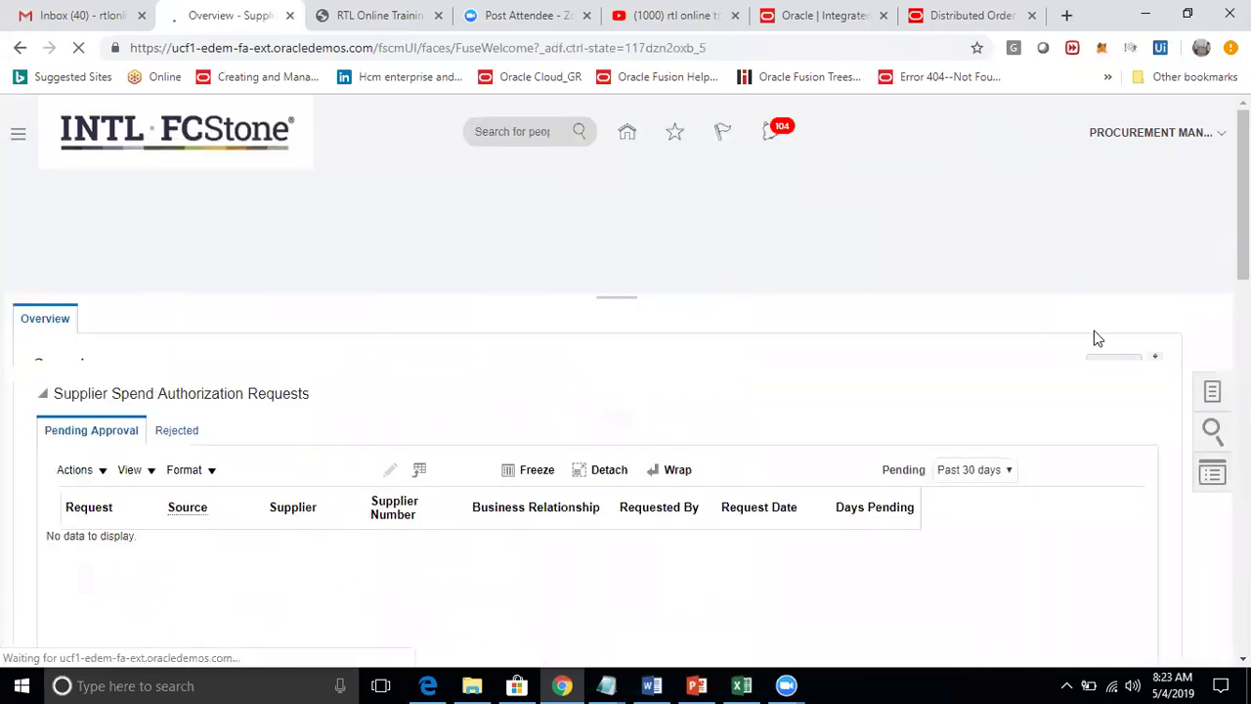
pyautogui.click(1083, 321)
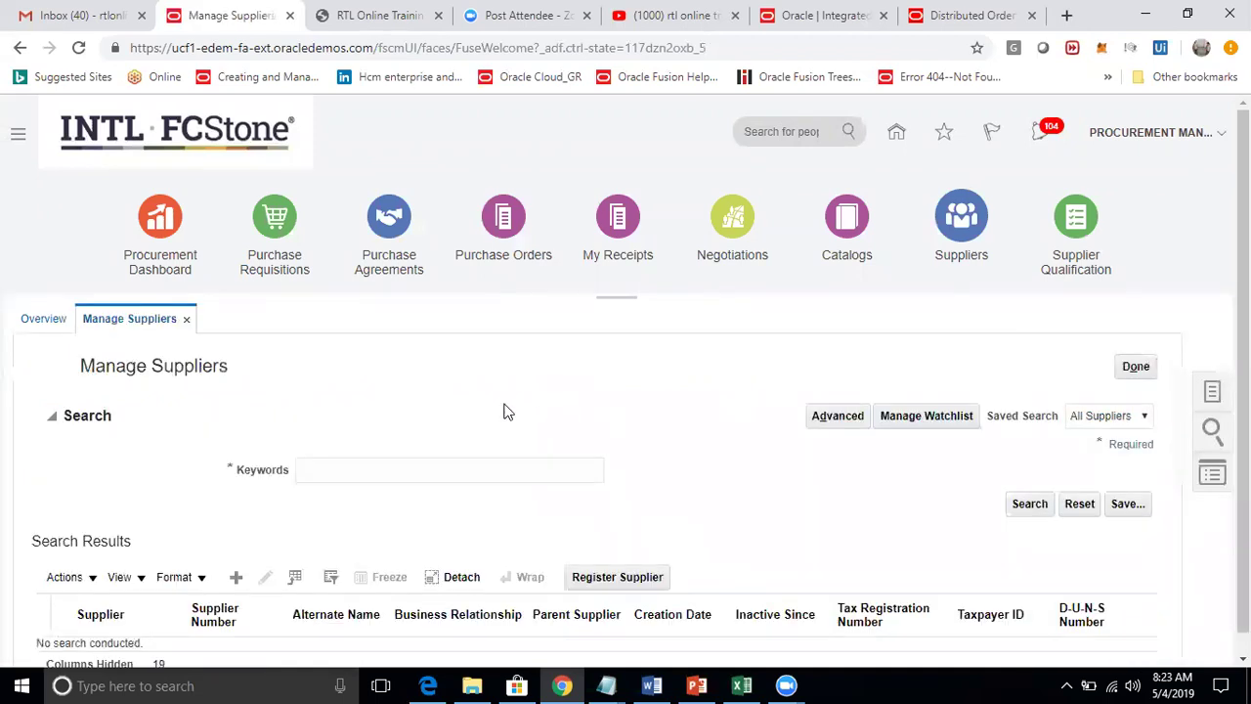
pyautogui.click(359, 473)
pyautogui.write('ZENSAR')
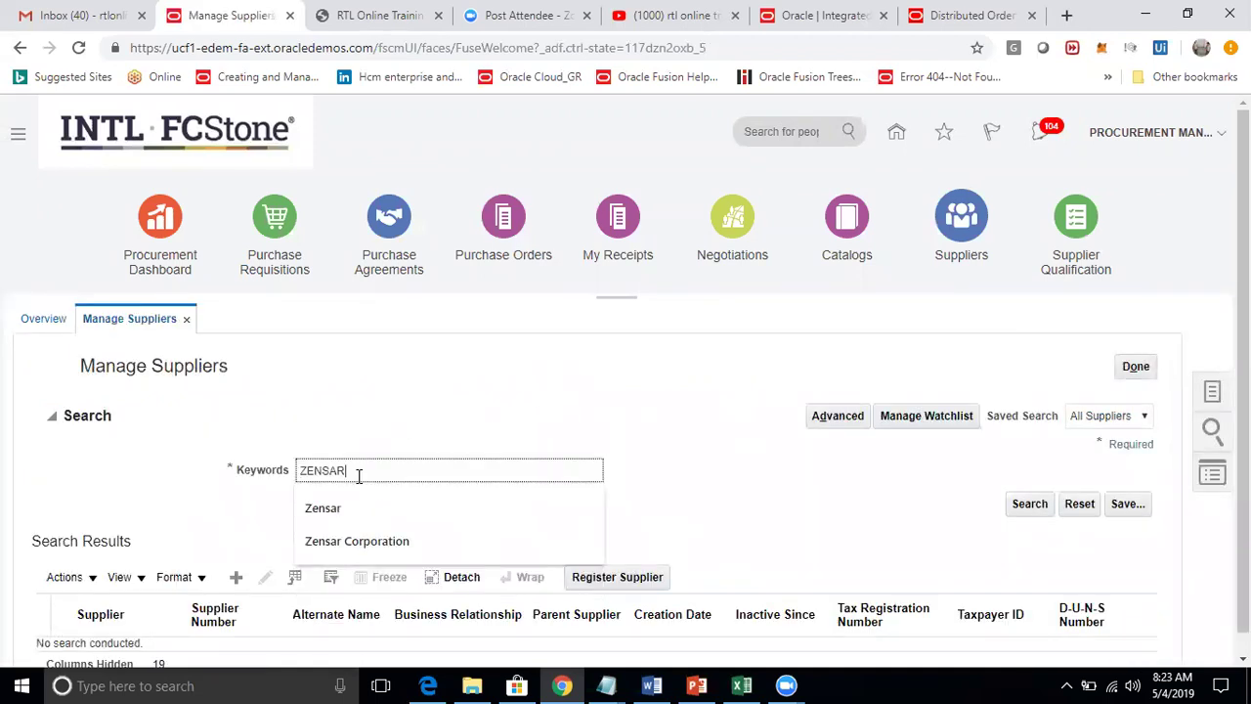
pyautogui.press('Return')
pyautogui.scroll(-2, 592, 433)
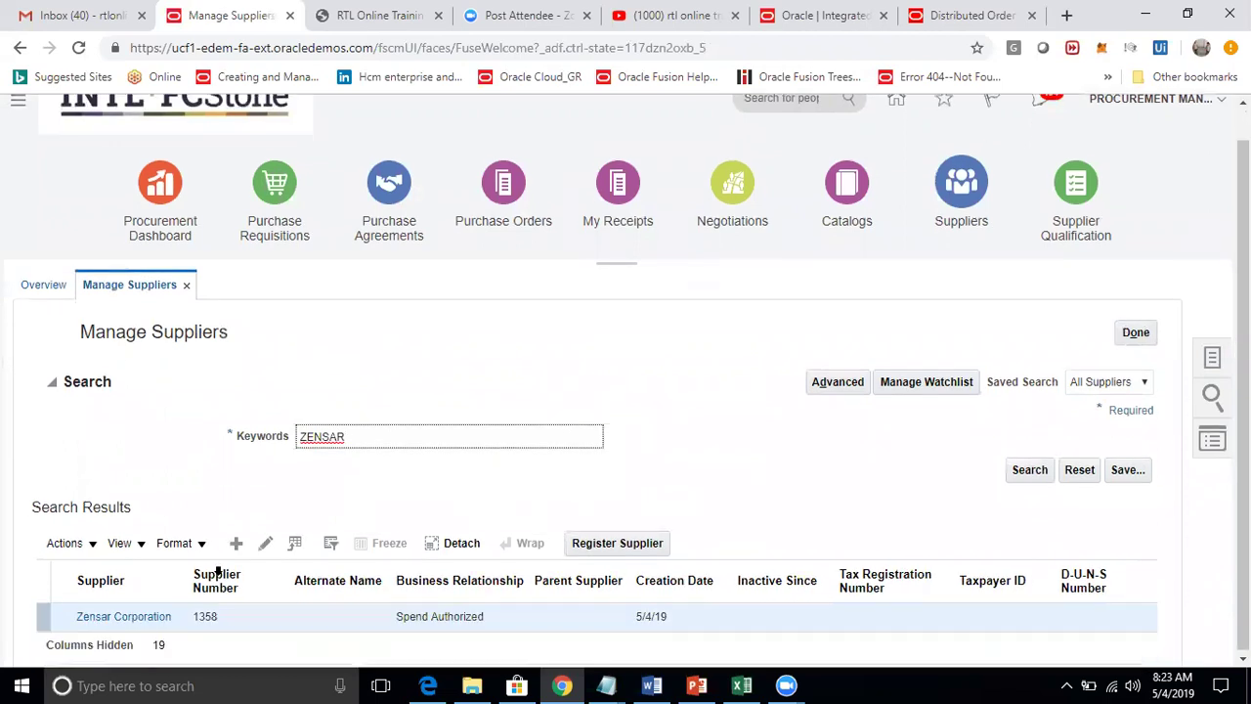
# - Open Zensar Corporation, switch it to edit mode and show its Addresses tab
pyautogui.click(124, 614)
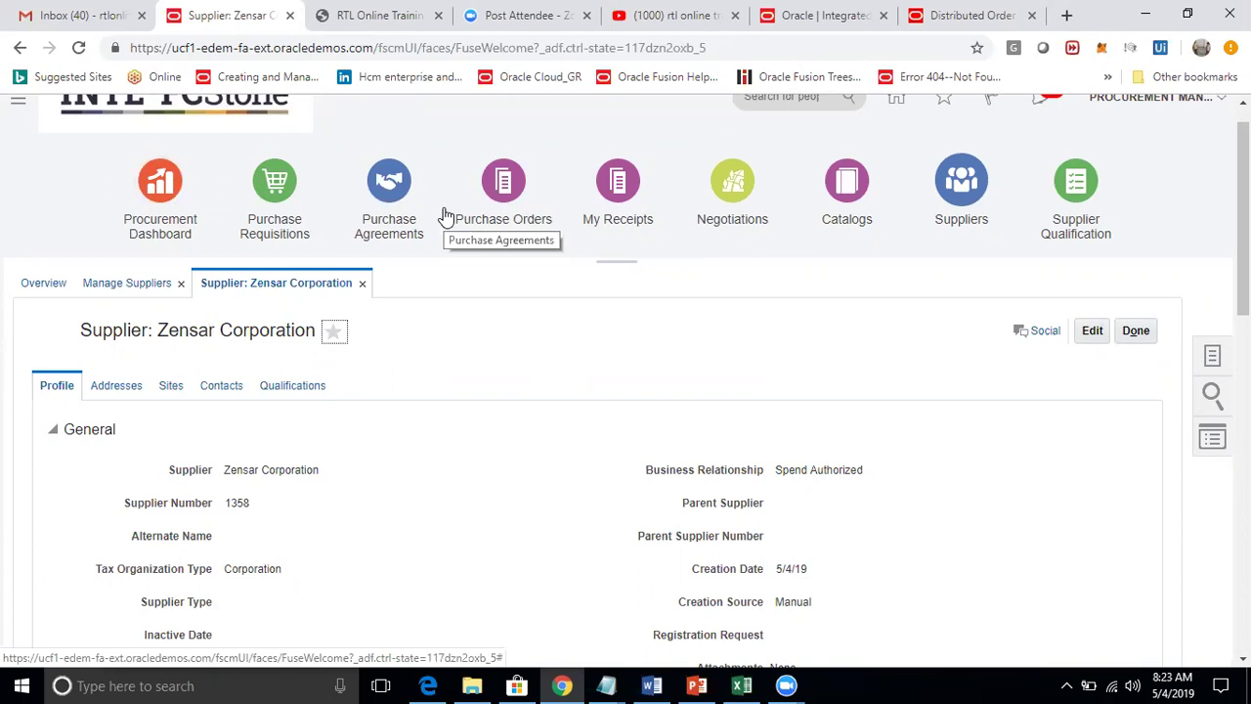
pyautogui.scroll(-1, 445, 215)
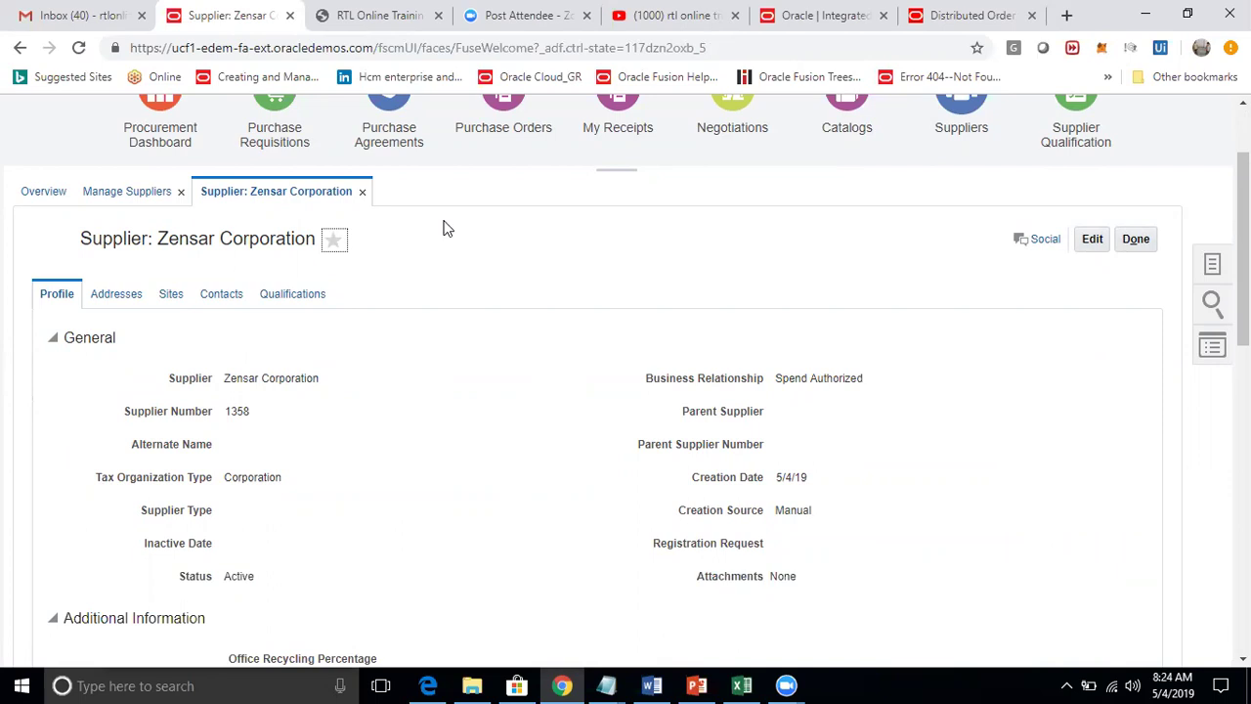
pyautogui.click(1091, 241)
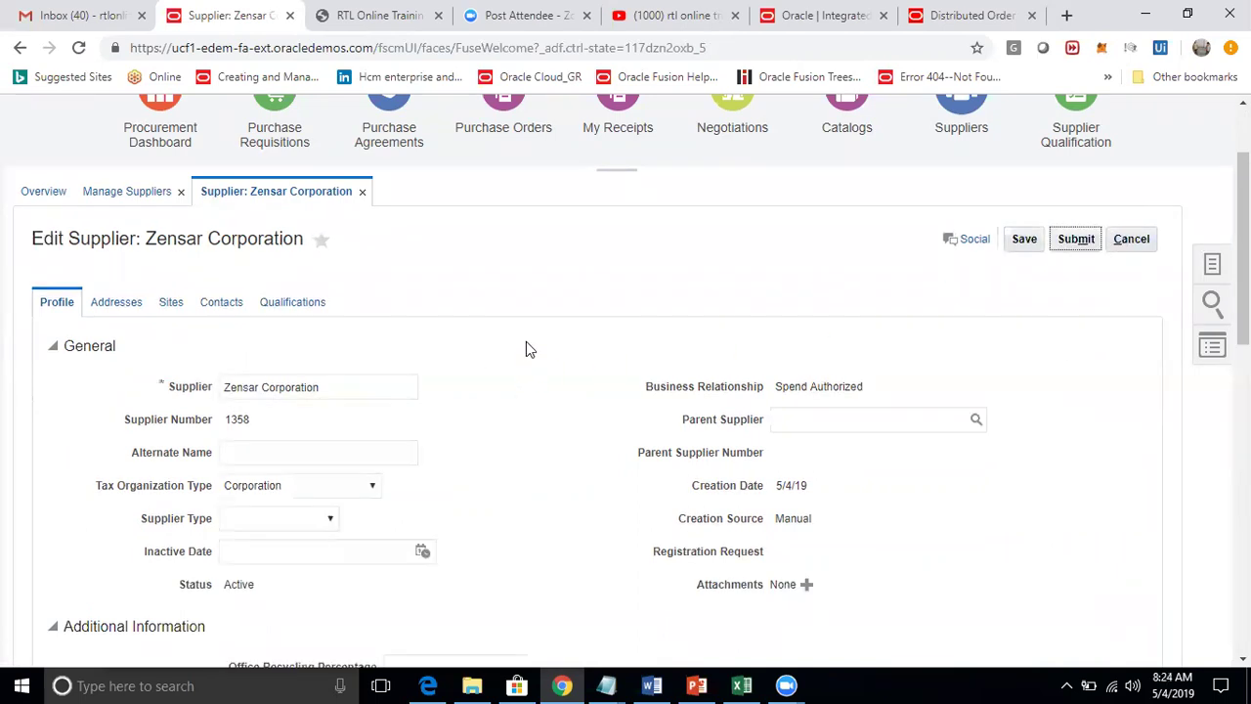
pyautogui.click(119, 304)
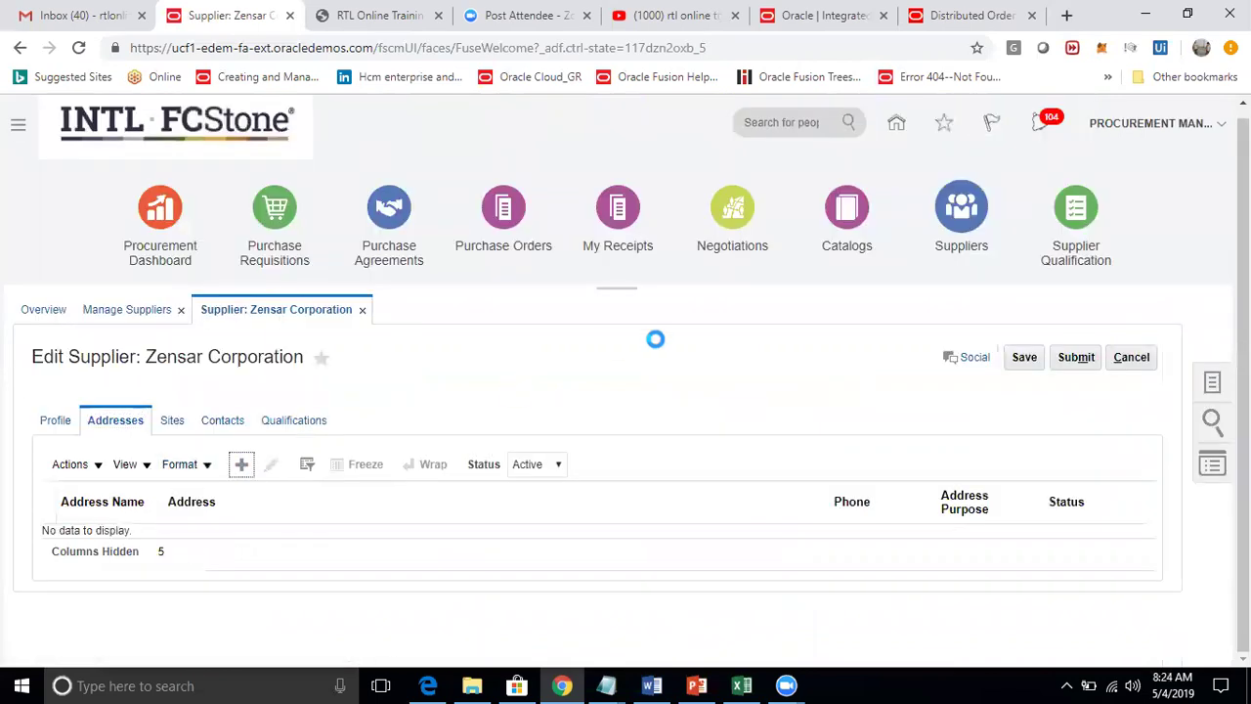
# - Enter address name ZENSAR CHICAGO and copy it into Address Line 1
pyautogui.click(383, 315)
pyautogui.write('ZENSAR CHICAGO')
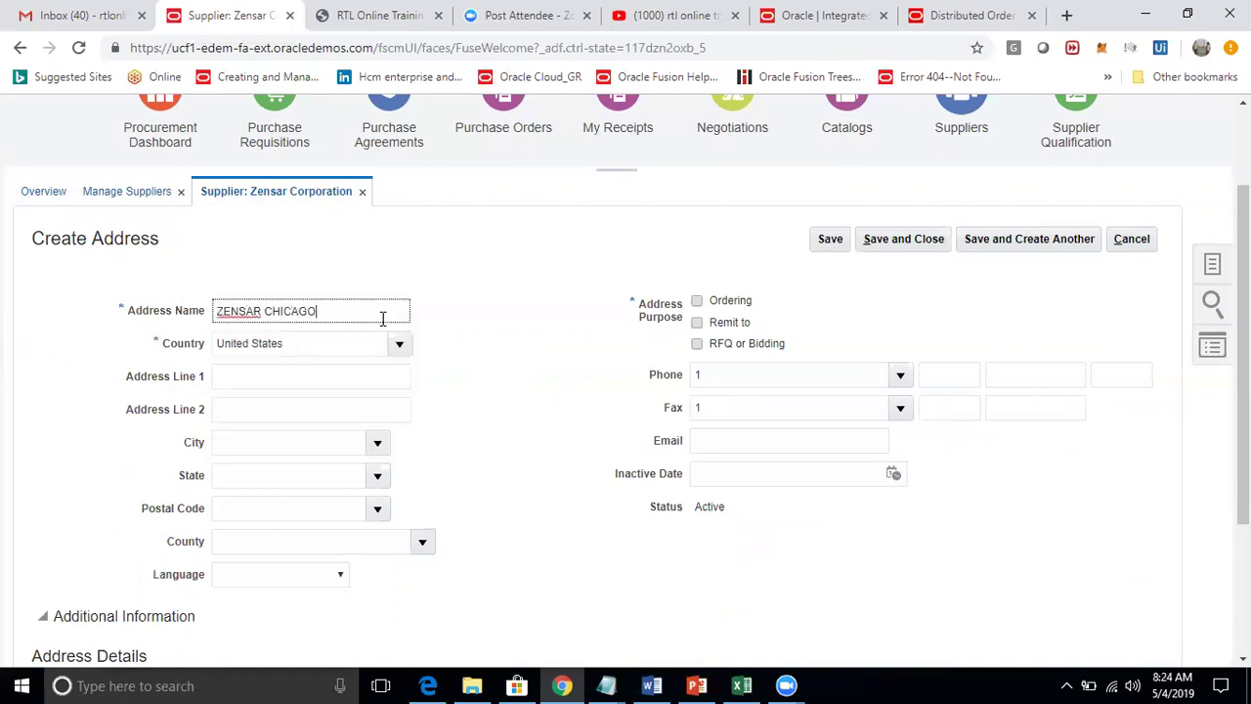
pyautogui.hotkey('ctrl', 'a')
pyautogui.hotkey('ctrl', 'c')
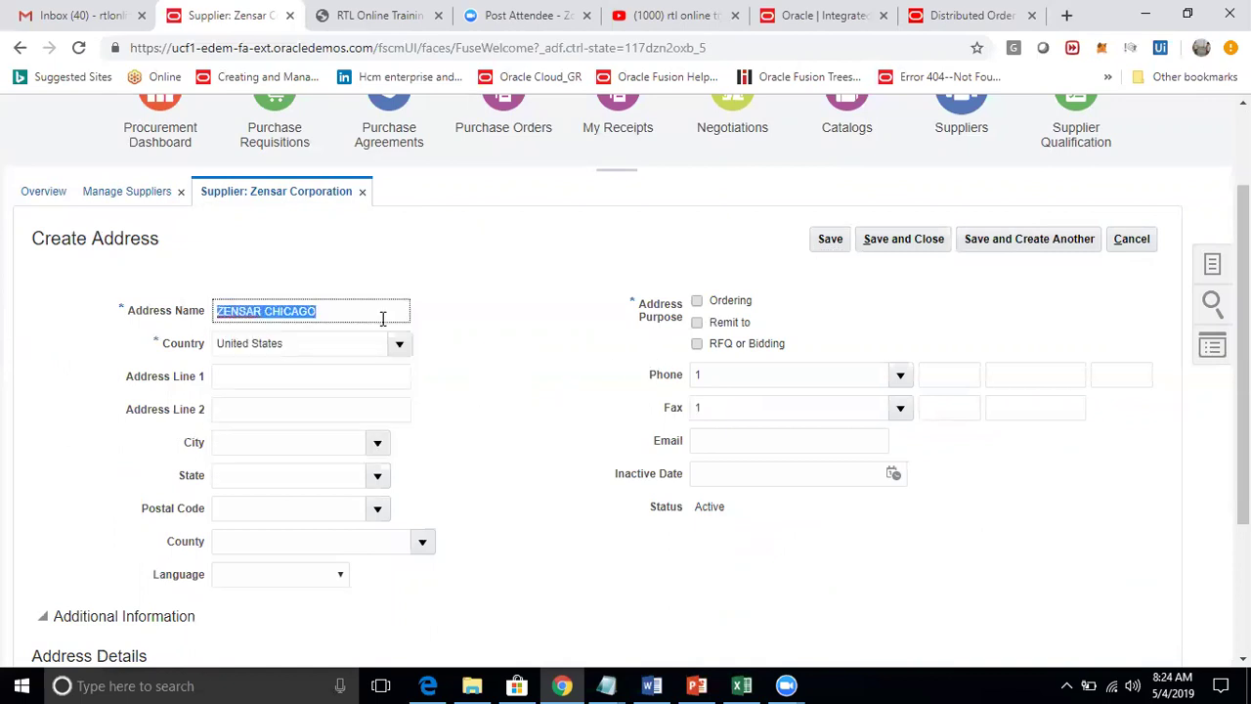
pyautogui.press('Tab')
pyautogui.press('Tab')
pyautogui.hotkey('ctrl', 'v')
pyautogui.press('Tab')
# - Set postal code 60606 (Chicago, Cook, IL), tick Ordering and RFQ or Bidding, and save
pyautogui.press('Tab')
pyautogui.press('Tab')
pyautogui.press('Tab')
pyautogui.write('60606')
pyautogui.press('Tab')
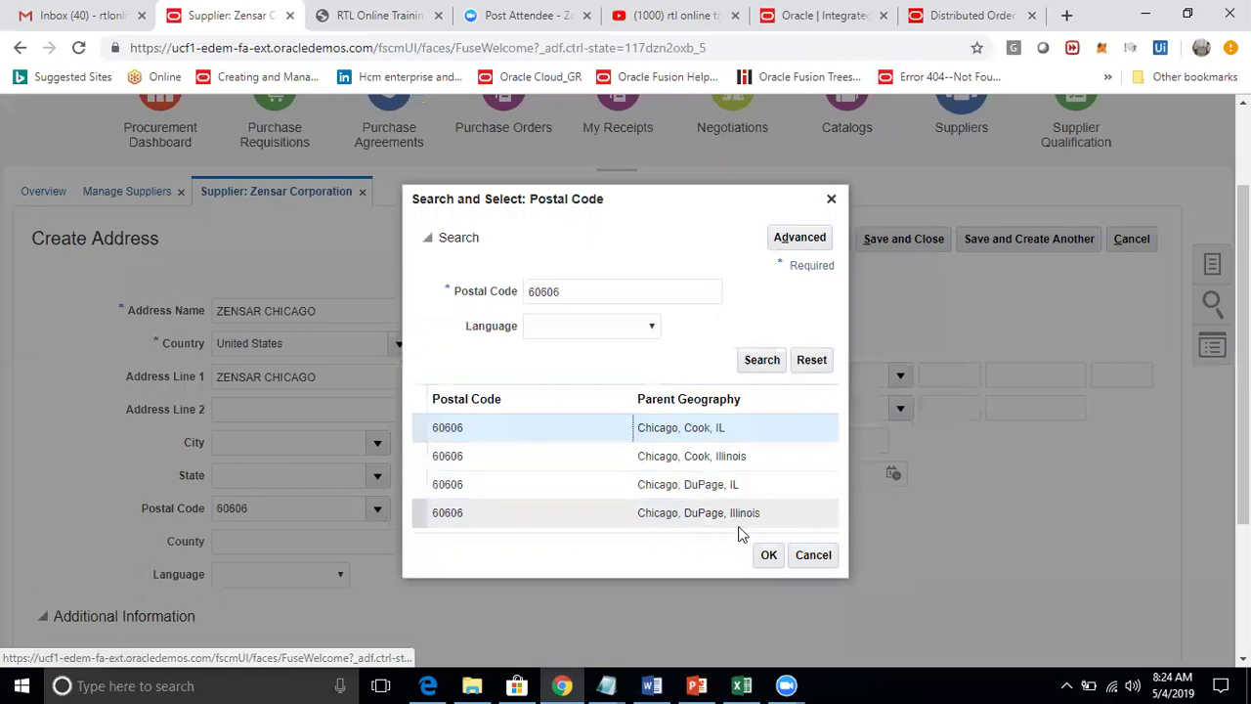
pyautogui.doubleClick(819, 417)
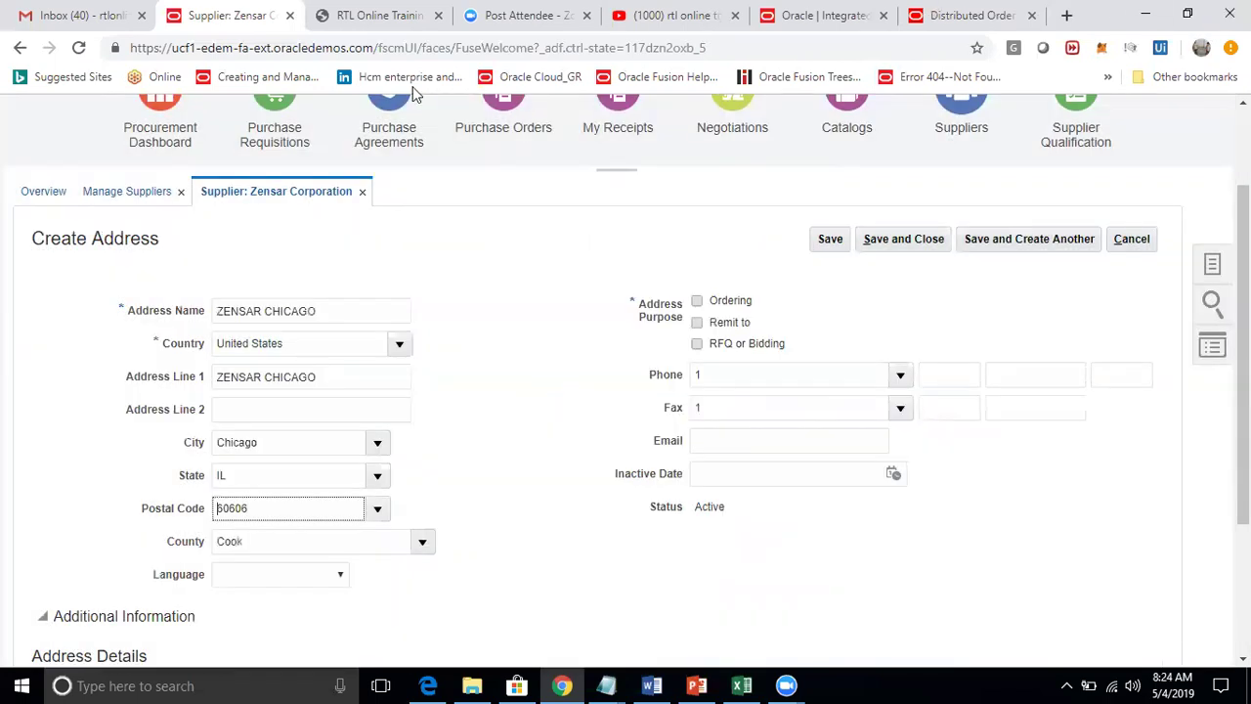
pyautogui.click(696, 300)
pyautogui.click(696, 343)
pyautogui.click(827, 238)
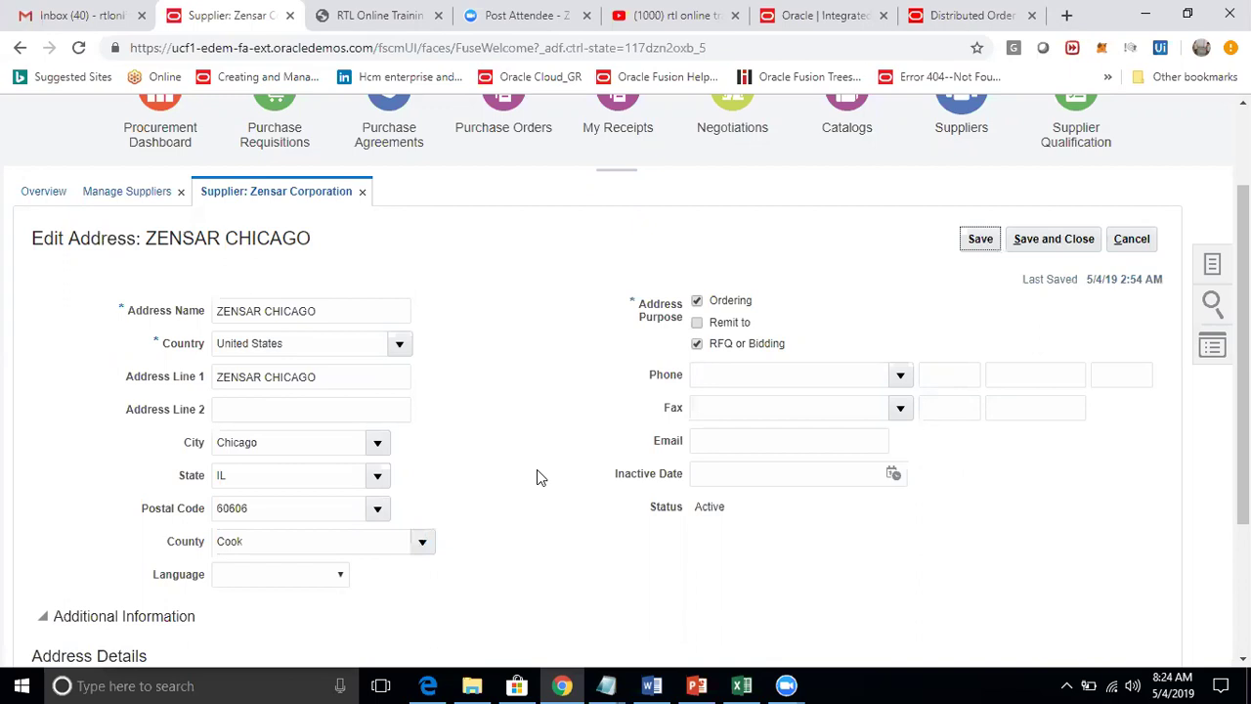
# - Close and reopen Zensar Corporation in edit mode, verify the ZENSAR CHICAGO address, then view Sites
pyautogui.click(362, 191)
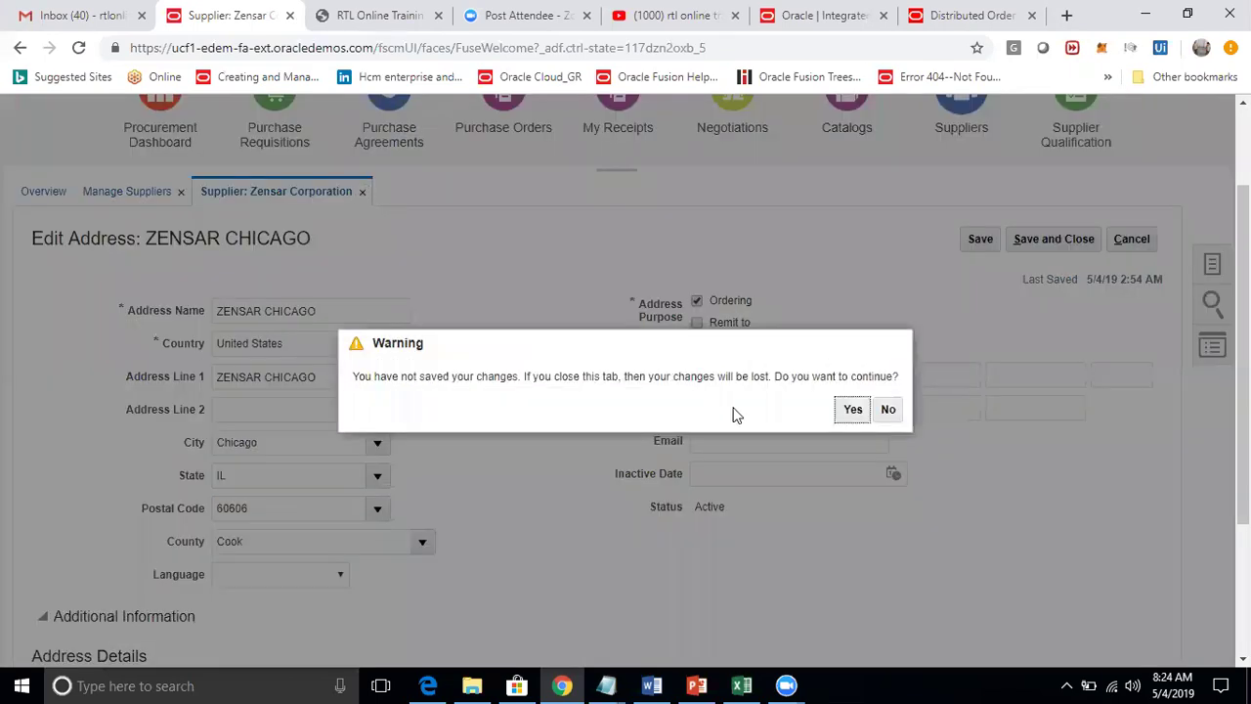
pyautogui.click(853, 409)
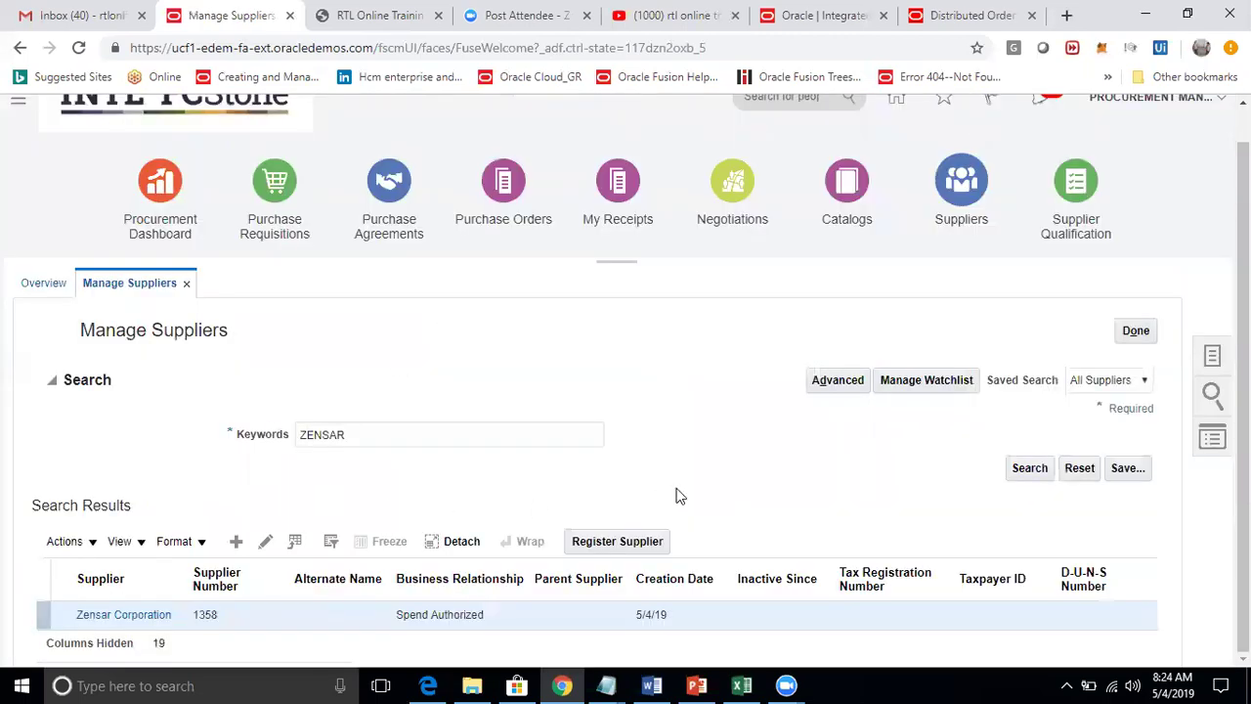
pyautogui.click(124, 616)
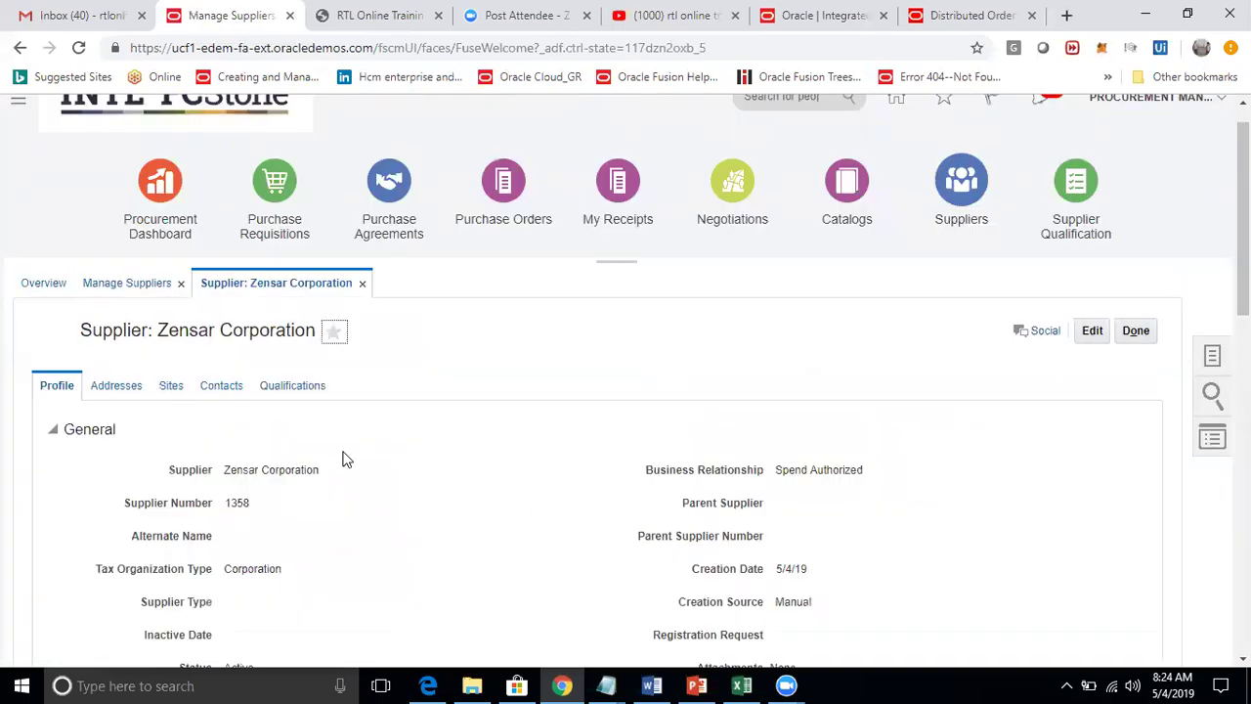
pyautogui.click(1091, 336)
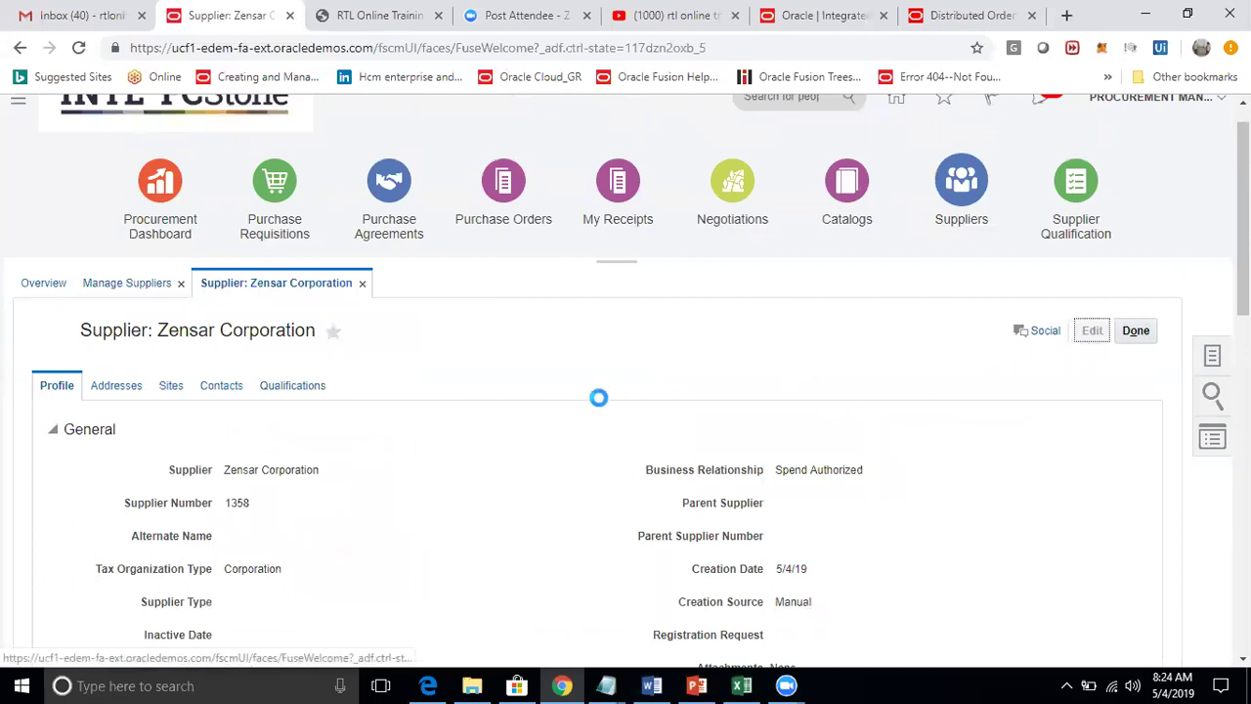
pyautogui.click(117, 395)
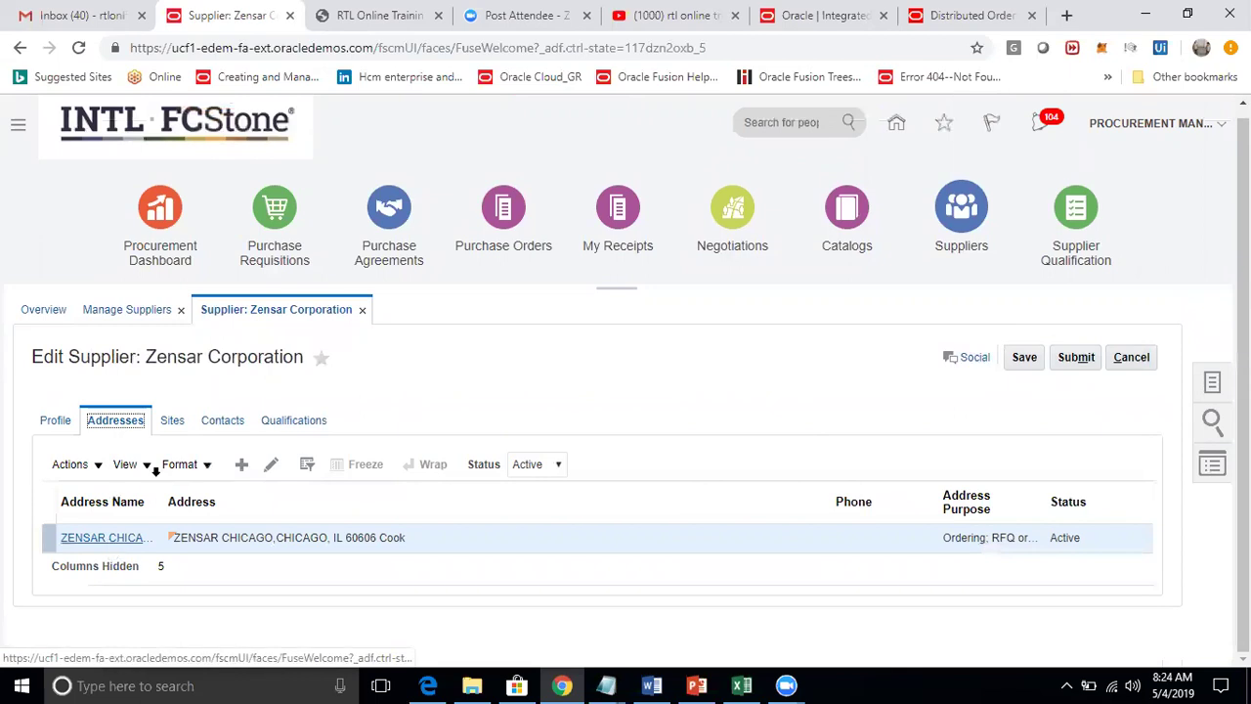
pyautogui.click(173, 421)
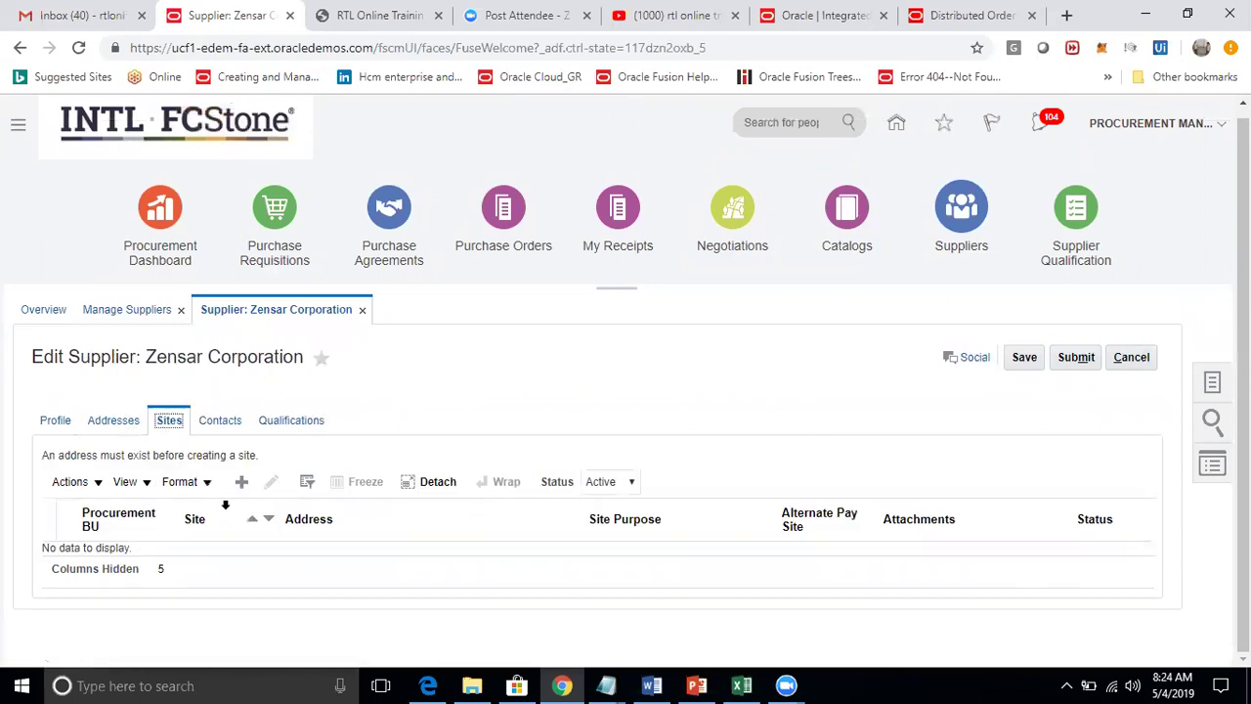
# - Create a US1 Business Unit site on the ZENSAR CHICAGO address with Purchasing and Pay purposes
pyautogui.click(241, 481)
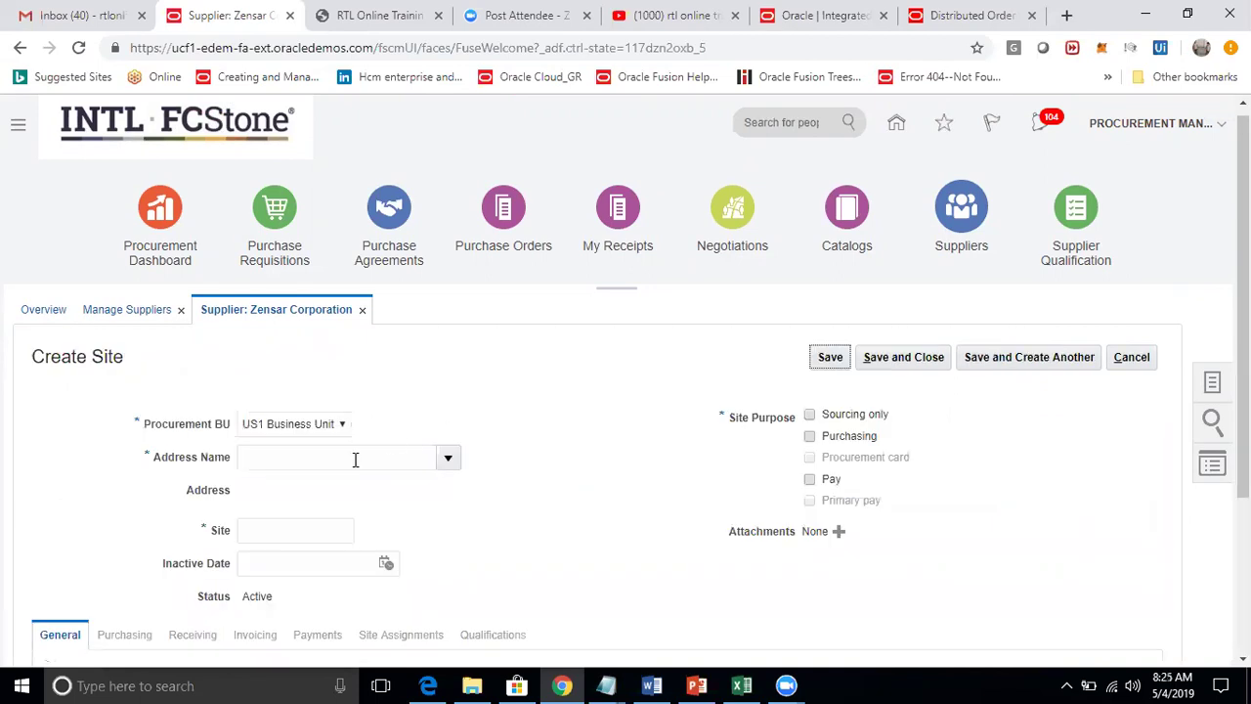
pyautogui.moveTo(153, 458); pyautogui.dragTo(196, 466)
pyautogui.click(447, 458)
pyautogui.click(388, 487)
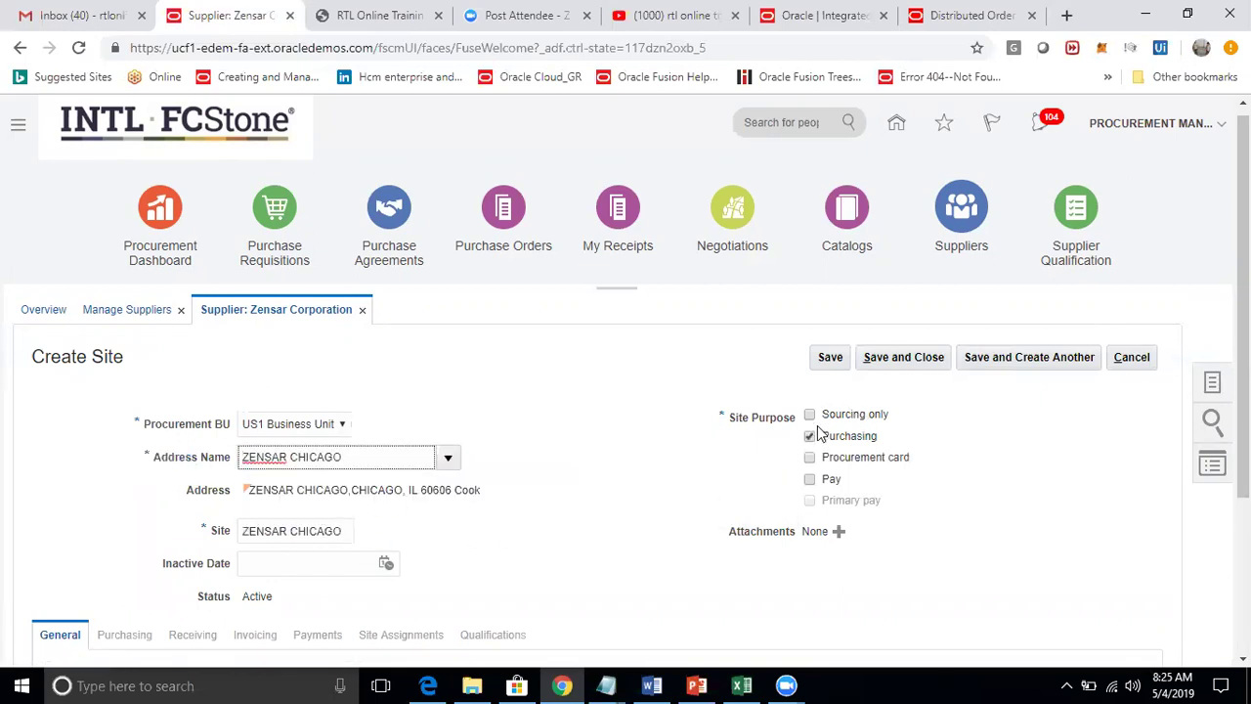
pyautogui.click(811, 479)
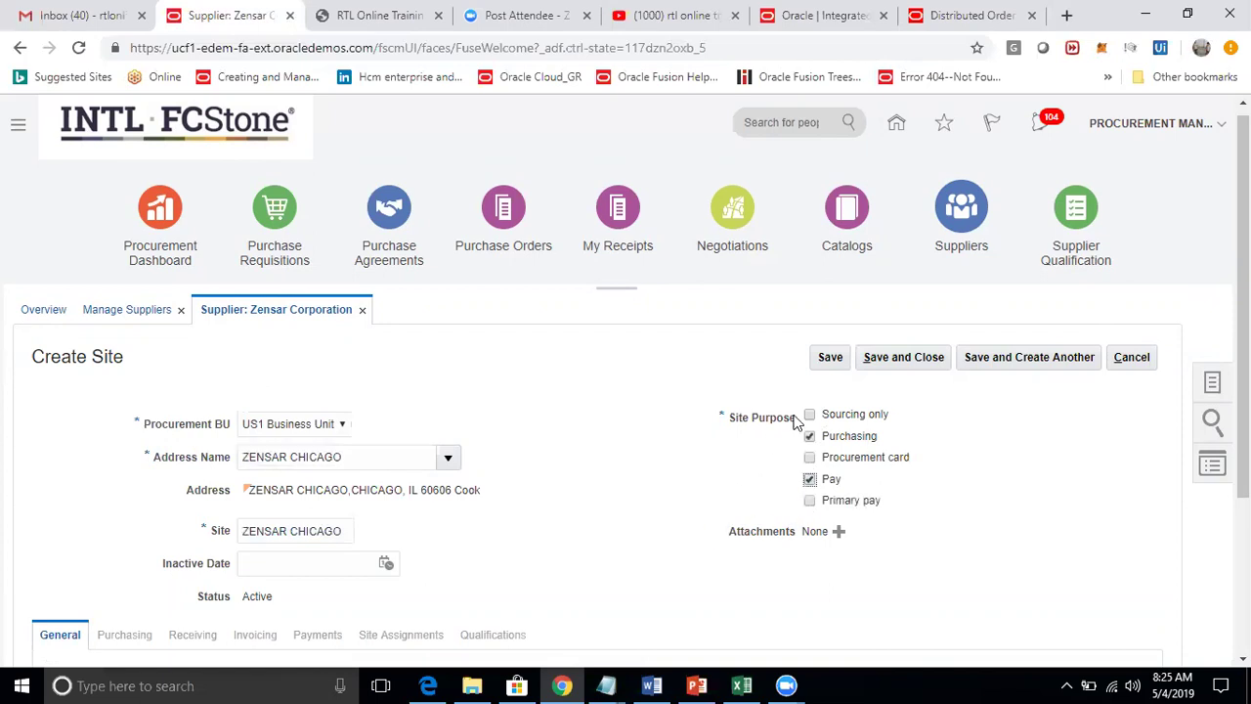
pyautogui.click(829, 358)
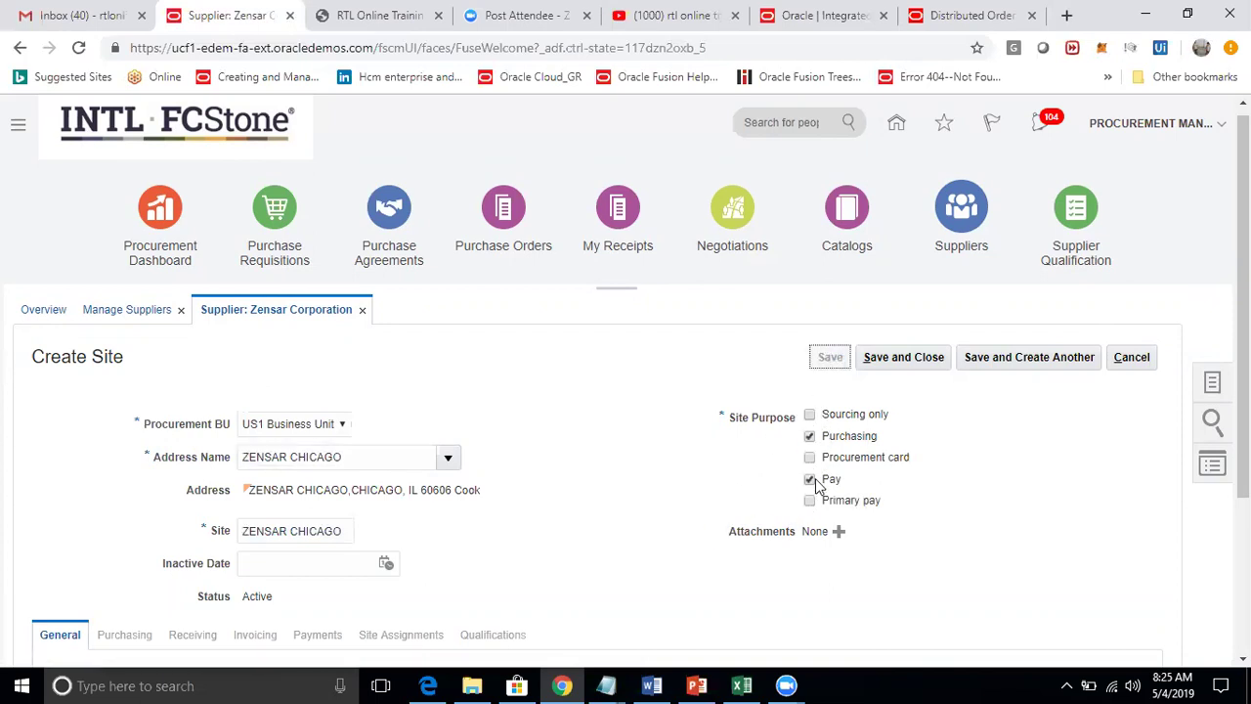
# - Add a site assignment with US1 Business Unit as client BU, then save and close
pyautogui.scroll(-2, 499, 545)
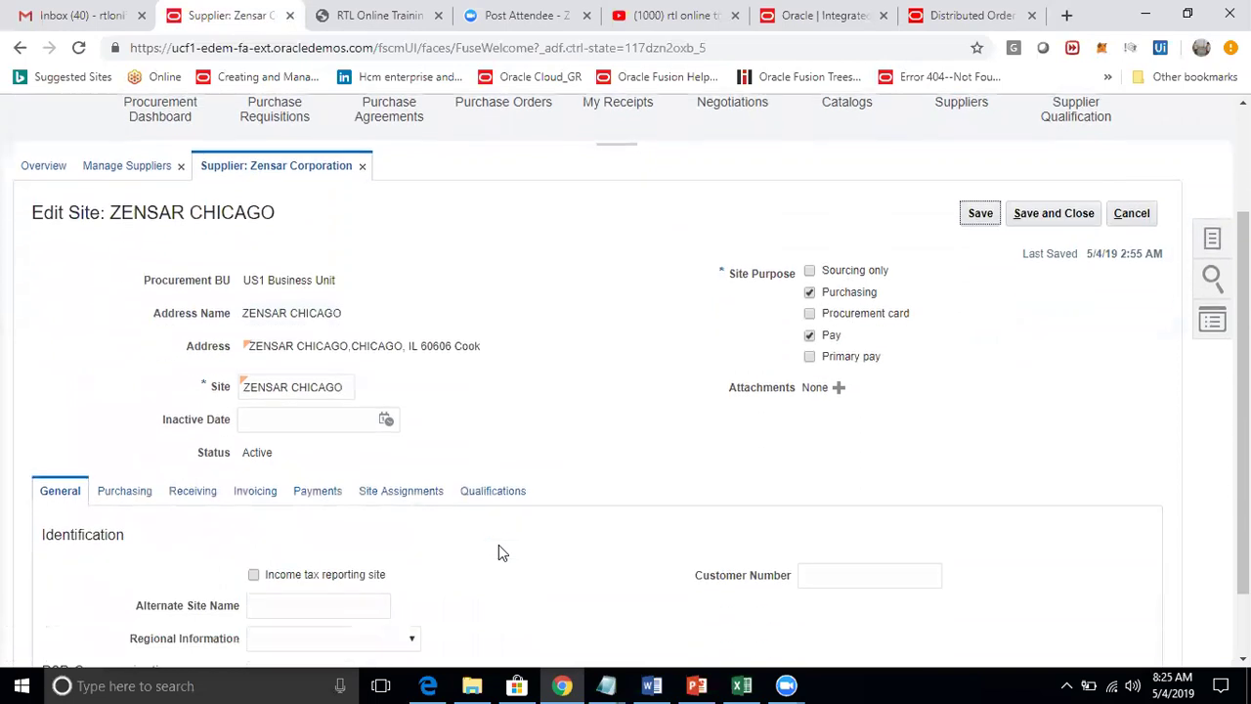
pyautogui.click(405, 452)
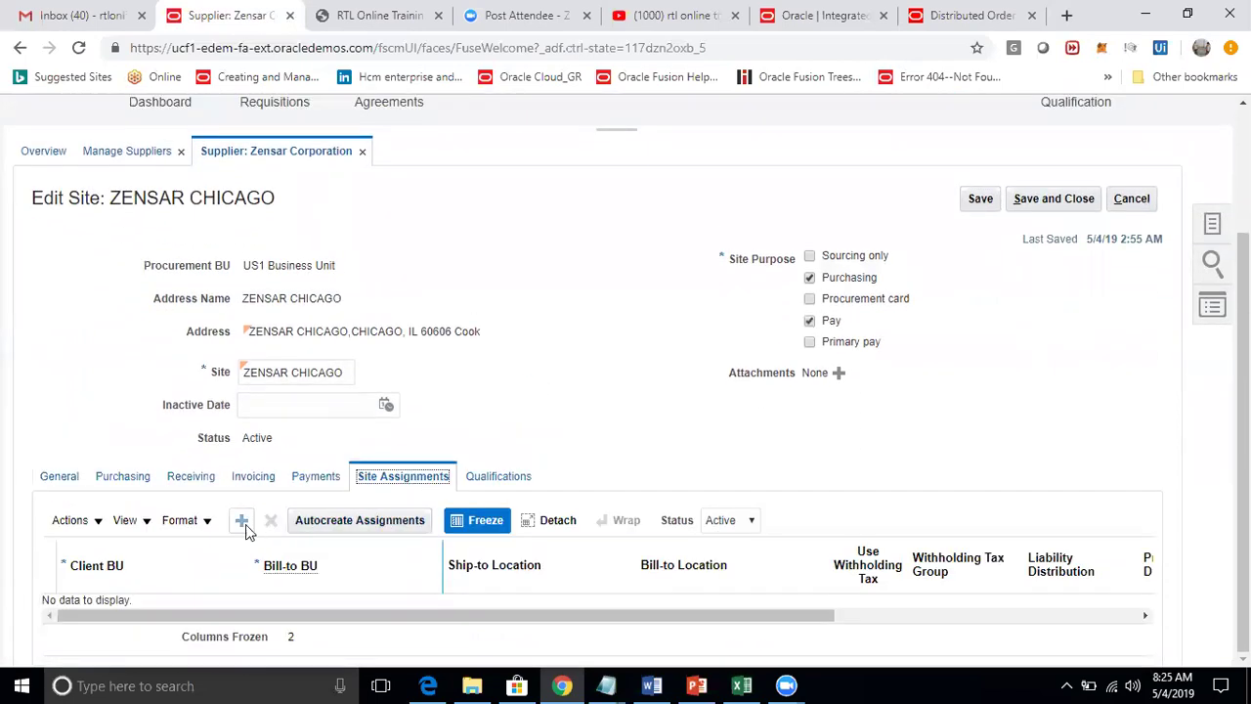
pyautogui.click(242, 521)
pyautogui.click(213, 612)
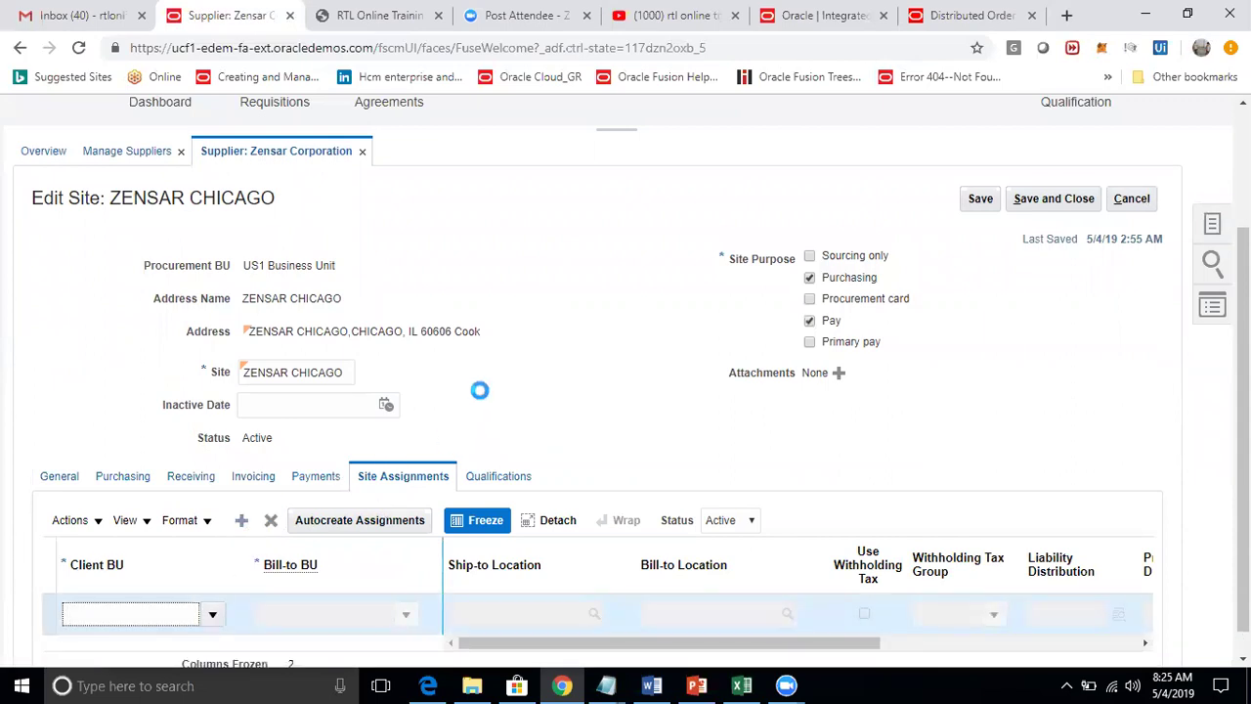
pyautogui.click(145, 556)
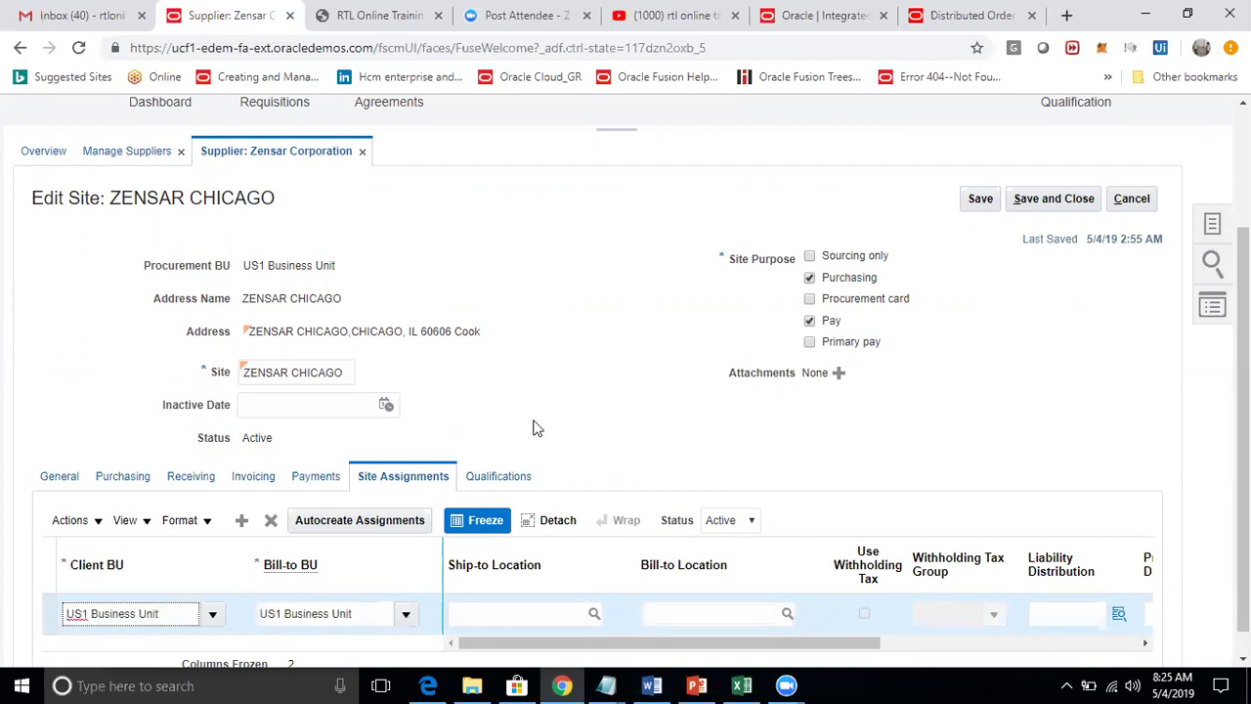
pyautogui.click(976, 198)
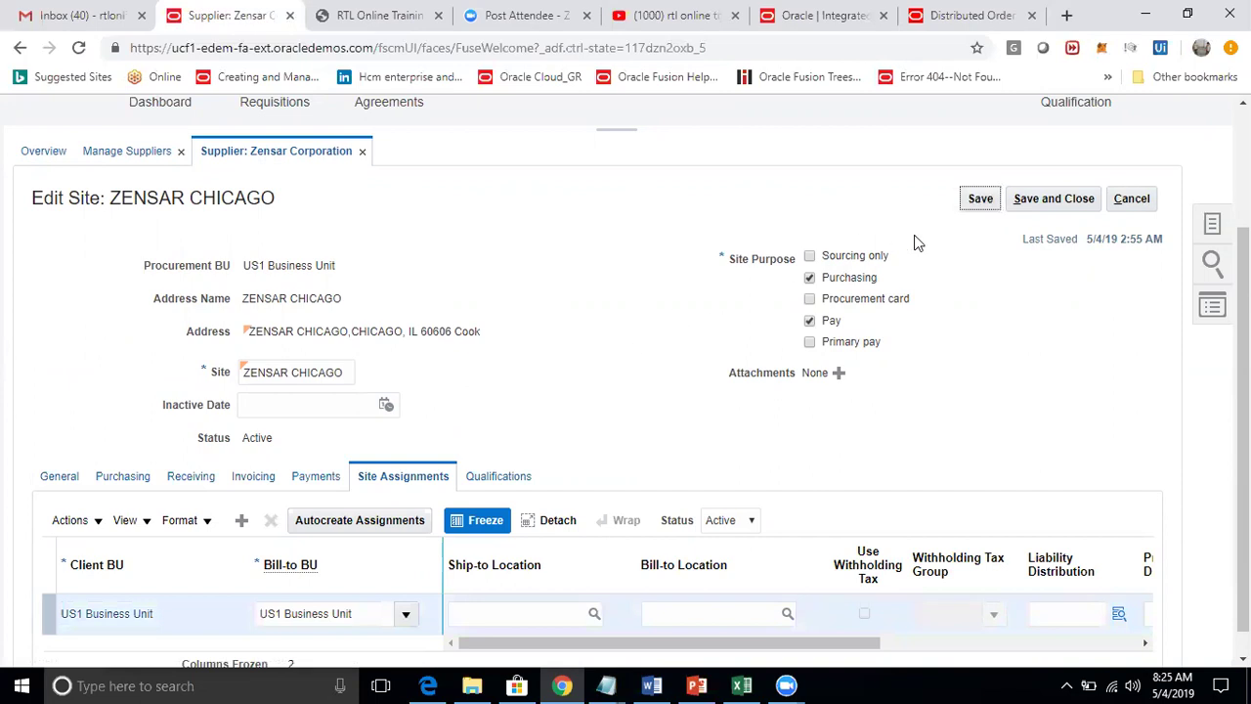
pyautogui.click(1053, 198)
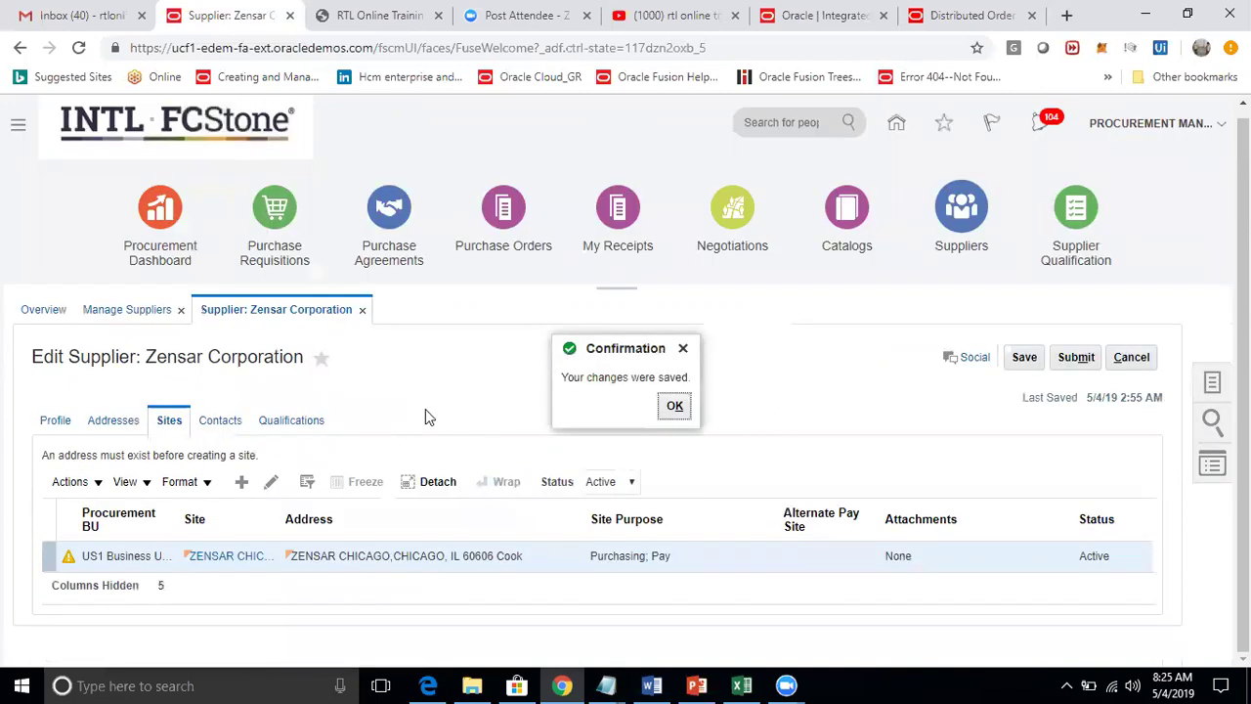
# - Dismiss the confirmation, glance at Contacts, and select the ZENSAR CHICAGO row in Sites
pyautogui.click(673, 407)
pyautogui.click(223, 422)
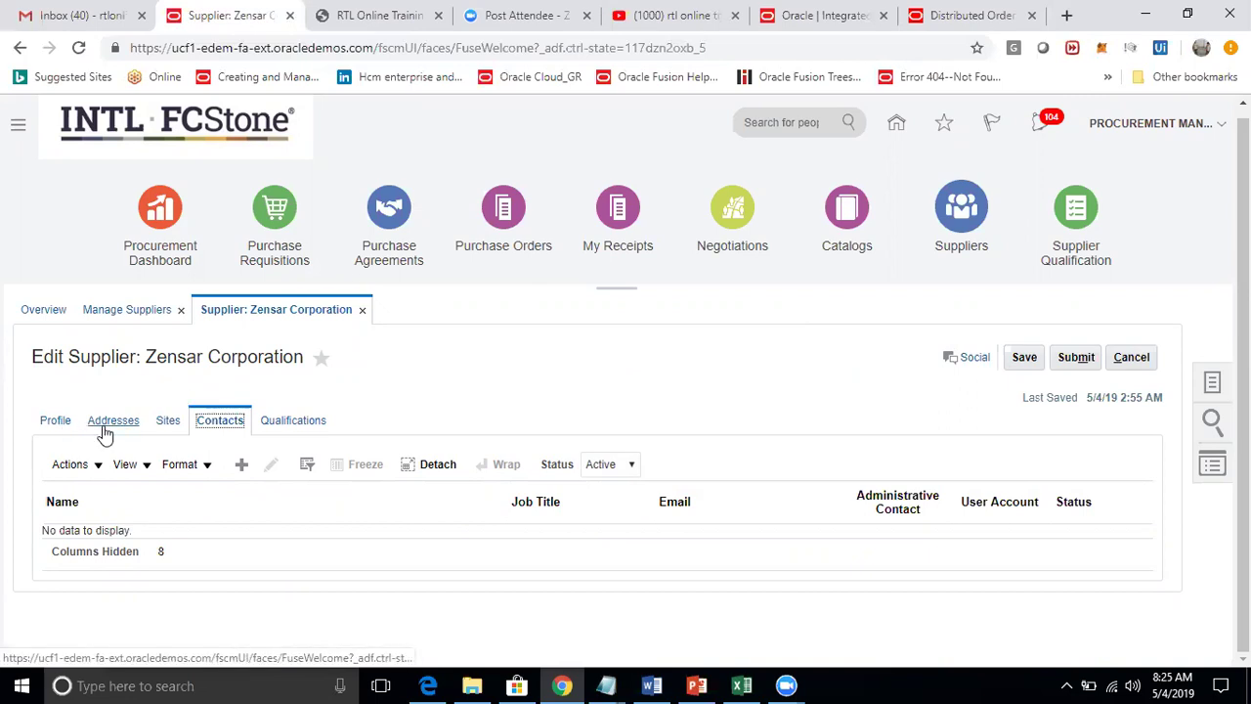
pyautogui.click(178, 423)
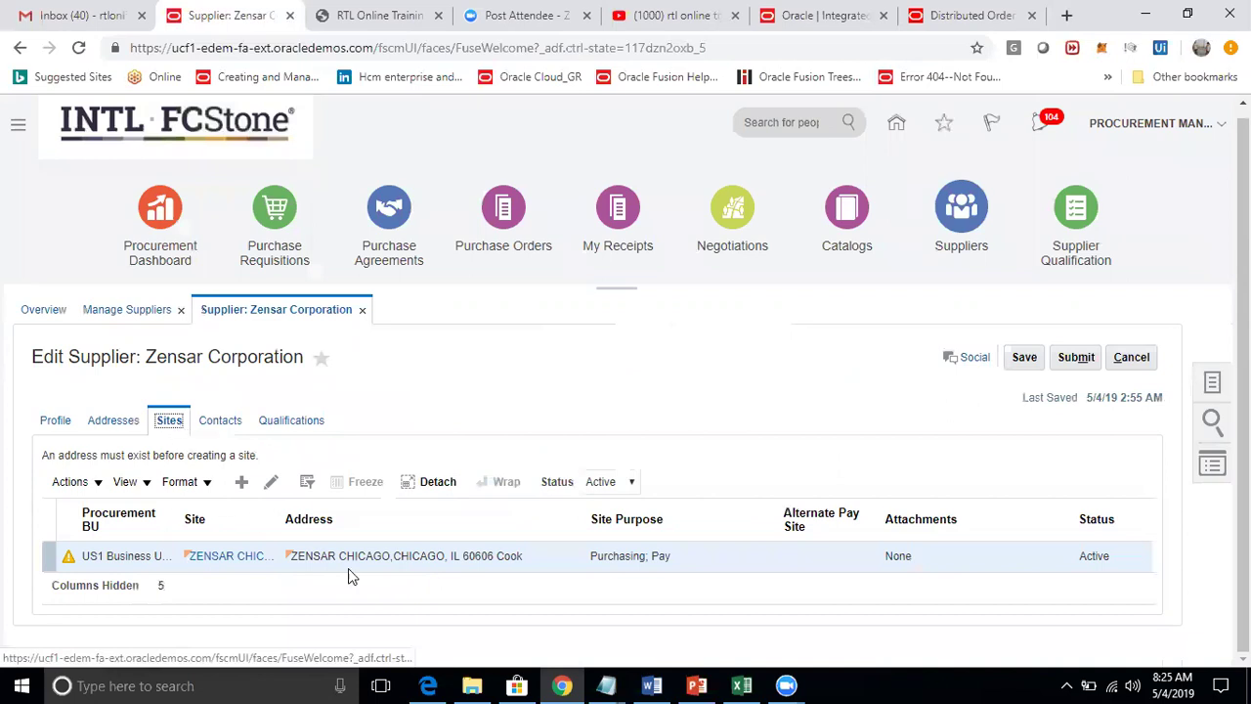
pyautogui.click(391, 556)
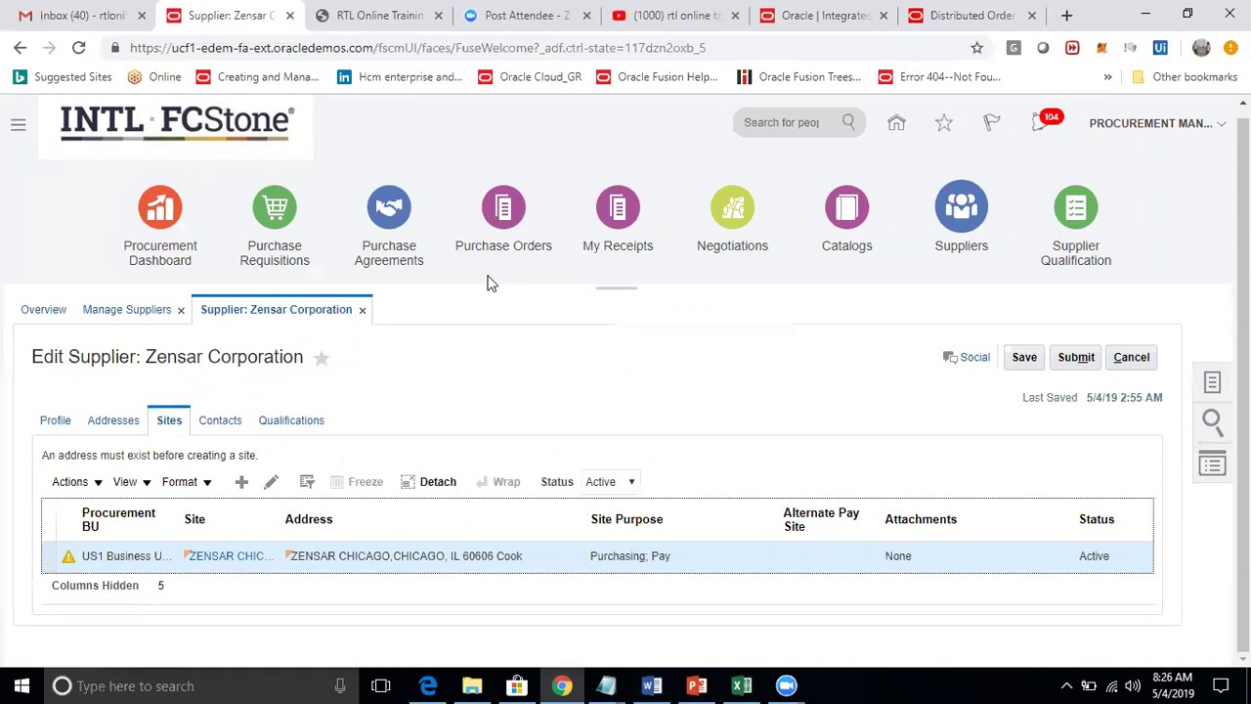
# - Go to the Purchase Requisitions shopping page from the springboard
pyautogui.click(315, 256)
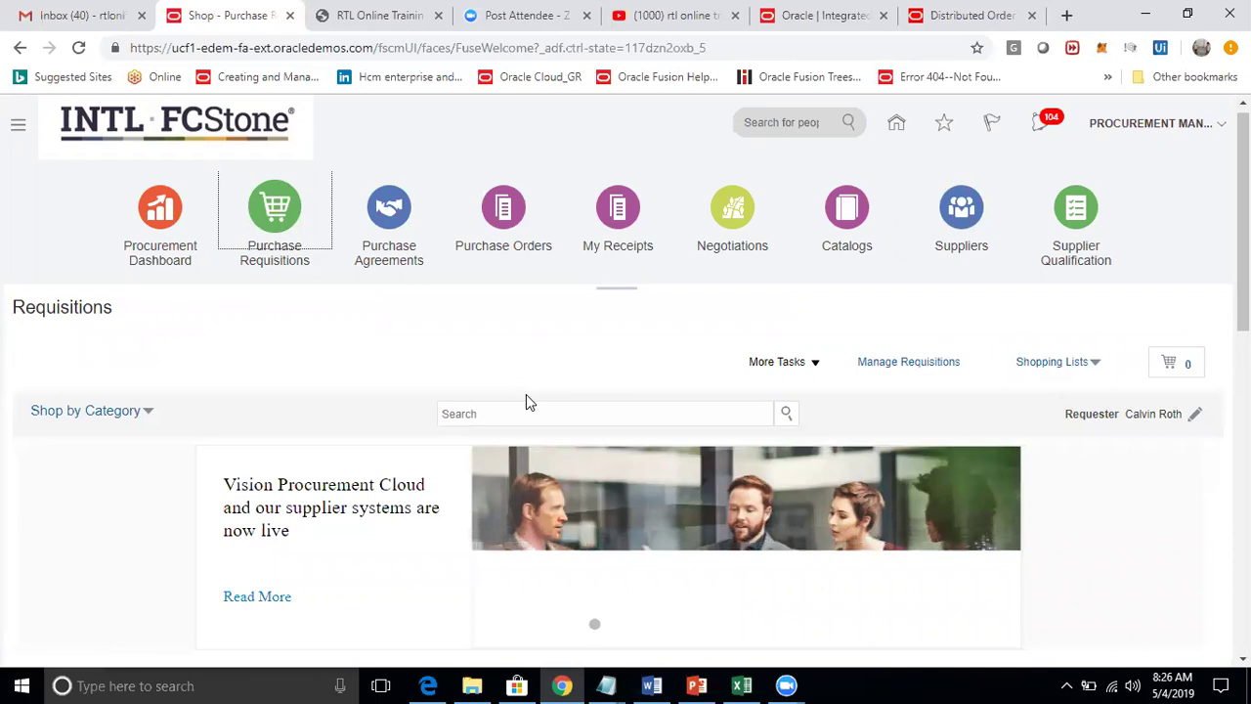
# - Start a new requisition line from the More Tasks list, with Goods, quantity 1, USD defaults
pyautogui.click(769, 362)
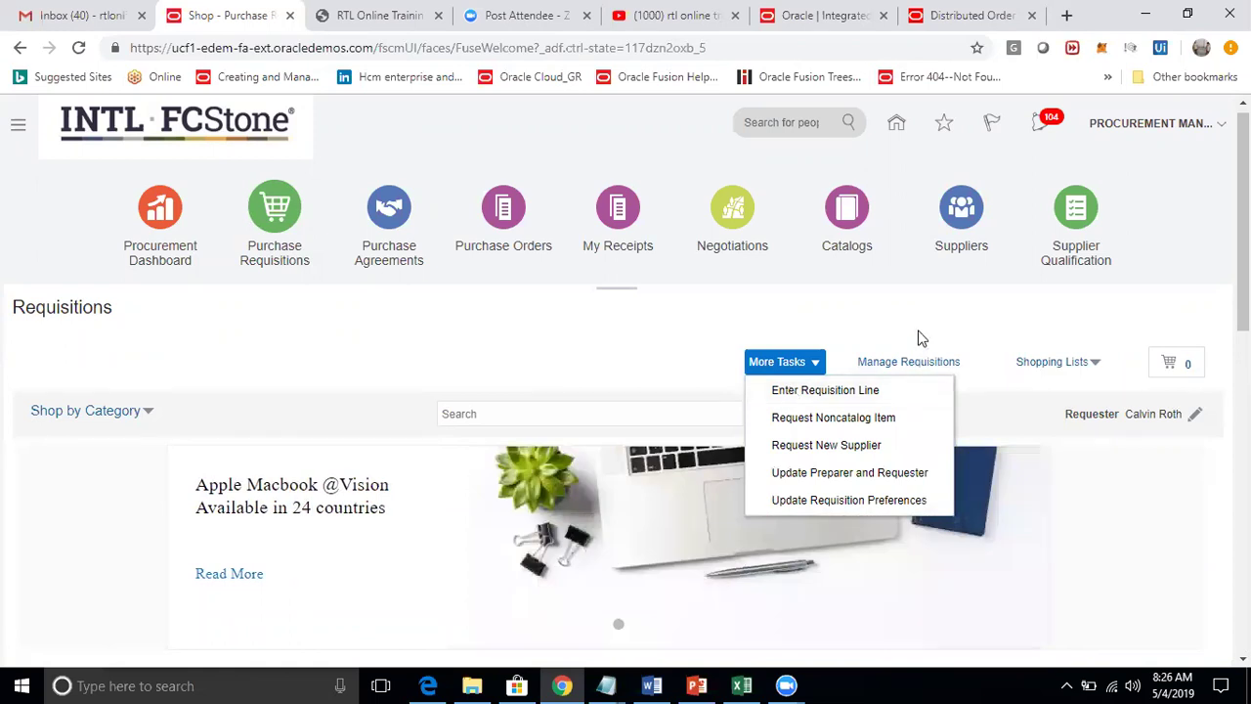
pyautogui.click(908, 370)
pyautogui.click(819, 367)
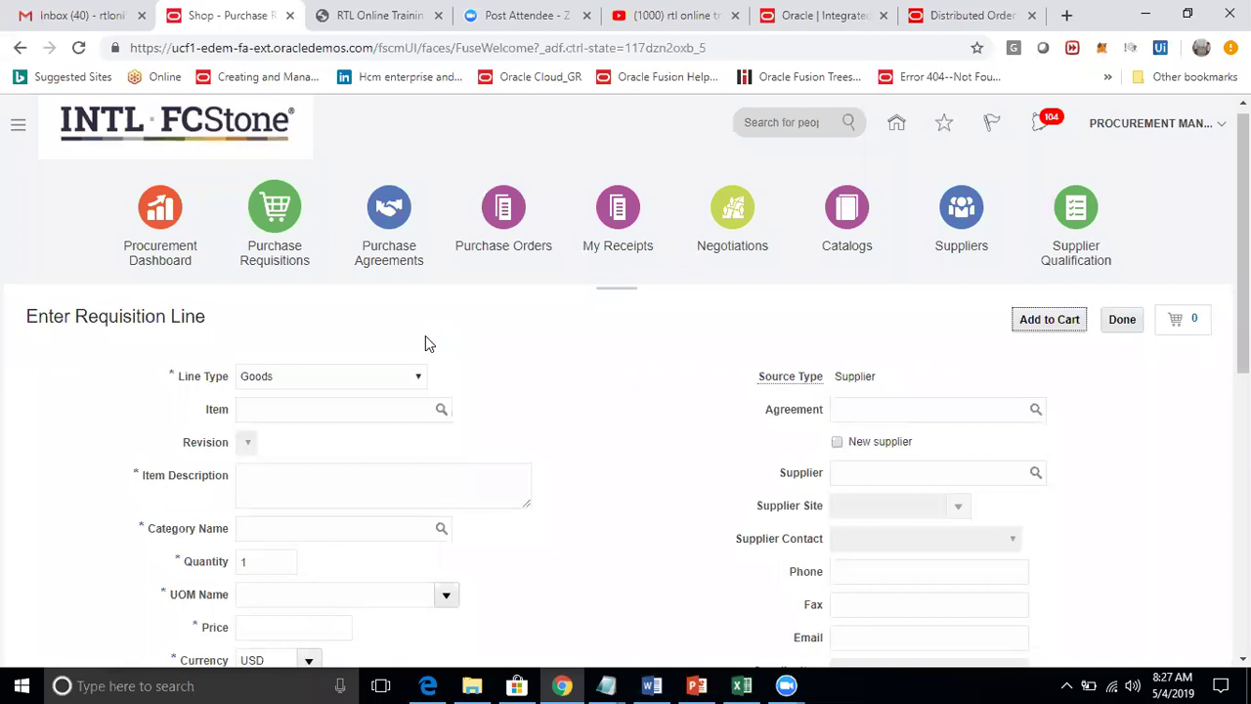
# - Keep line type Goods and pick item AS25160, the 146 GB 15k Hard Drive, from an 'AS' search
pyautogui.click(309, 375)
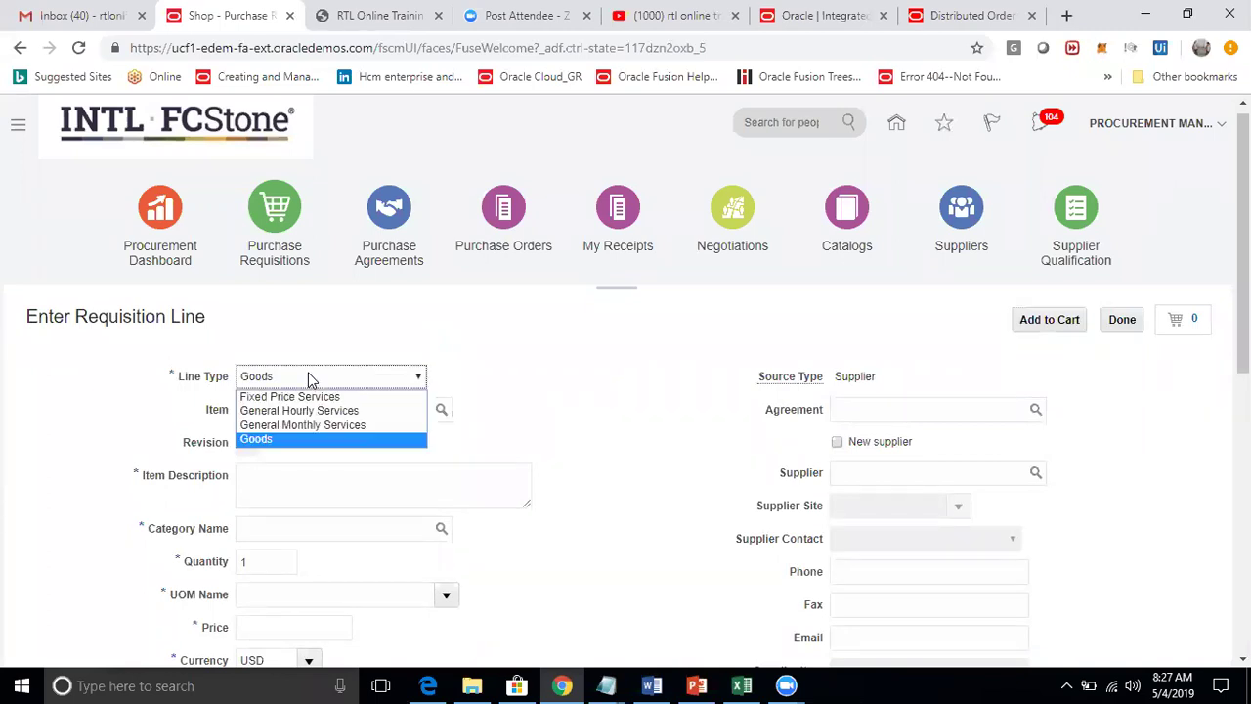
pyautogui.click(308, 376)
pyautogui.click(440, 411)
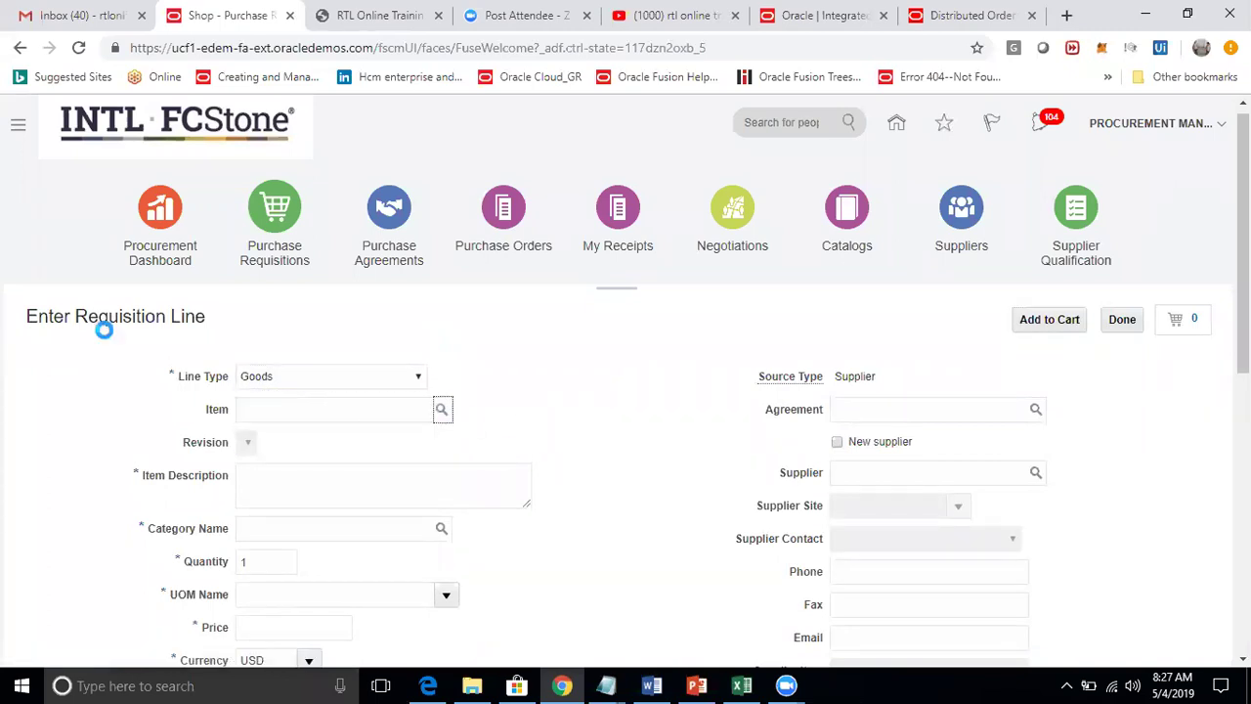
pyautogui.click(590, 341)
pyautogui.write('AS')
pyautogui.click(787, 410)
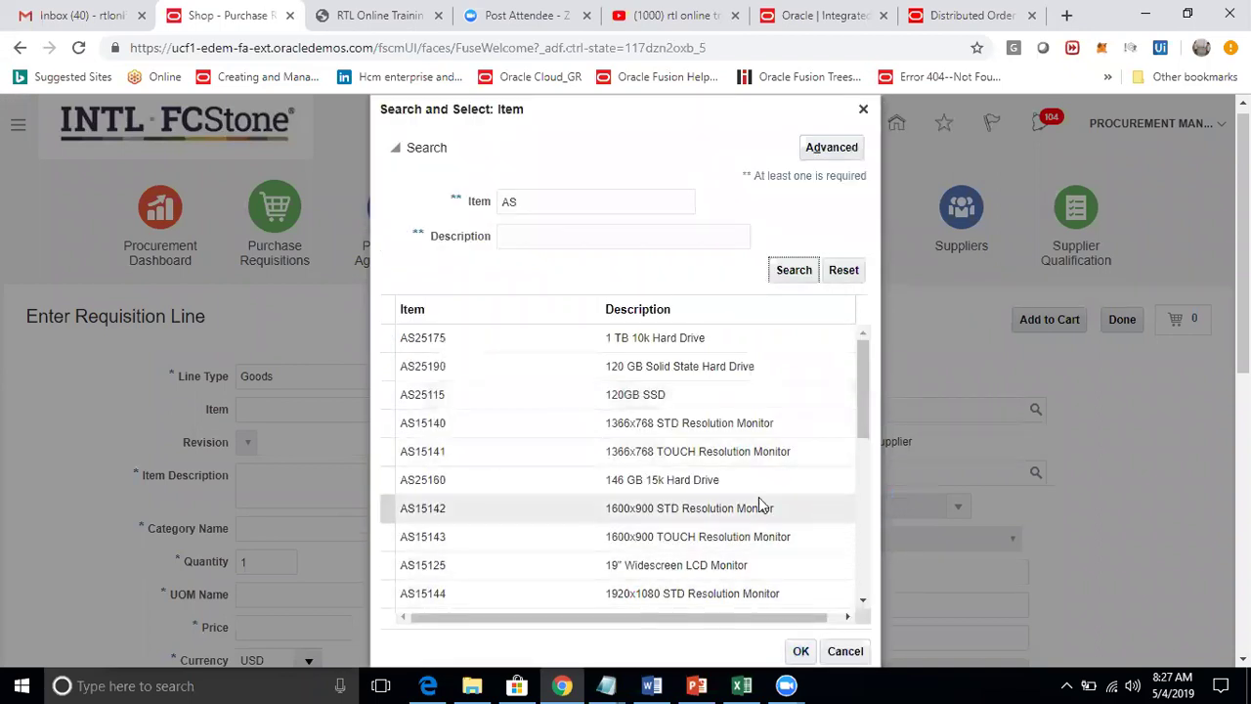
pyautogui.click(547, 394)
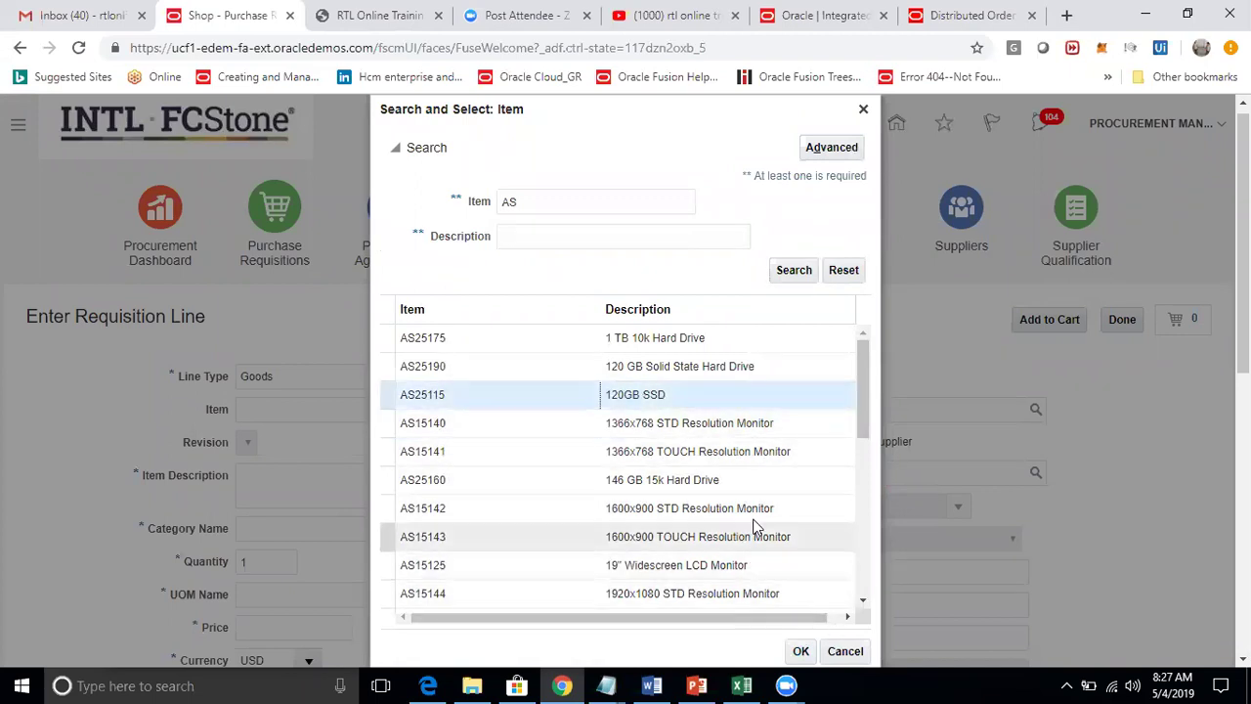
pyautogui.click(753, 486)
pyautogui.click(801, 651)
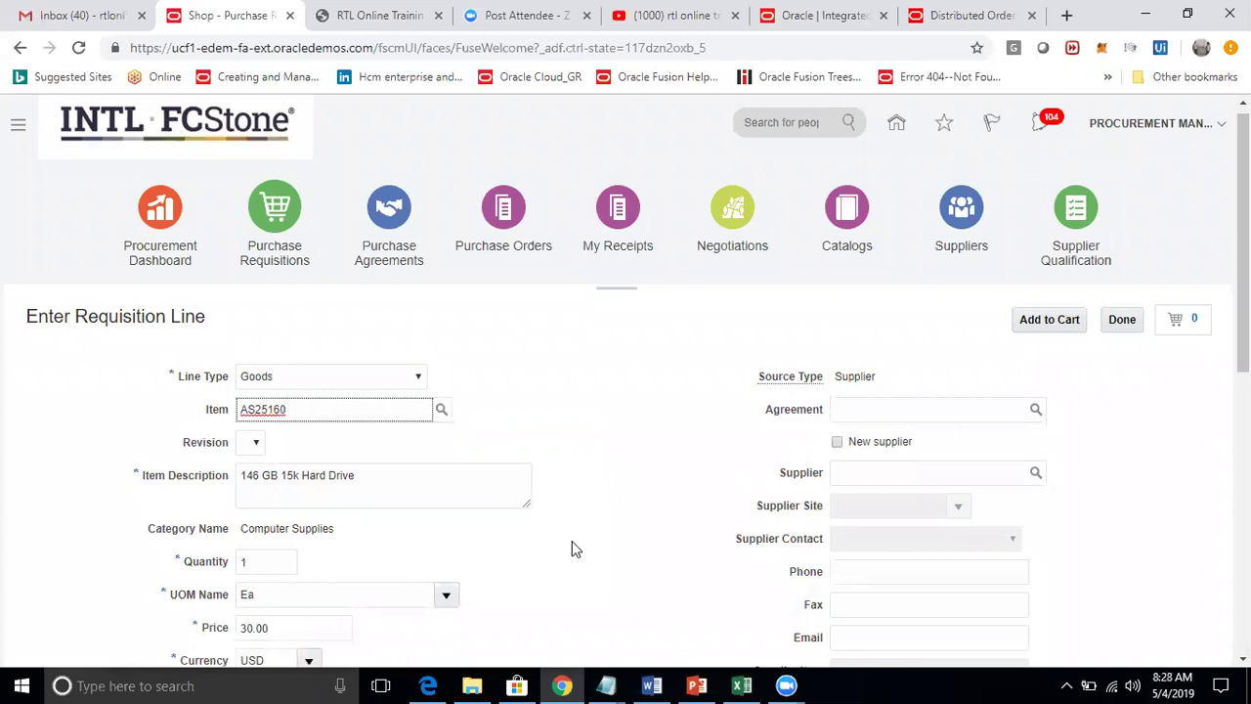
# - Set the requisition line quantity to 3
pyautogui.scroll(-1, 559, 564)
pyautogui.click(271, 467)
pyautogui.write('3')
pyautogui.click(349, 558)
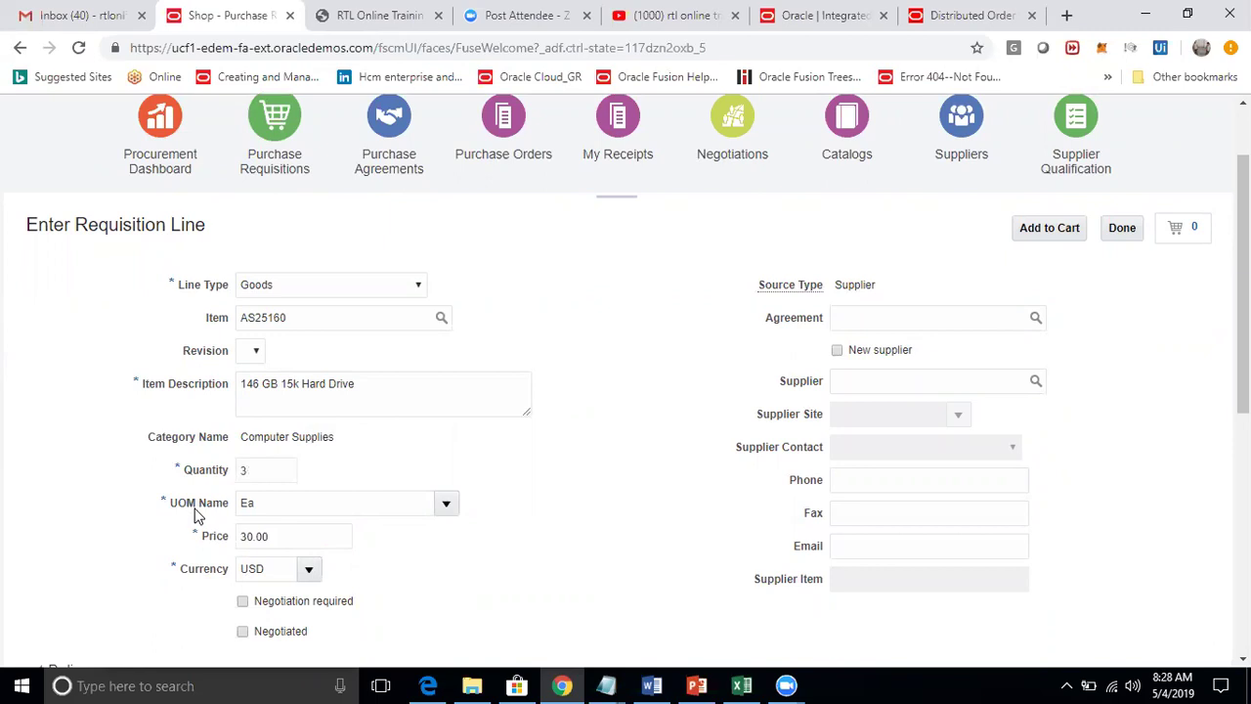
# - Review and confirm charge account segments 101.10.60540.120.000.000 in the Billing section
pyautogui.scroll(-1, 427, 565)
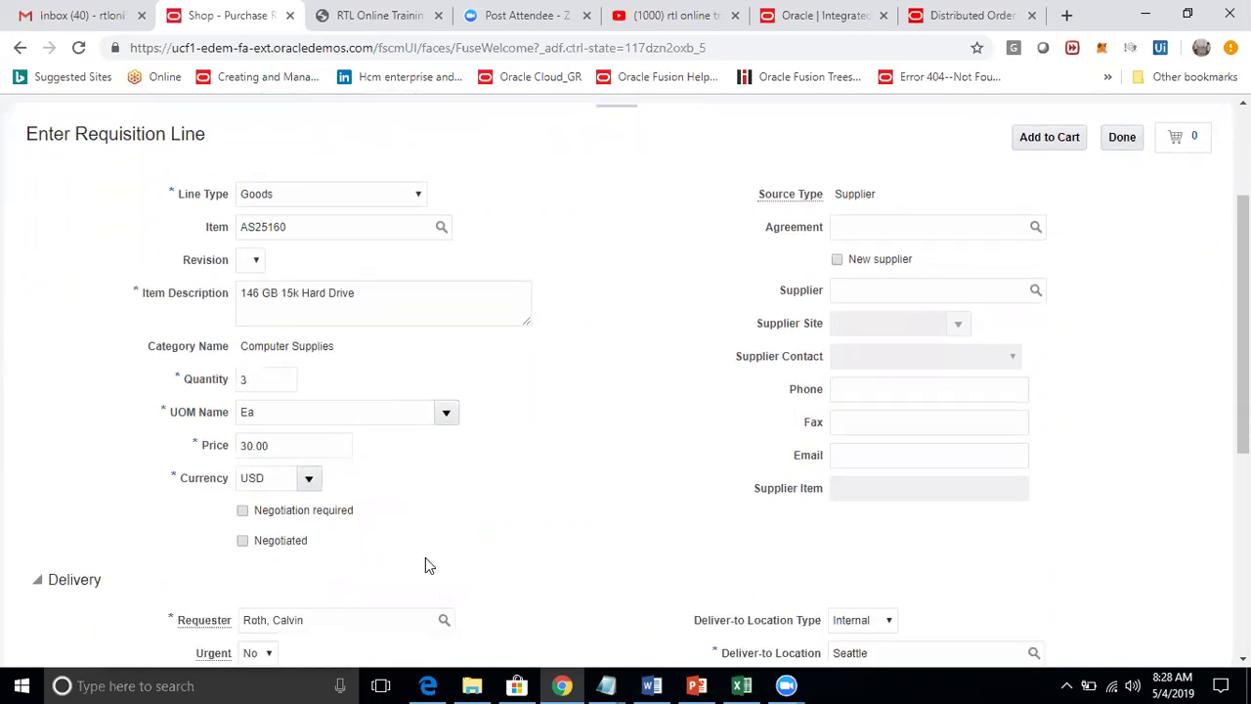
pyautogui.moveTo(843, 195); pyautogui.dragTo(876, 194)
pyautogui.click(992, 286)
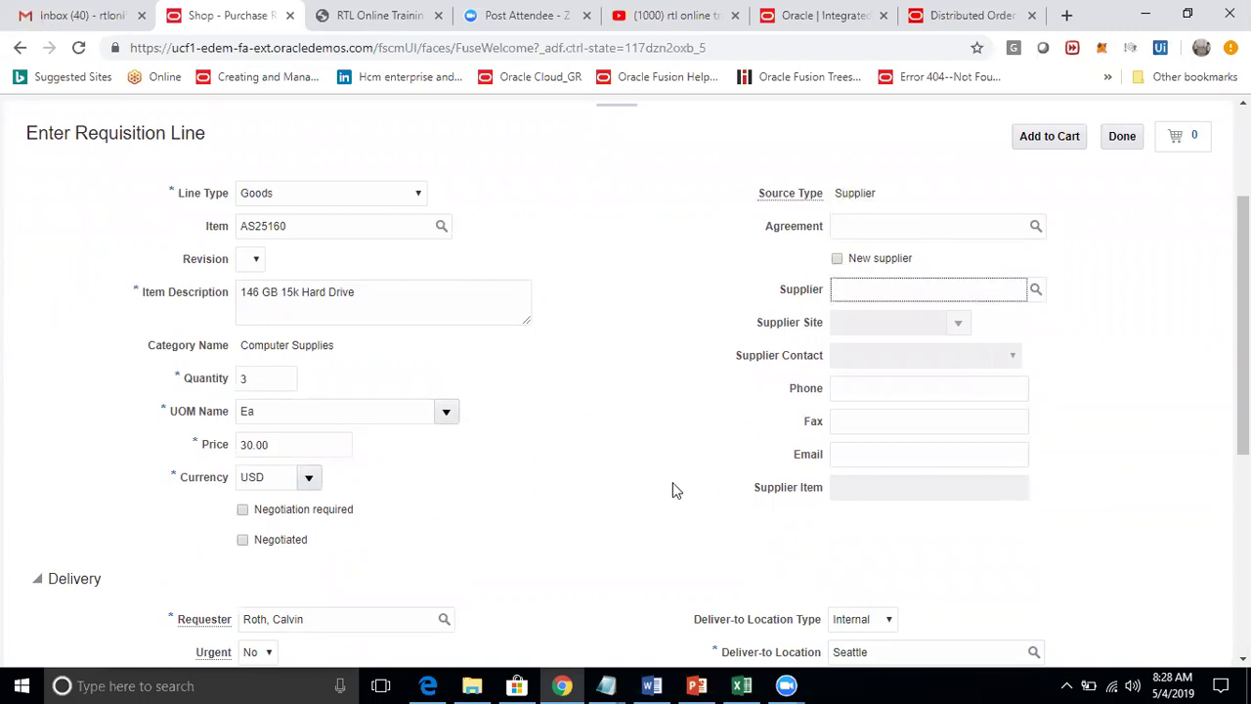
pyautogui.scroll(-3, 673, 486)
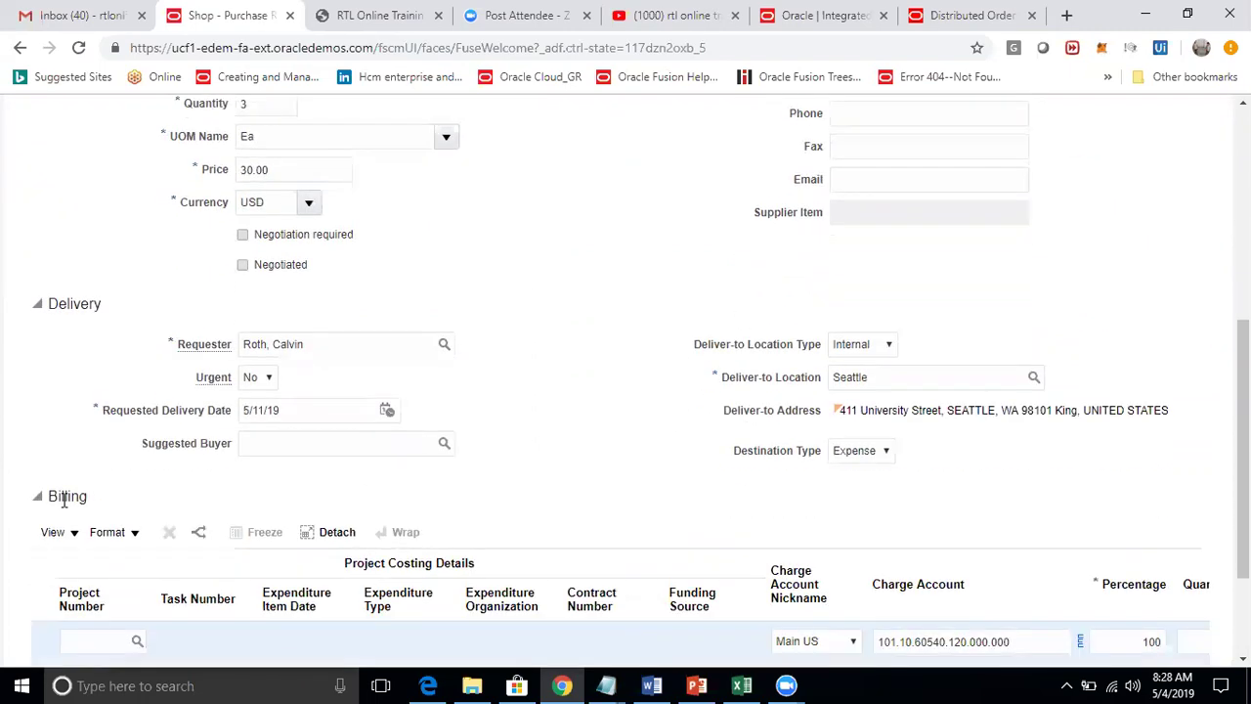
pyautogui.doubleClick(67, 496)
pyautogui.scroll(-1, 157, 505)
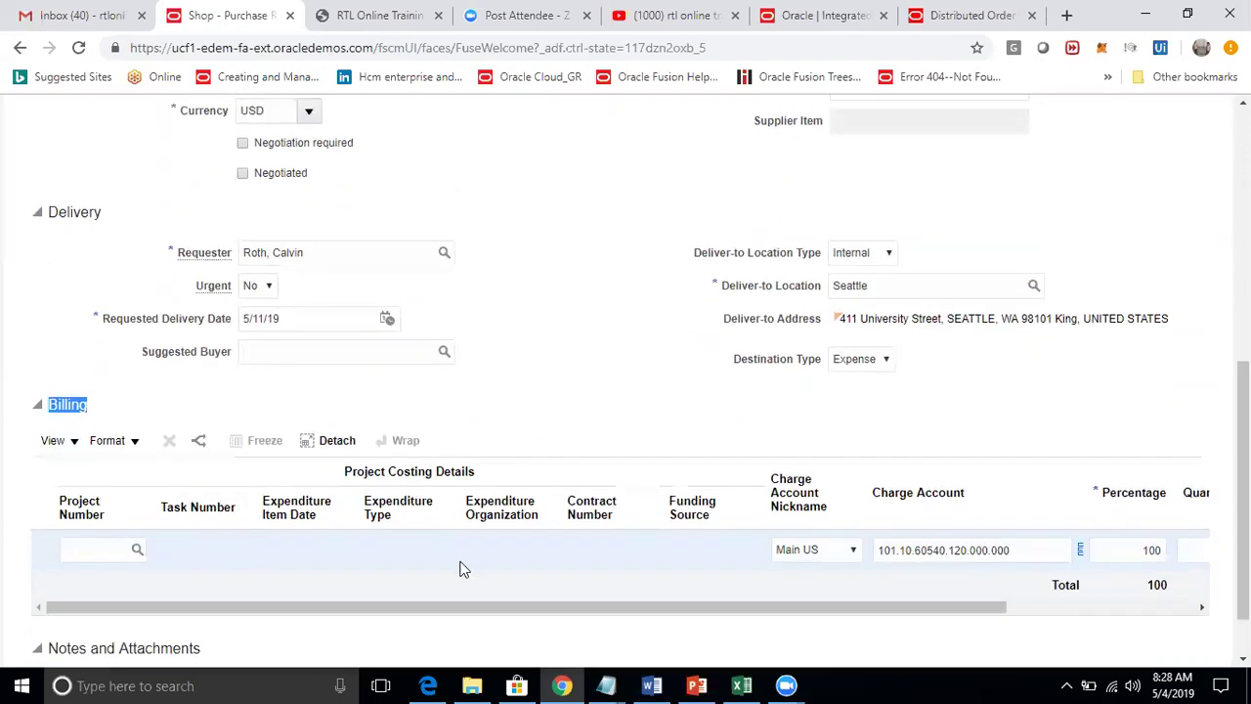
pyautogui.click(909, 546)
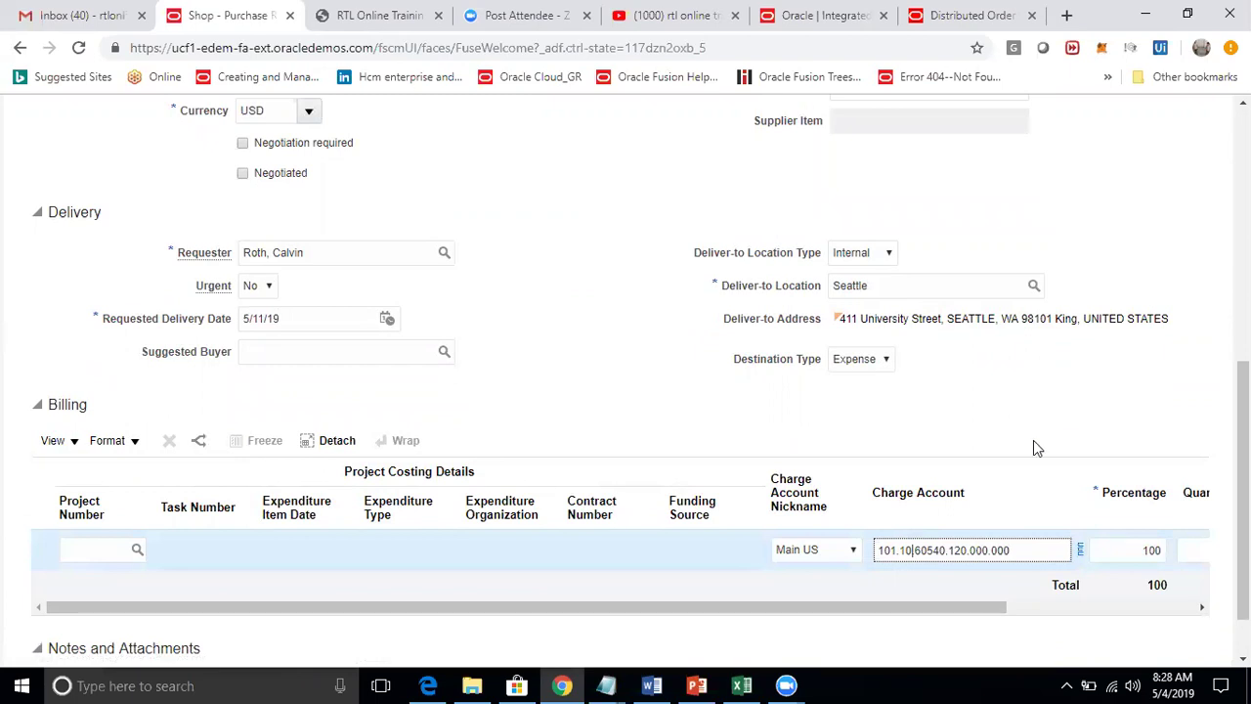
pyautogui.click(1080, 551)
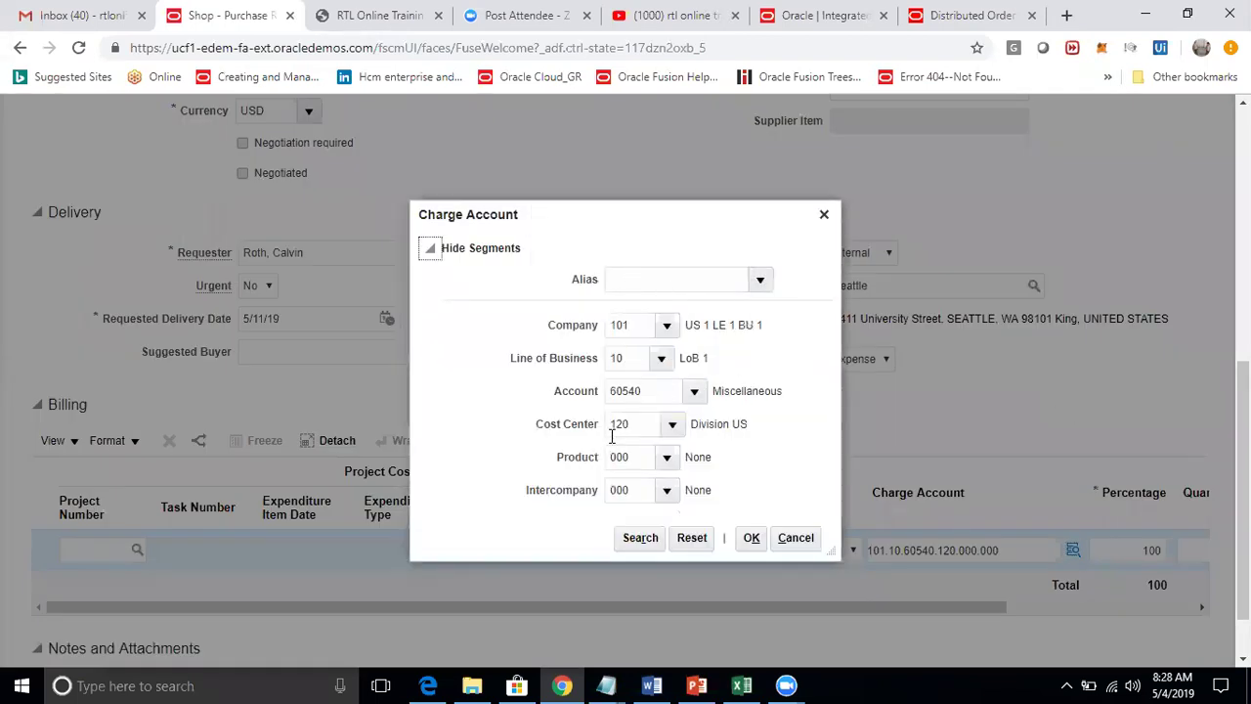
pyautogui.click(750, 540)
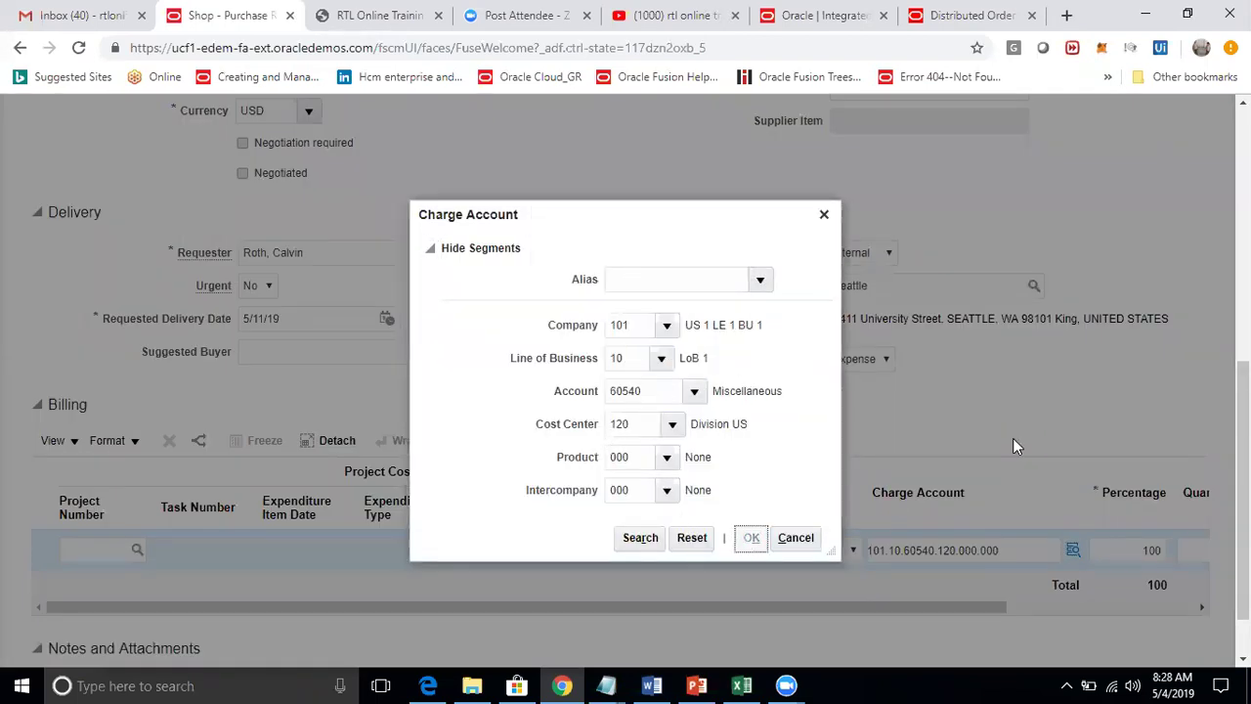
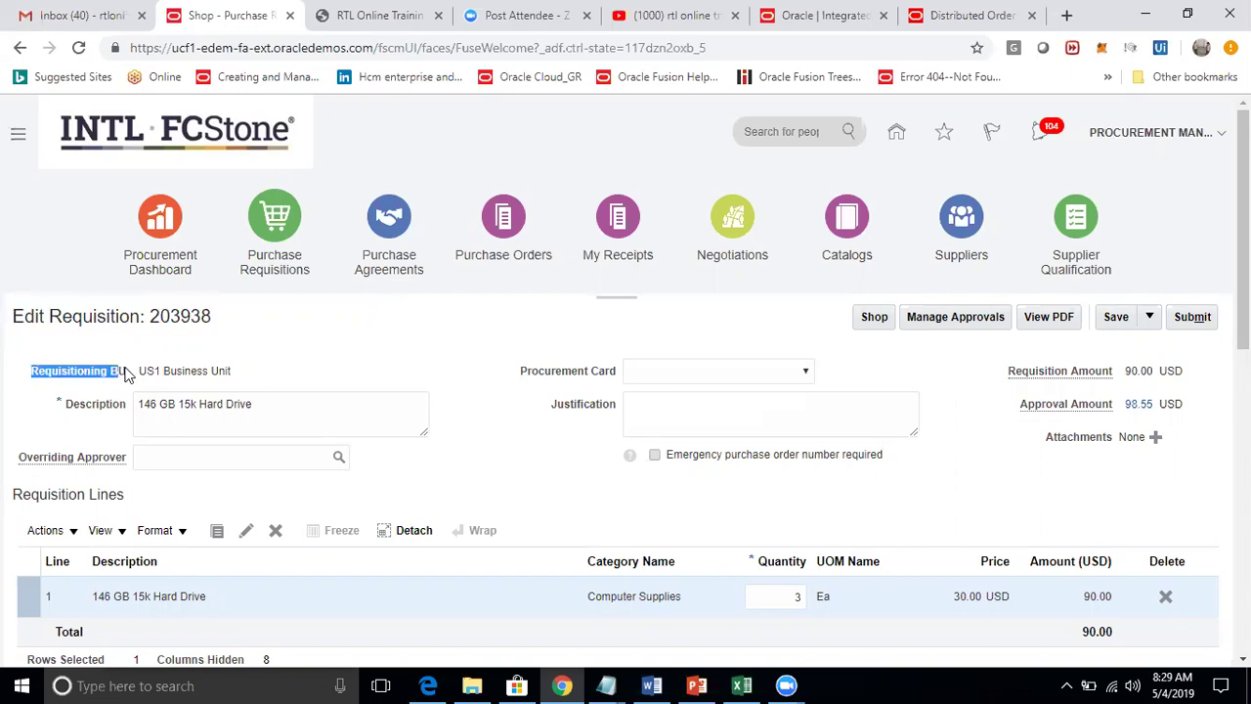
# - Scroll to the Requisition Lines area and select requisition line 1
pyautogui.click(141, 362)
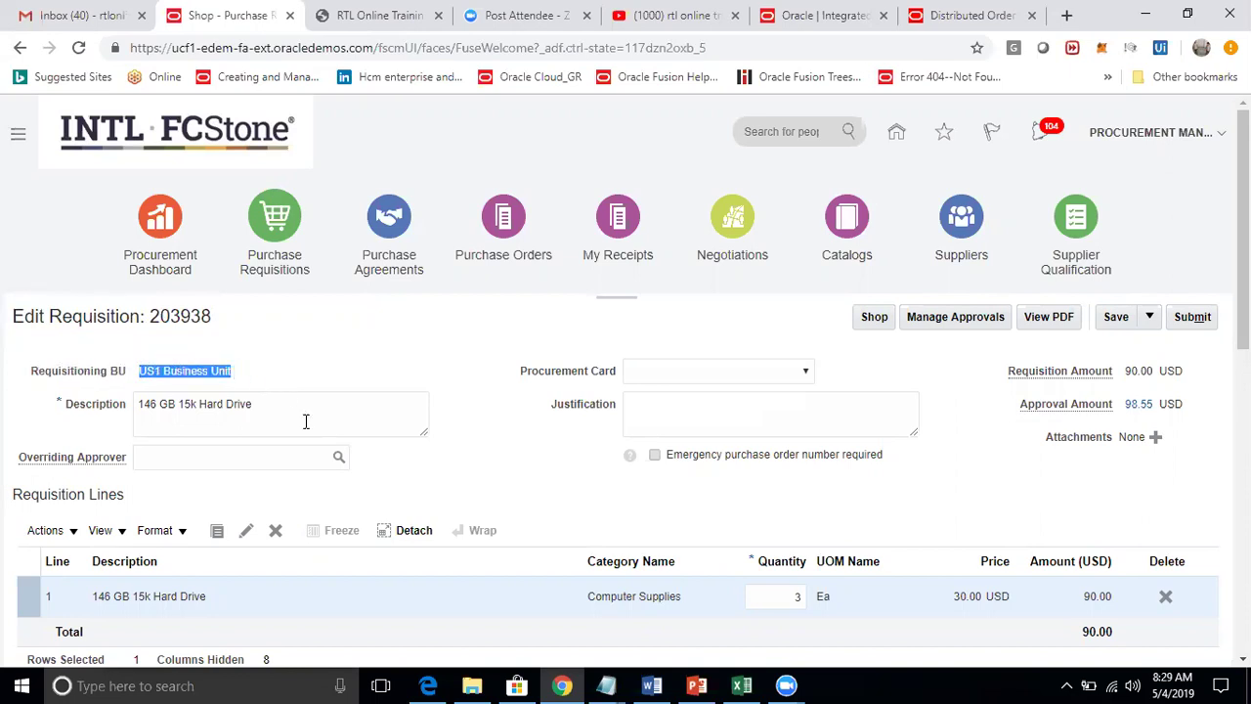
pyautogui.scroll(-2, 330, 483)
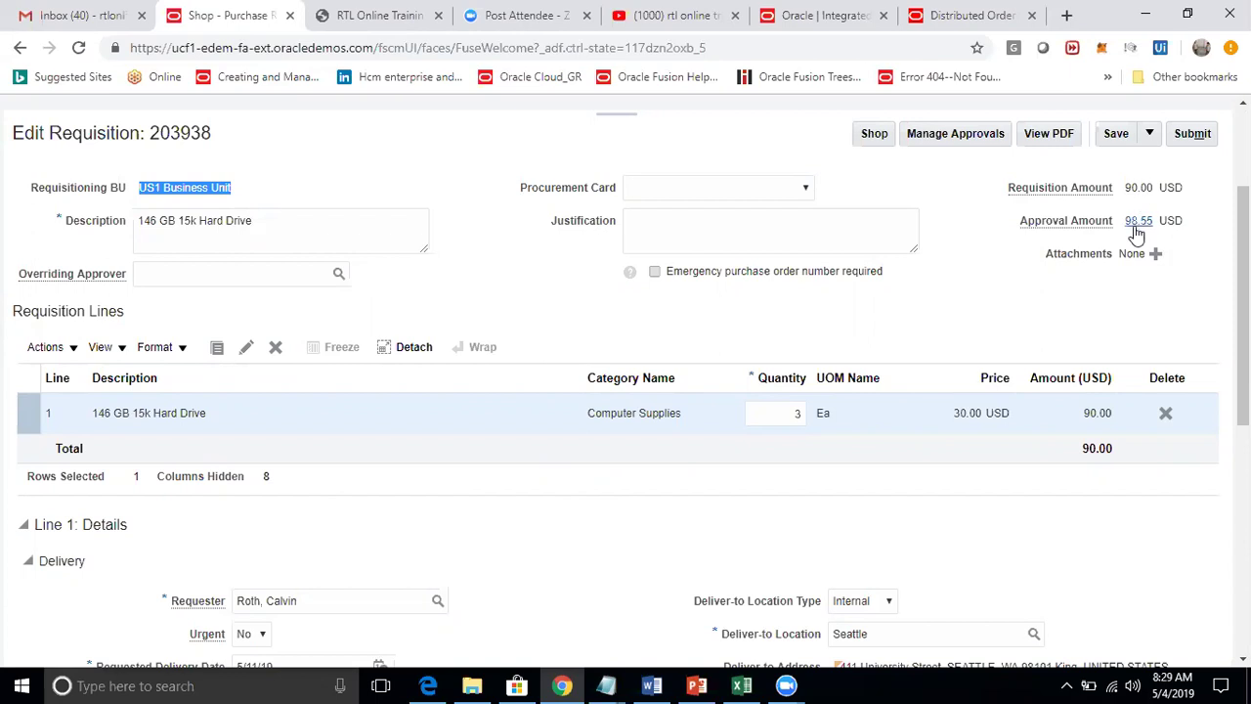
pyautogui.click(506, 262)
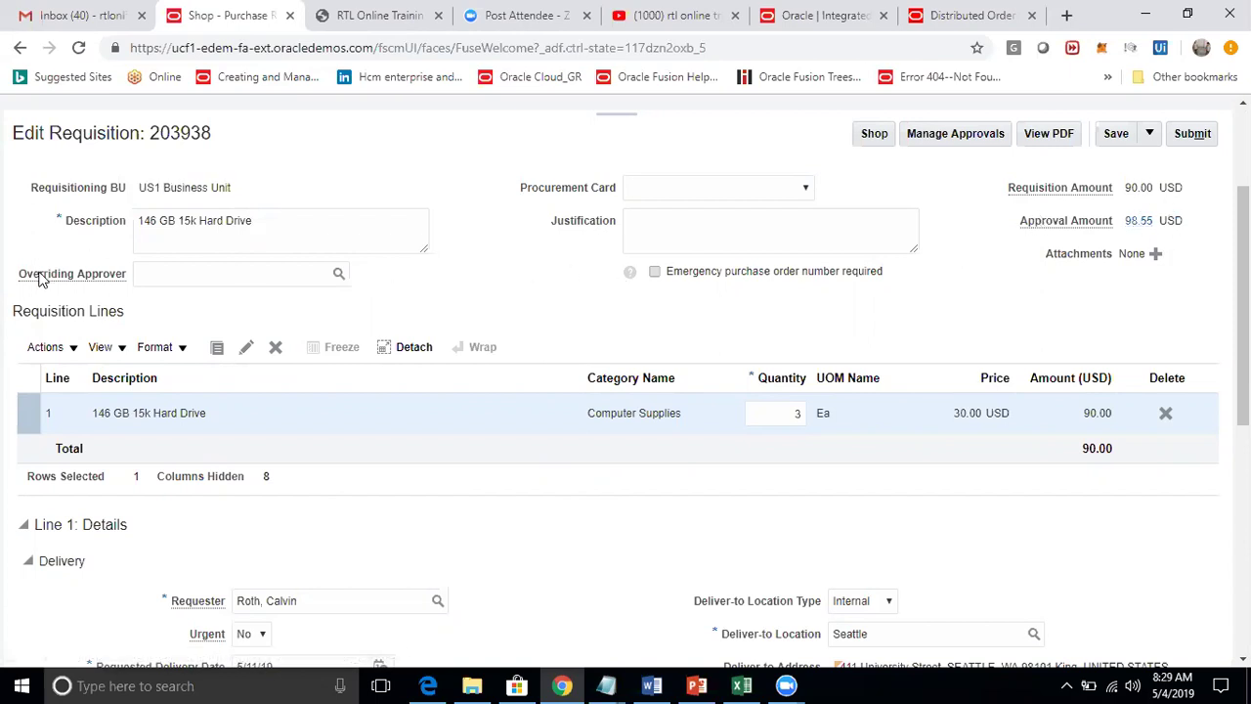
pyautogui.click(96, 412)
pyautogui.moveTo(15, 311); pyautogui.dragTo(131, 315)
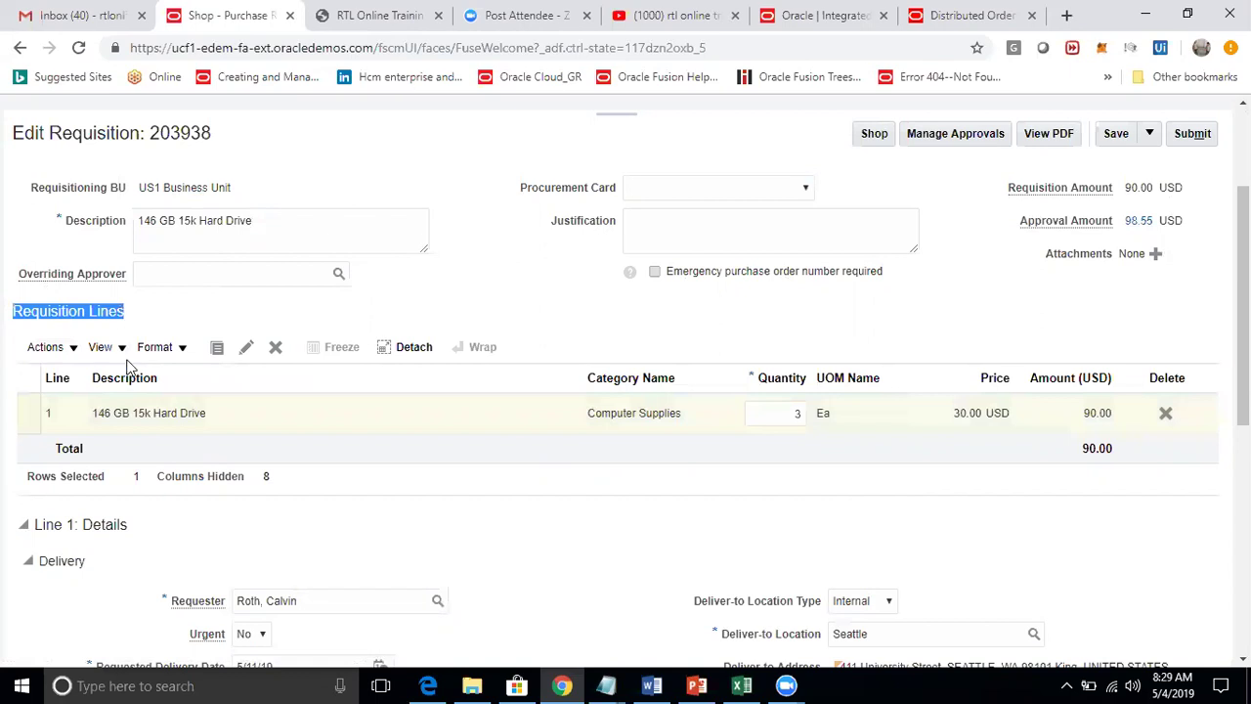
pyautogui.click(122, 414)
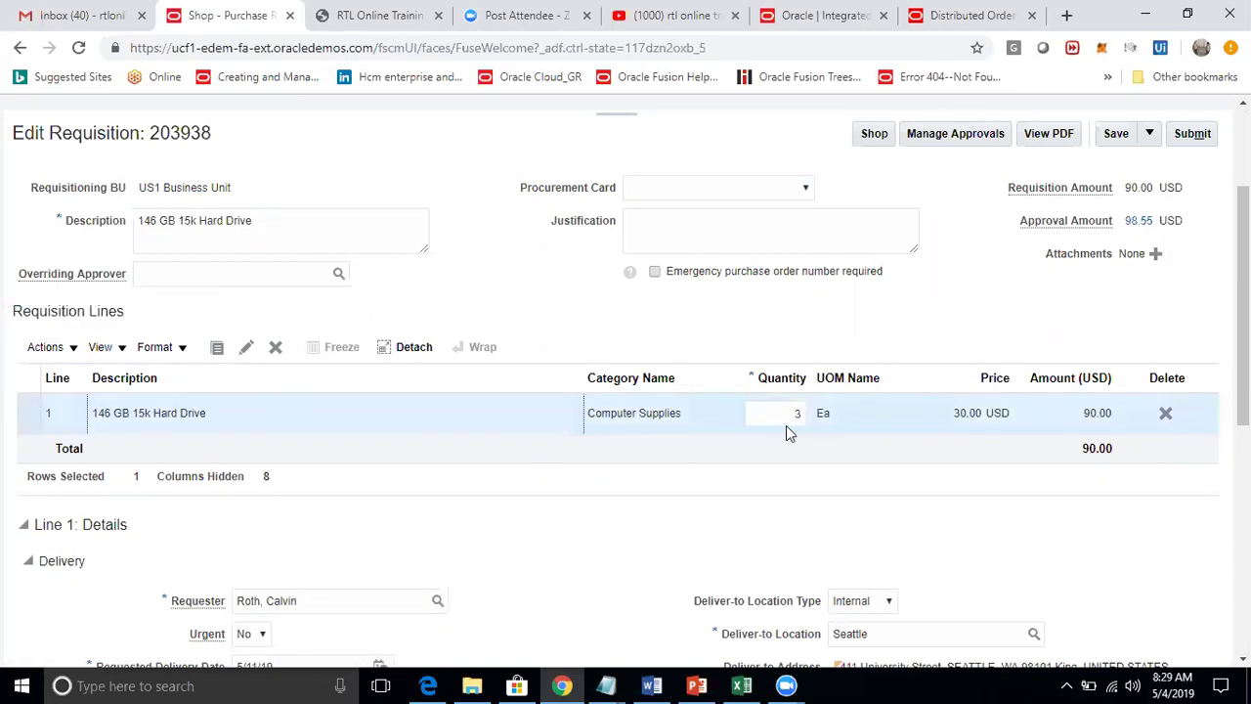
pyautogui.scroll(-4, 458, 502)
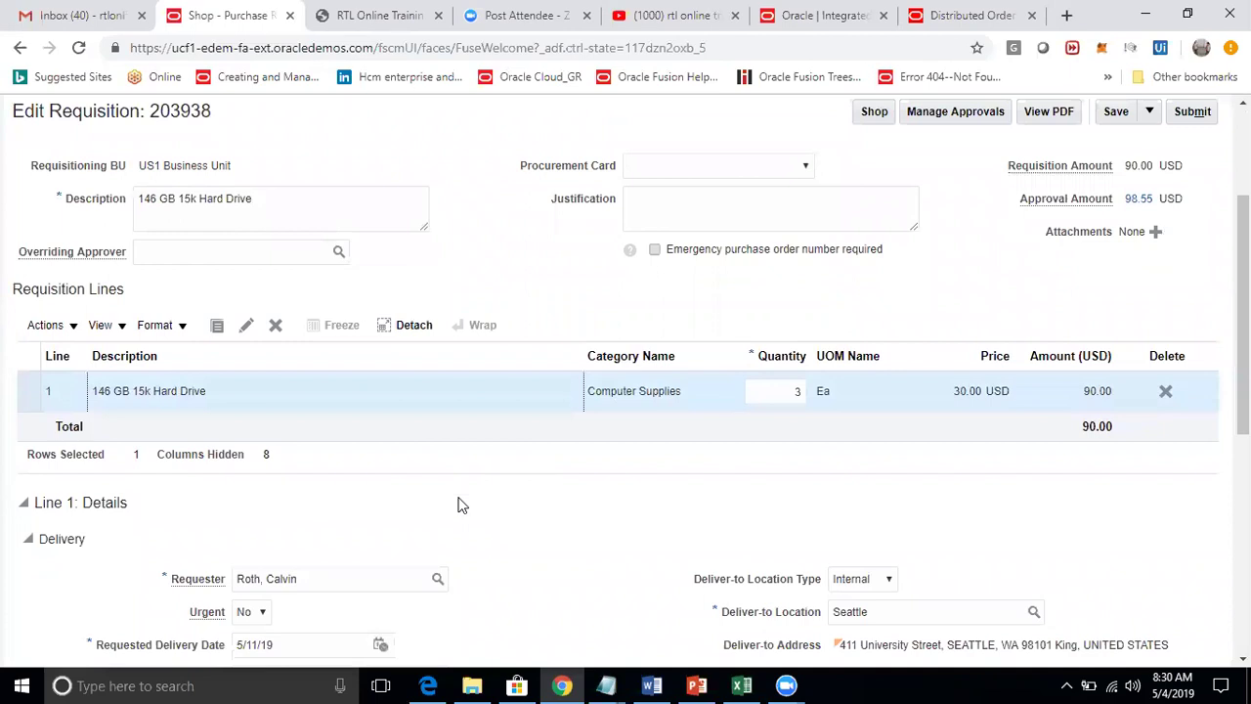
pyautogui.click(59, 393)
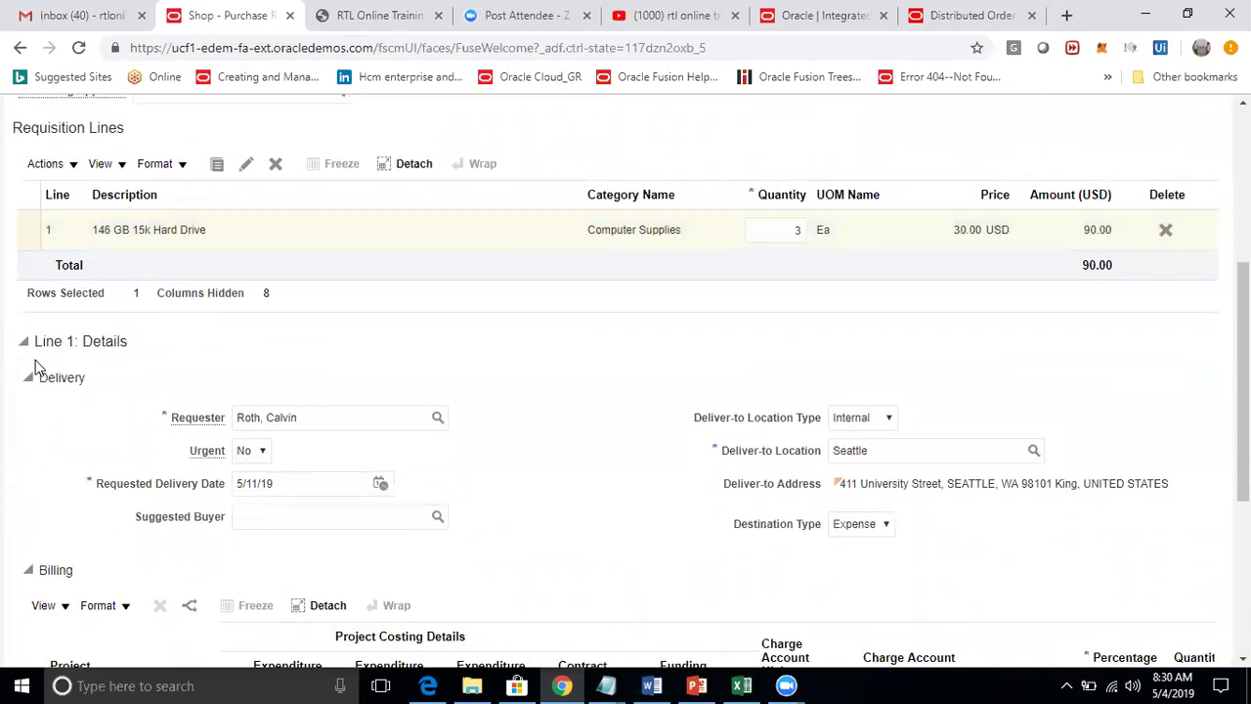
# - Collapse the Delivery, Billing, Notes and Attachments, Source and Line 1 Details sections
pyautogui.click(28, 381)
pyautogui.click(29, 424)
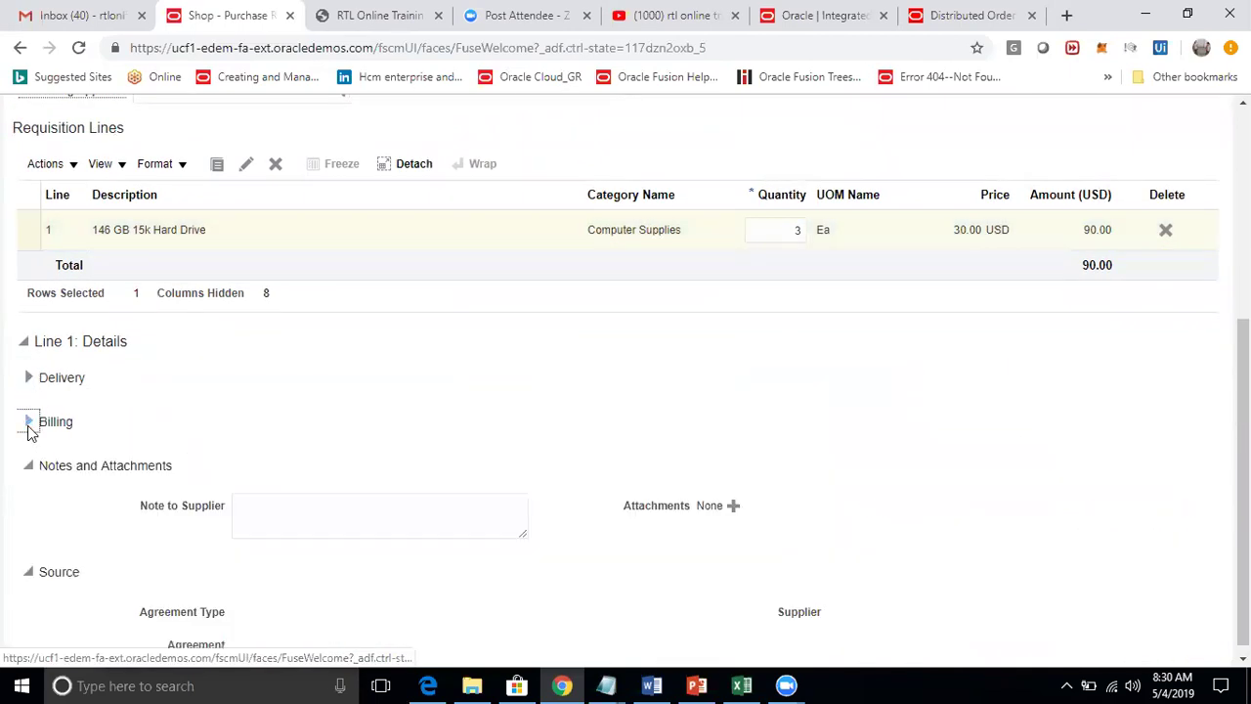
pyautogui.click(29, 466)
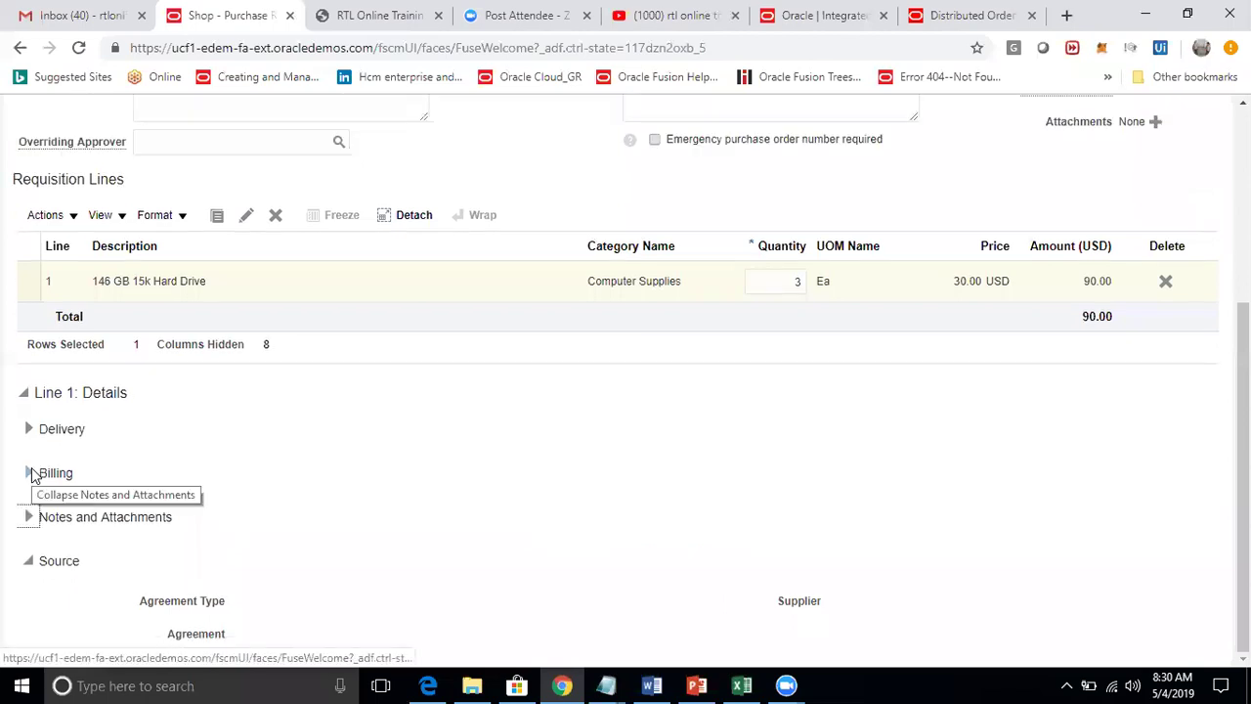
pyautogui.click(41, 562)
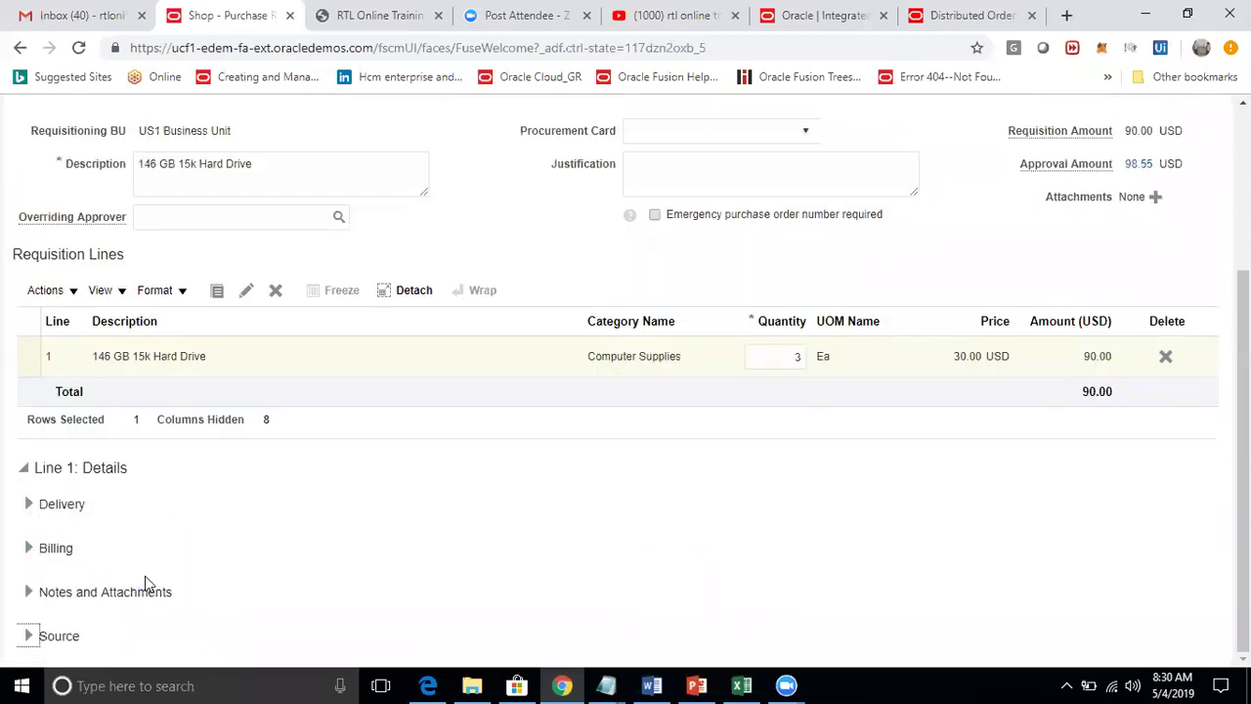
pyautogui.click(24, 469)
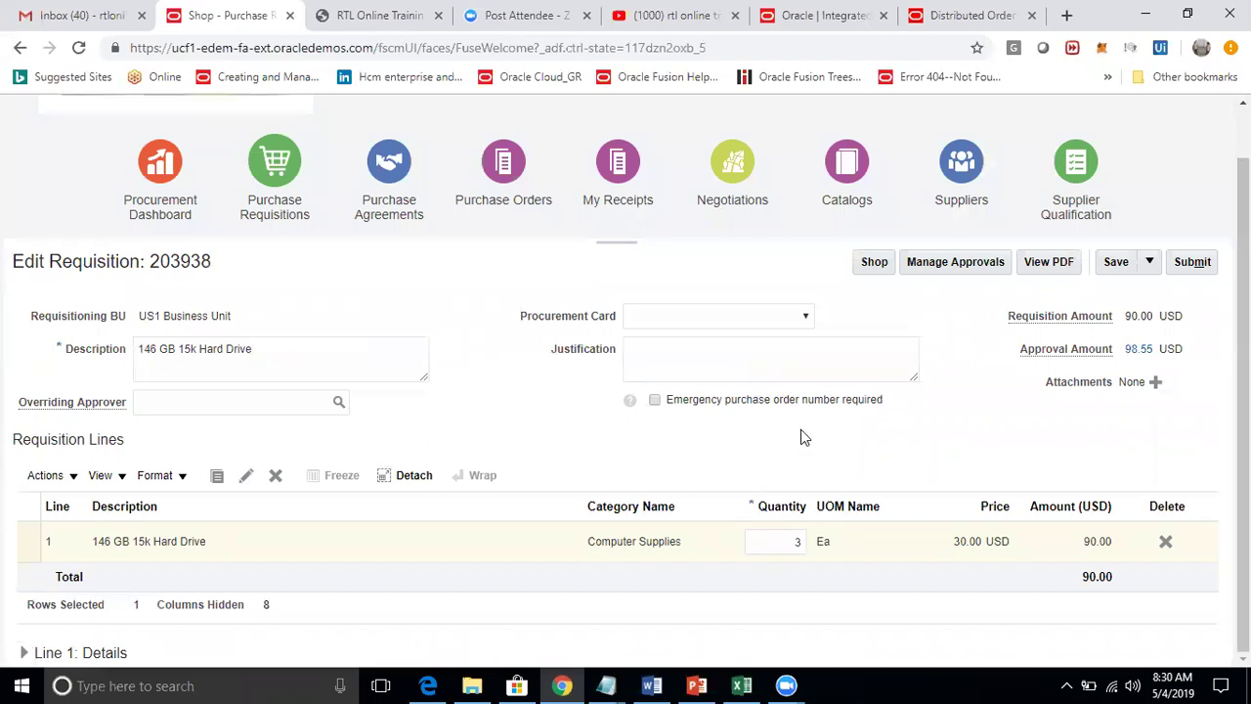
# - Generate the requisition PDF, save requisition 203938, and open the downloaded 203938.pdf
pyautogui.click(1051, 264)
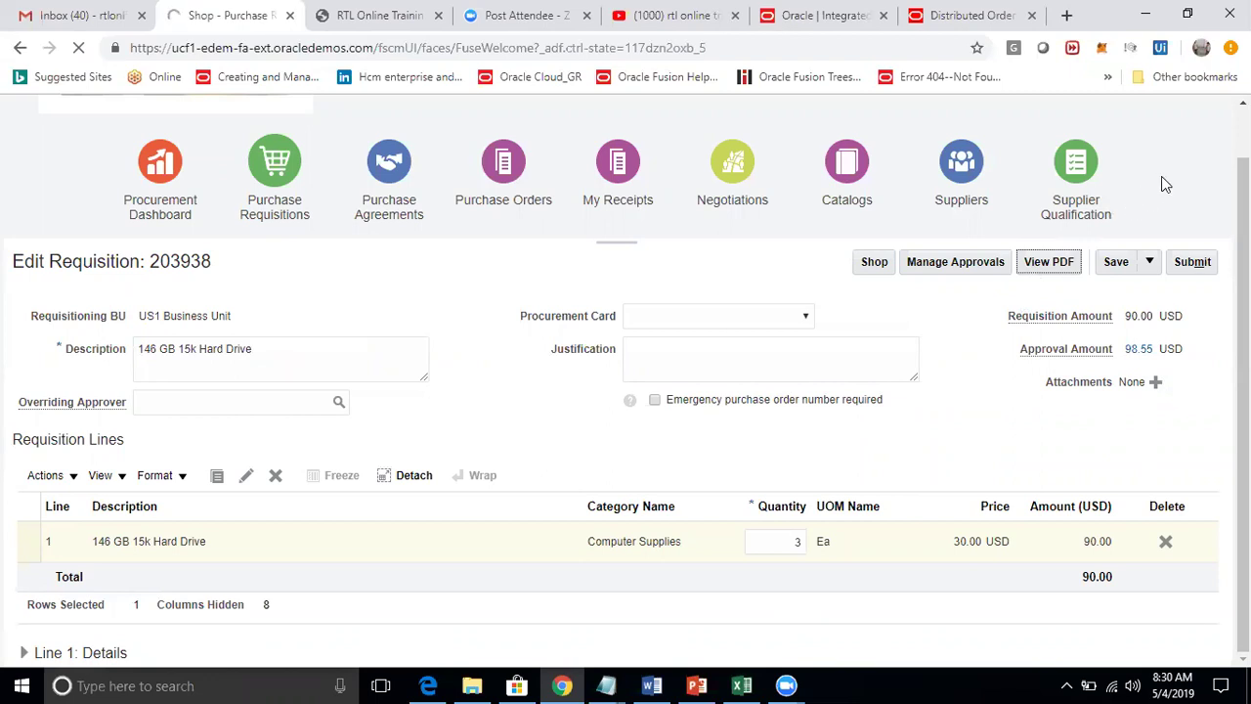
pyautogui.click(1114, 261)
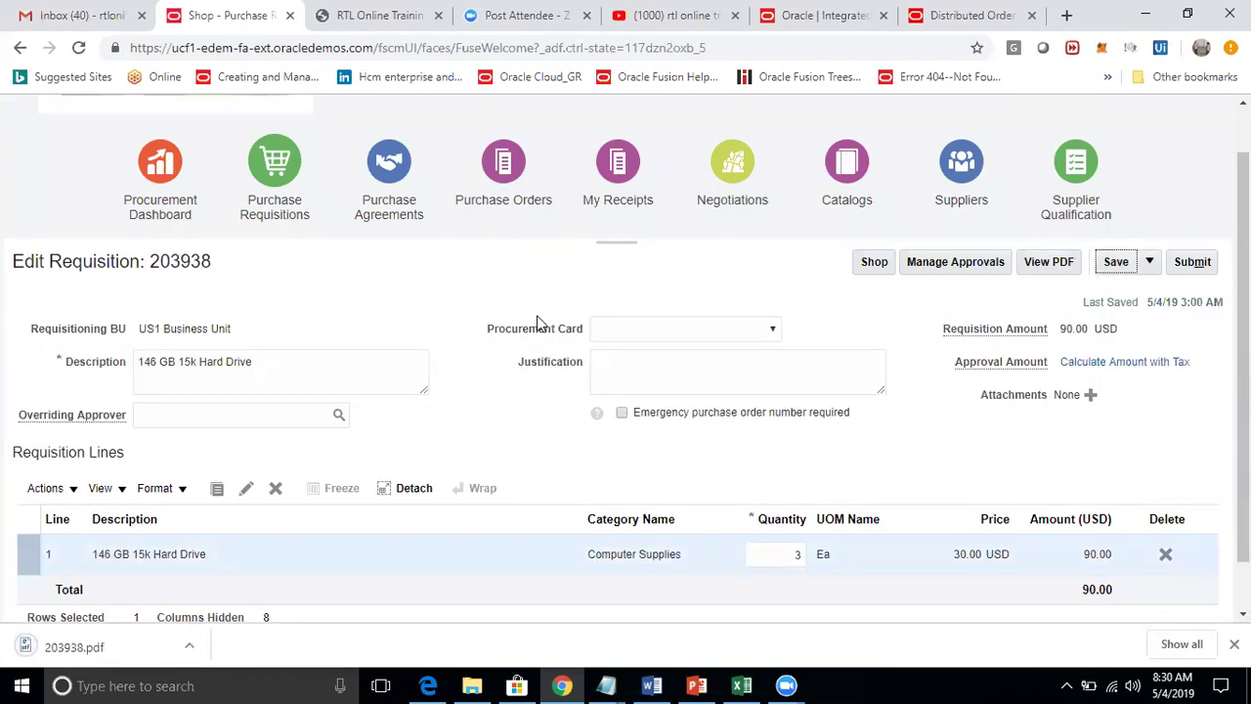
pyautogui.click(137, 647)
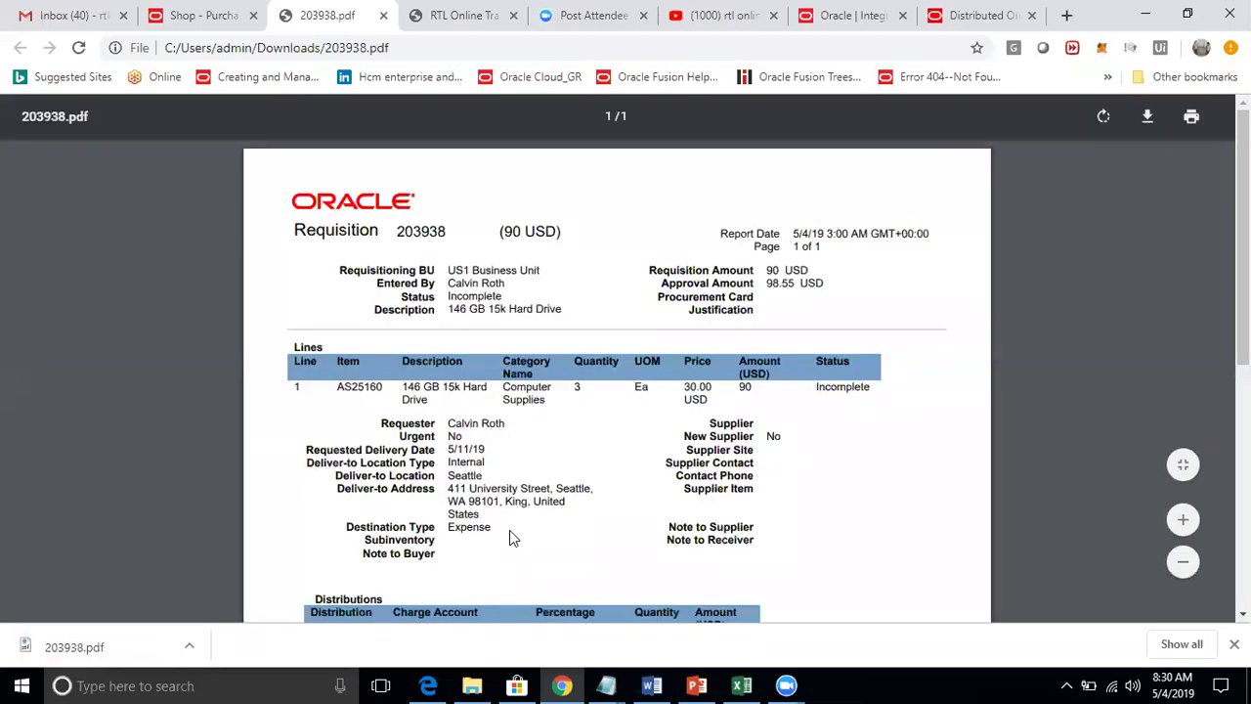
# - Return from the PDF to the Shop - Purchase Requisitions tab in Procurement
pyautogui.click(195, 15)
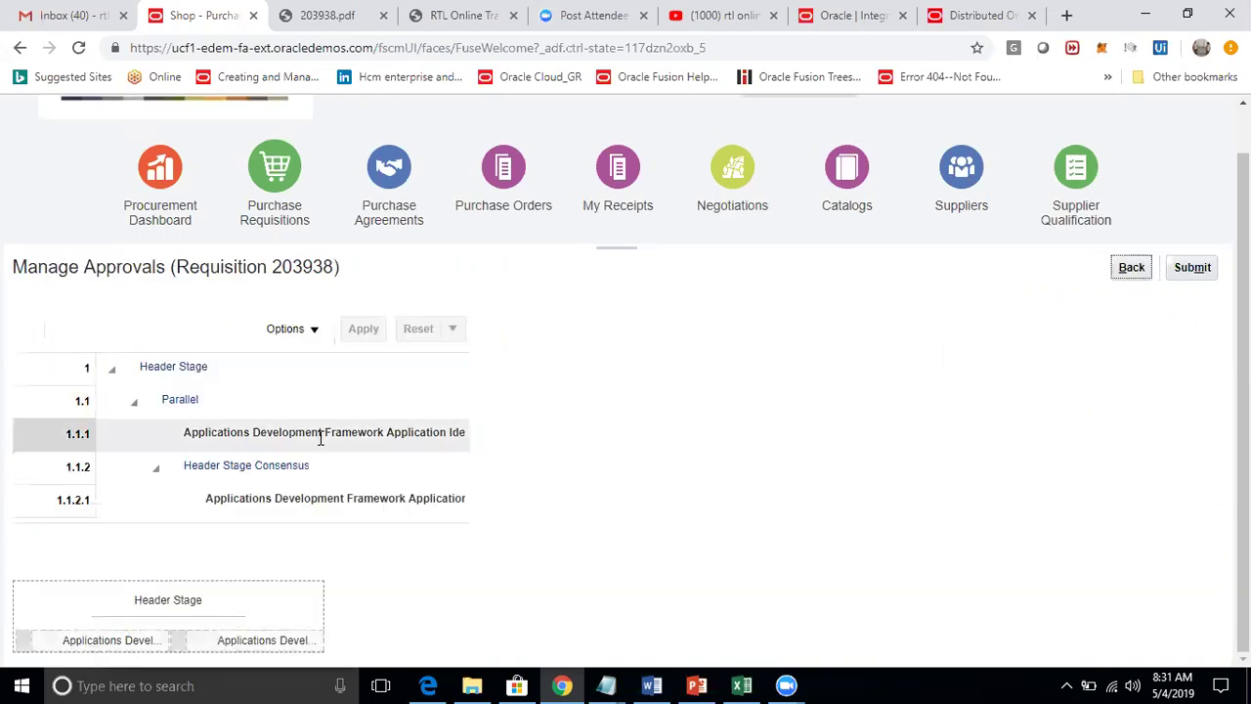
# - Submit requisition 203938 from the Header Stage Consensus approvals, confirm with OK, then switch to Excel
pyautogui.click(444, 475)
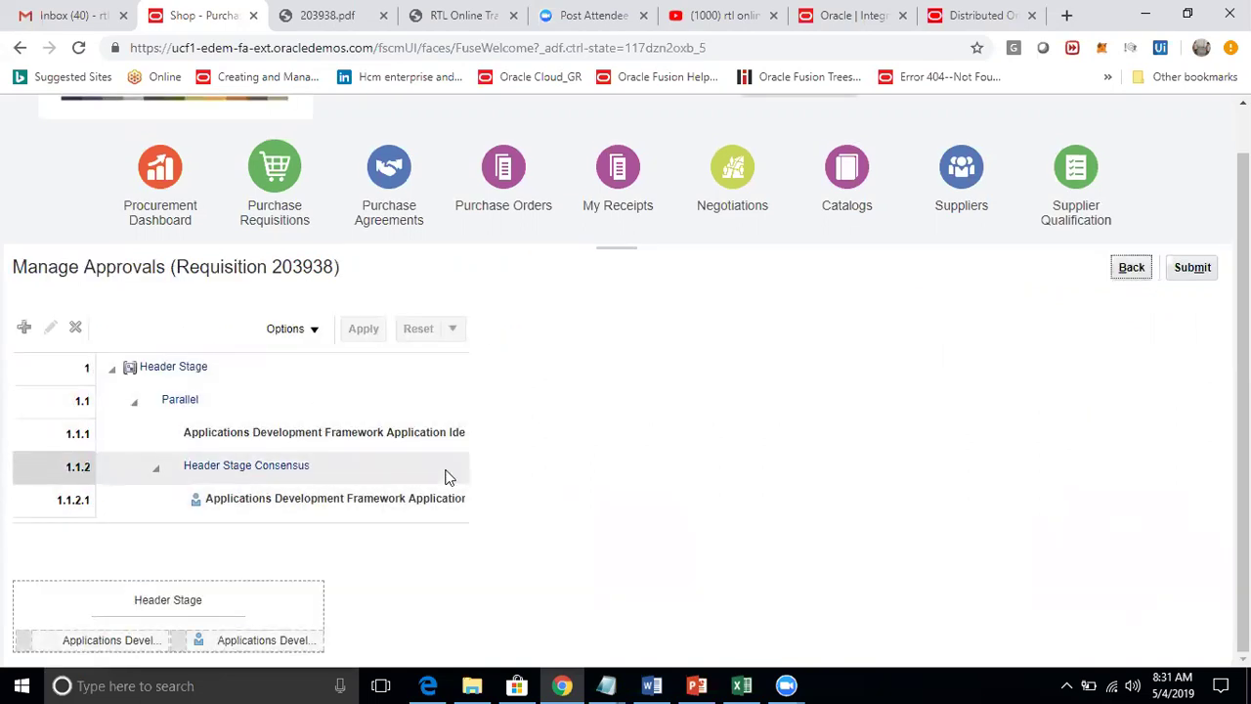
pyautogui.click(1190, 269)
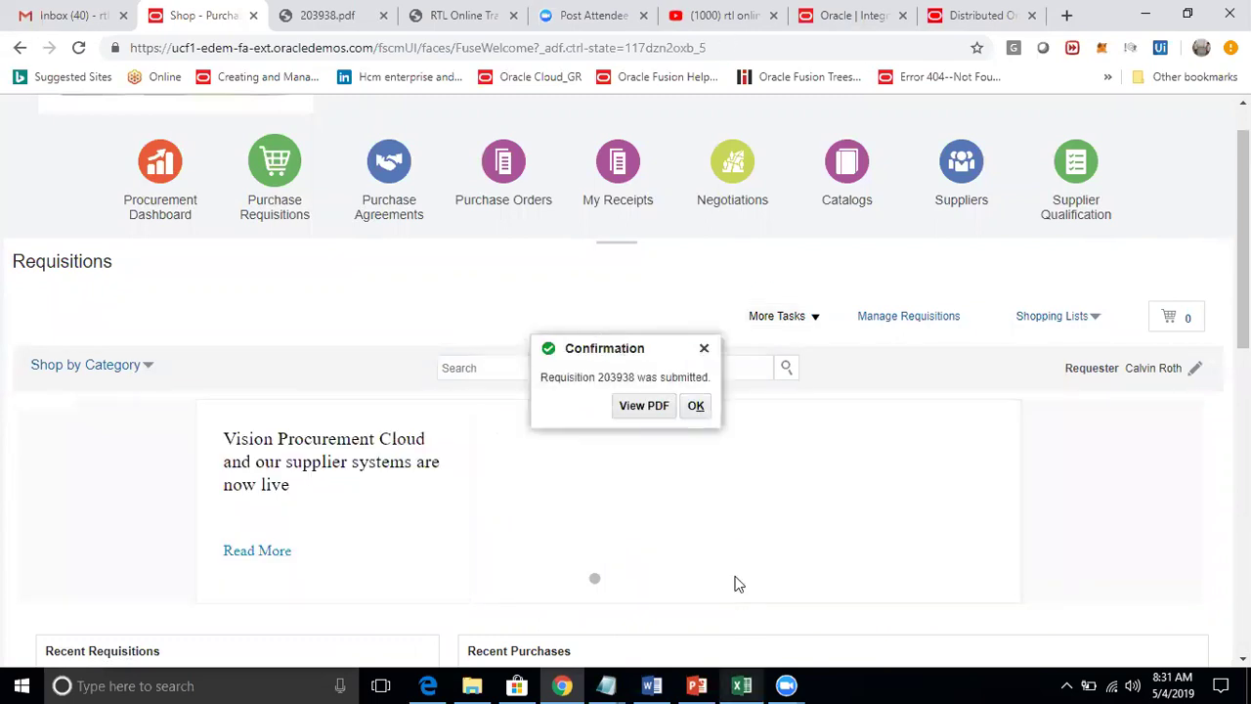
pyautogui.click(695, 408)
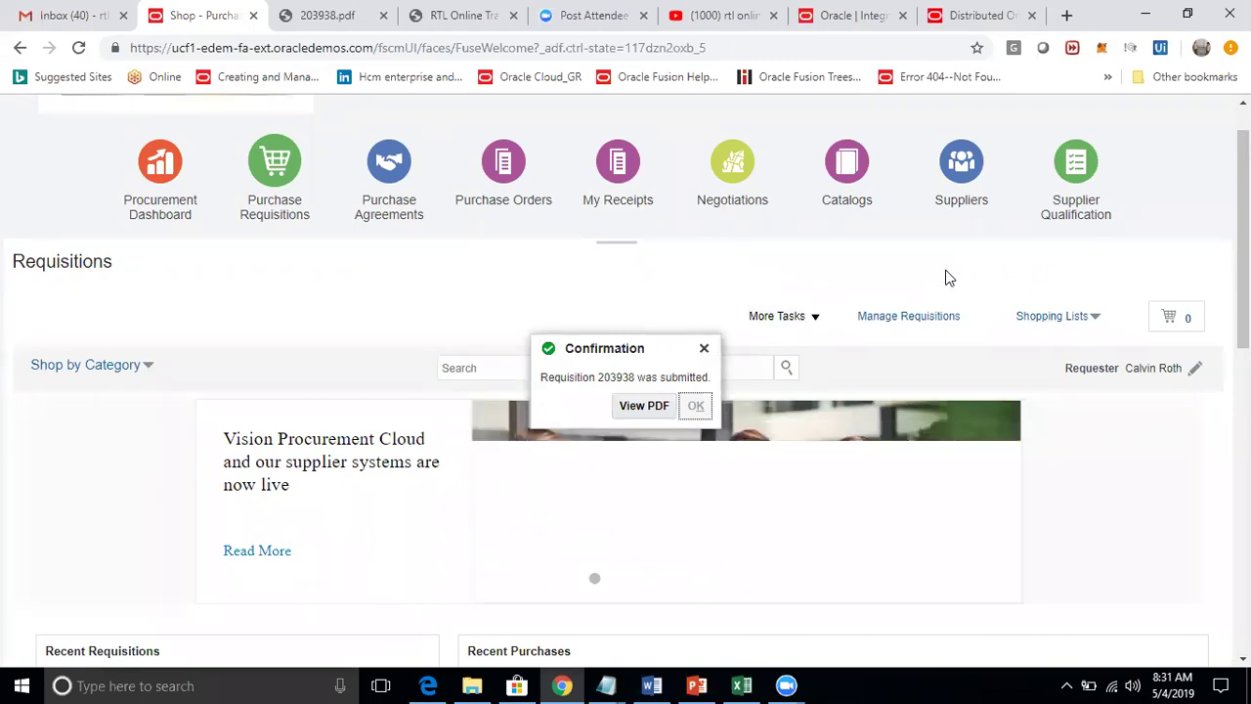
pyautogui.click(743, 684)
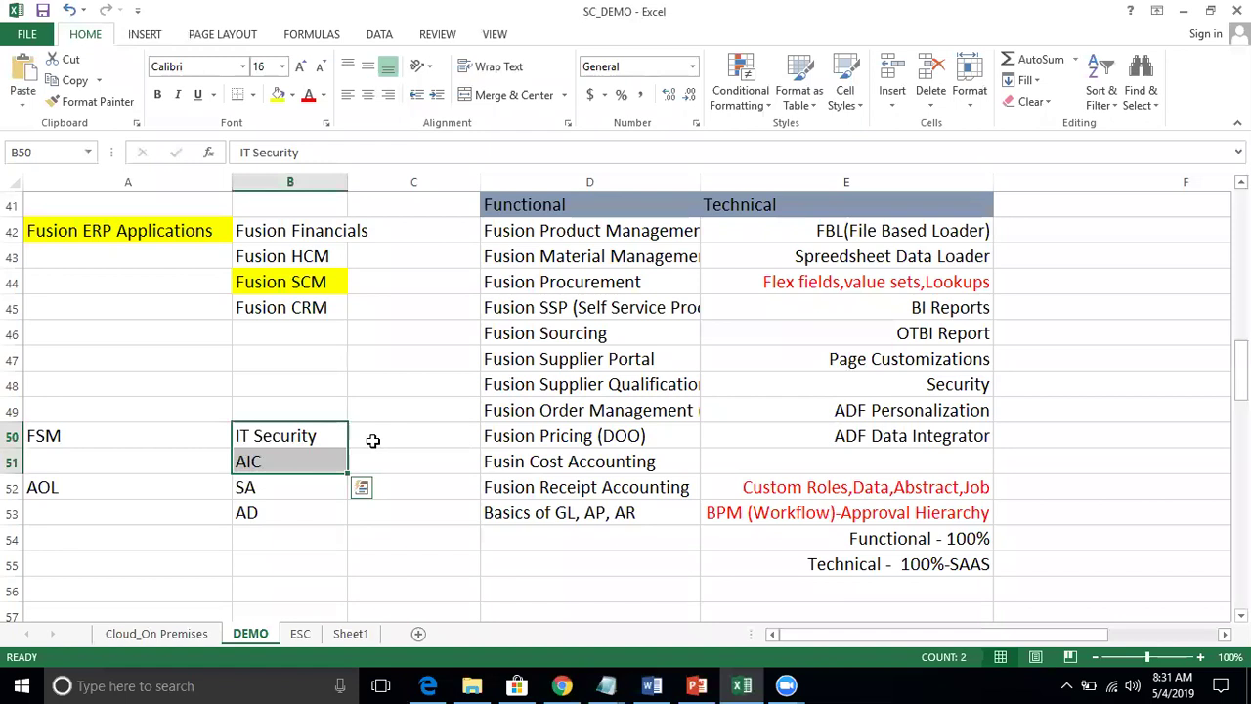
# - Zoom the RTL Fusion SCM Course Content document in Word to 150%
pyautogui.click(652, 685)
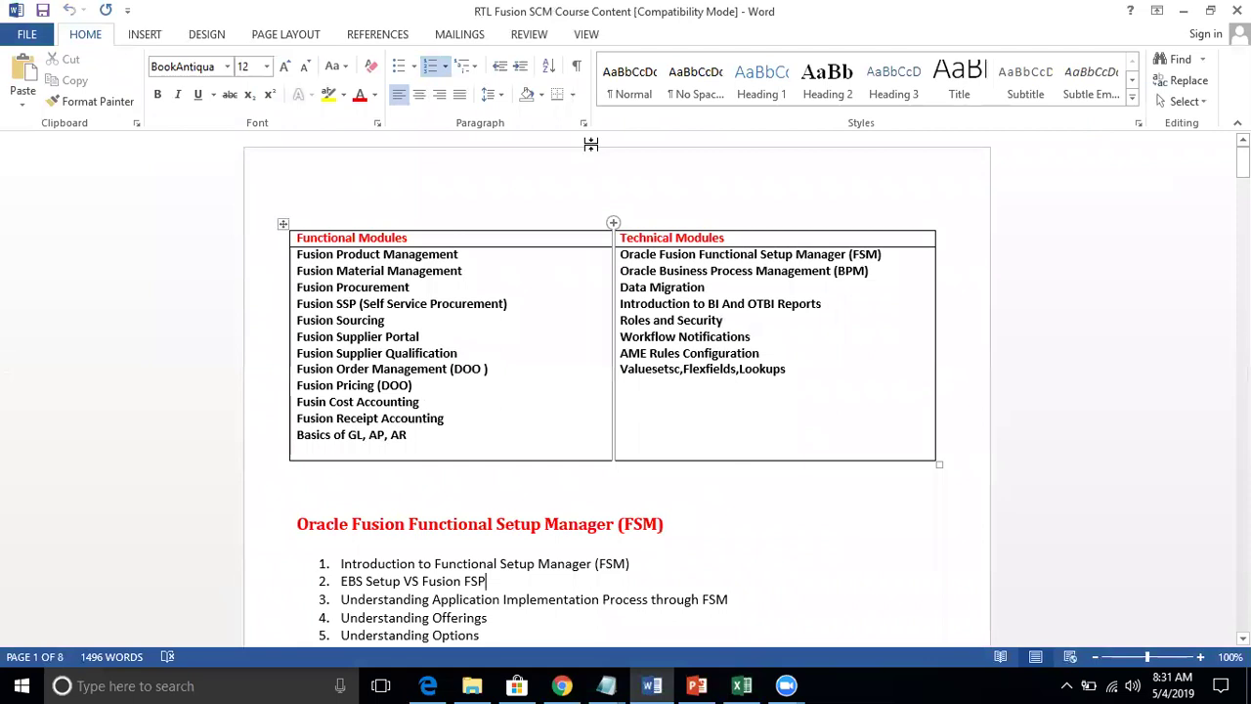
pyautogui.click(527, 37)
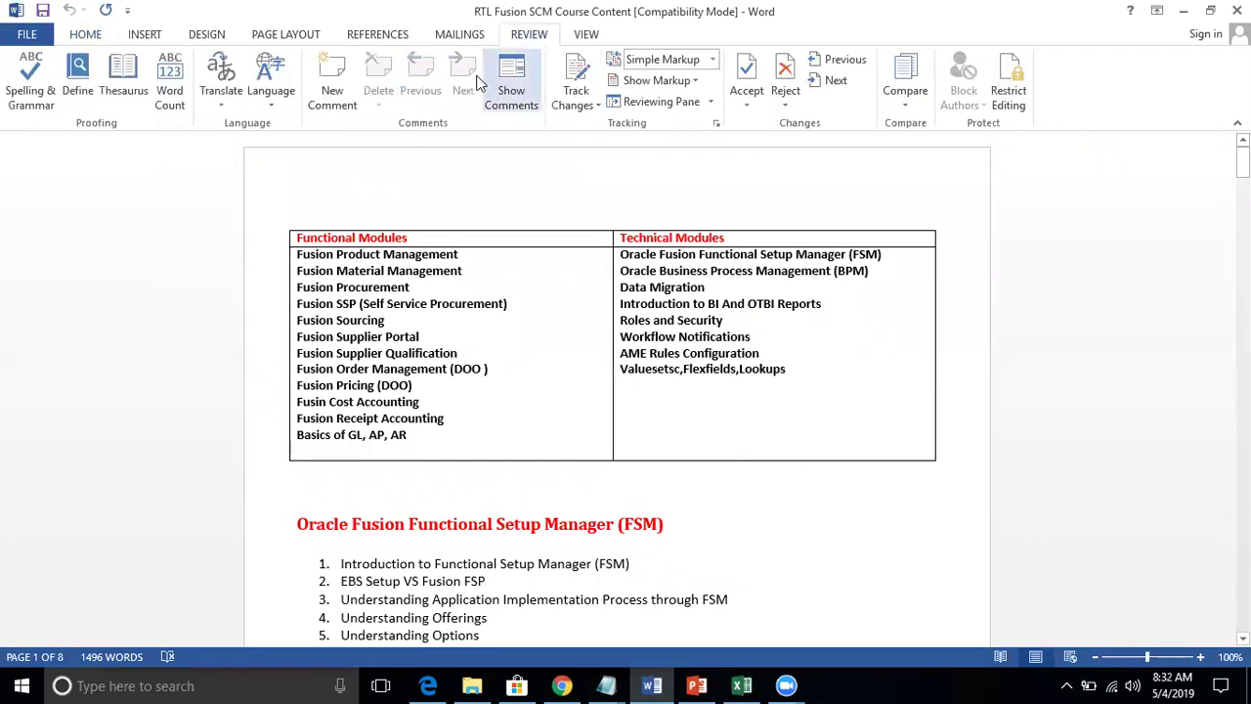
pyautogui.click(587, 34)
pyautogui.click(322, 78)
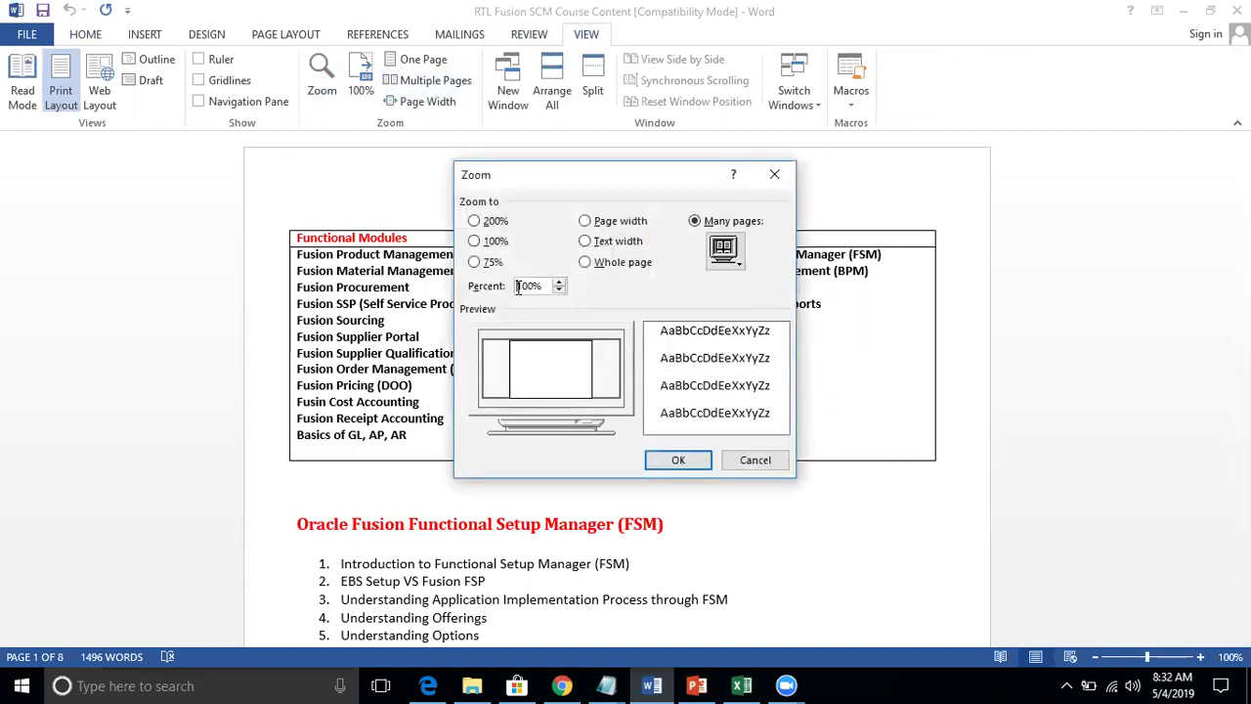
pyautogui.write('150%')
pyautogui.click(676, 460)
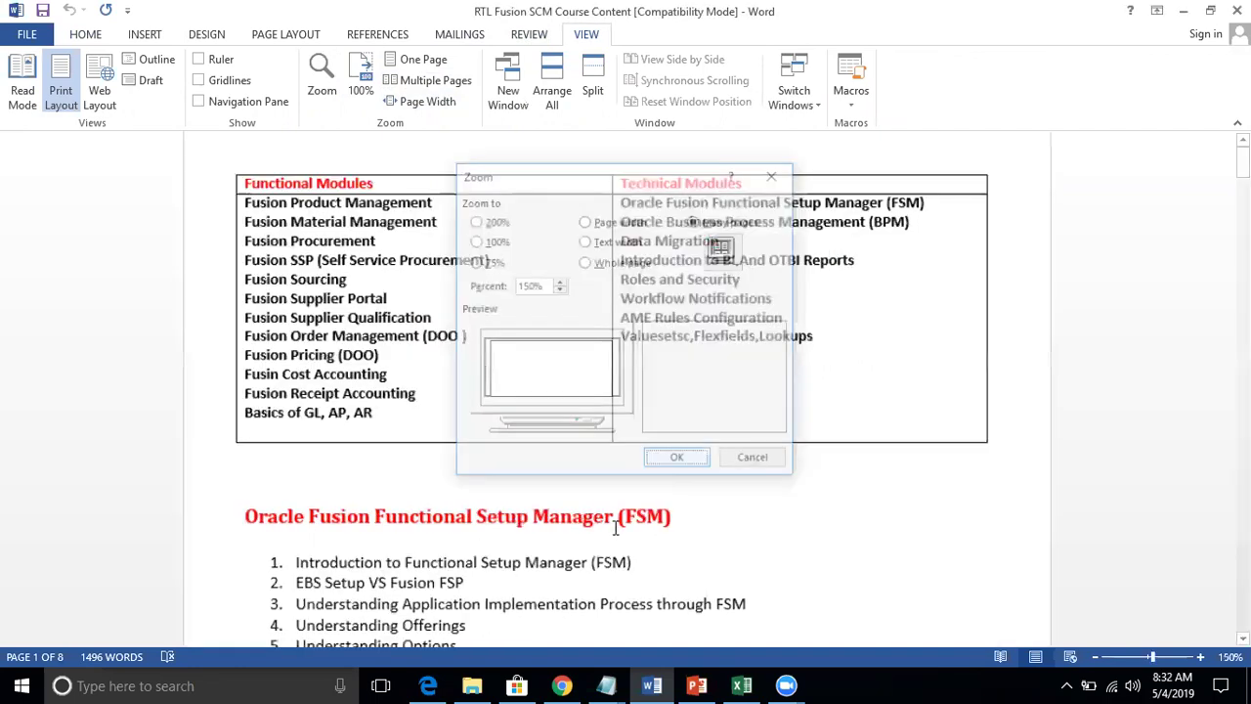
# - Select the Security Console and Enterprise Structure Definition headings in the course outline, then return to Excel
pyautogui.scroll(-1, 320, 324)
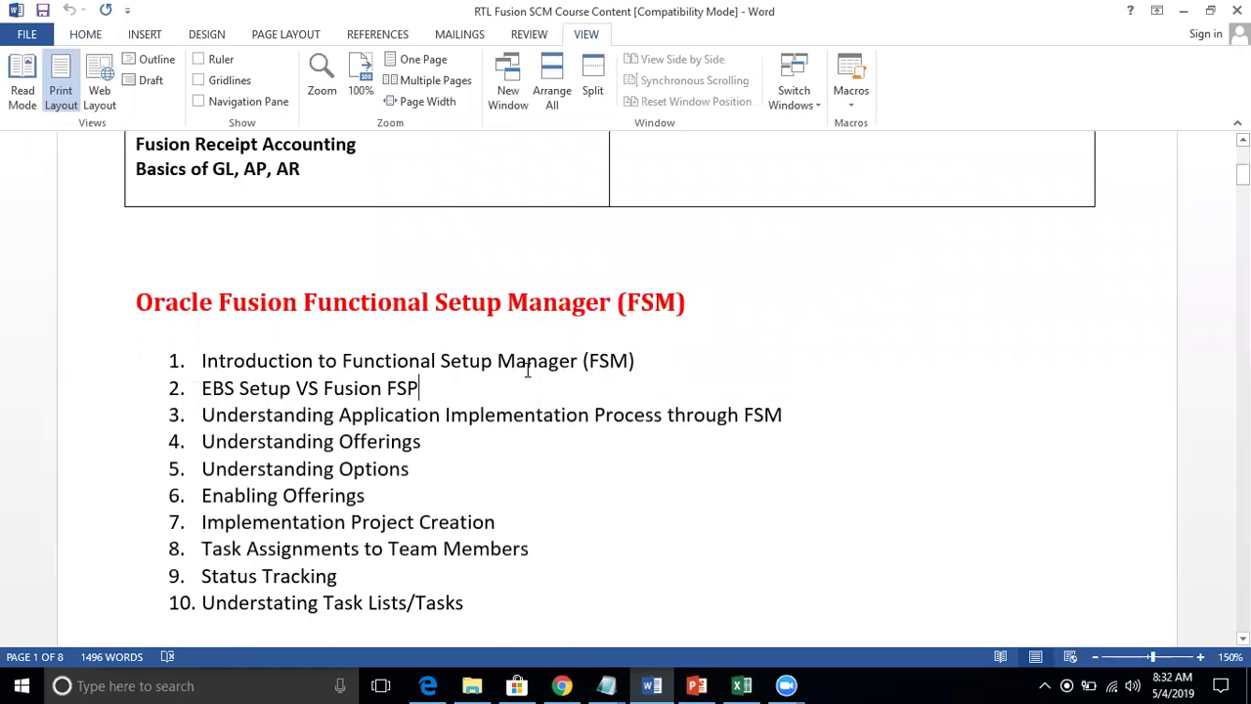
pyautogui.scroll(-2, 329, 447)
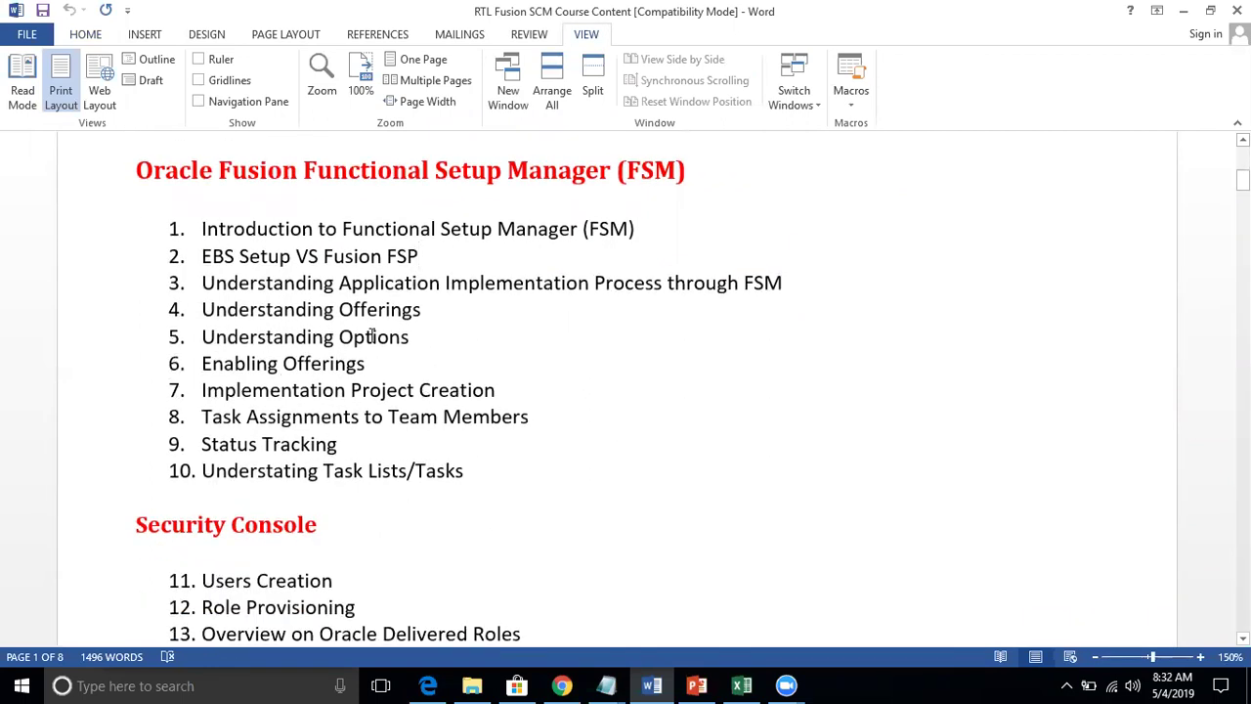
pyautogui.scroll(-3, 419, 372)
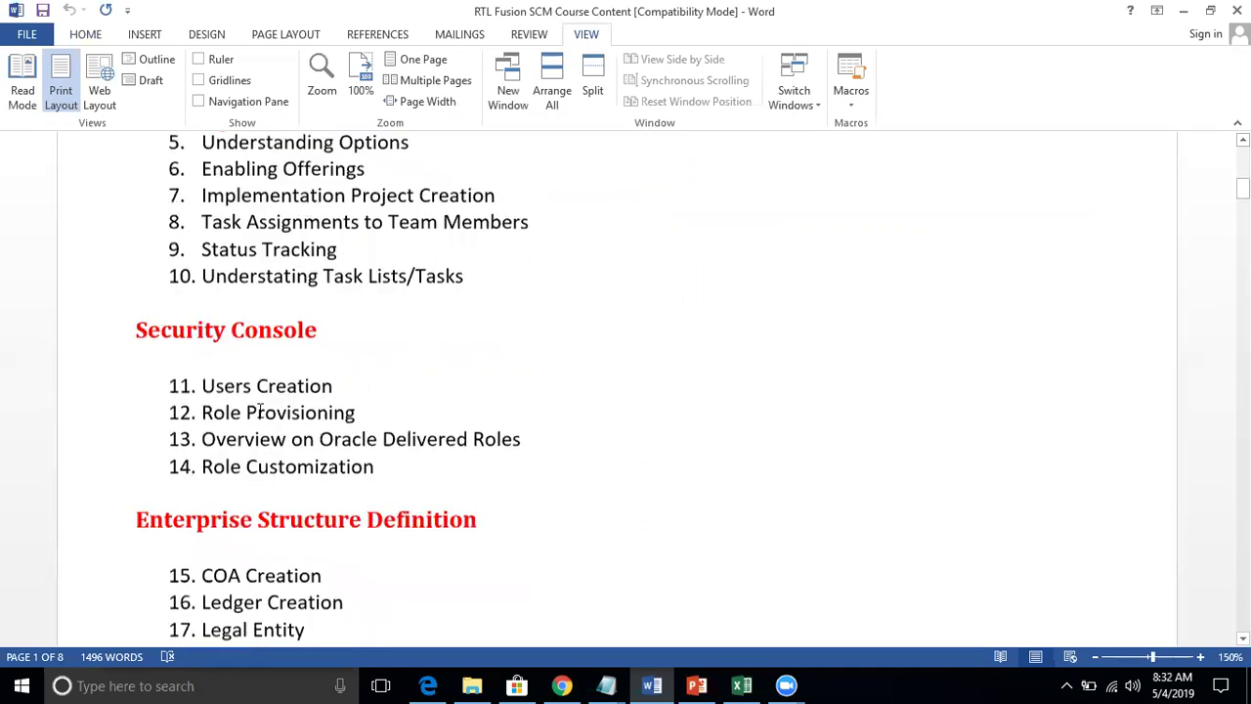
pyautogui.click(115, 335)
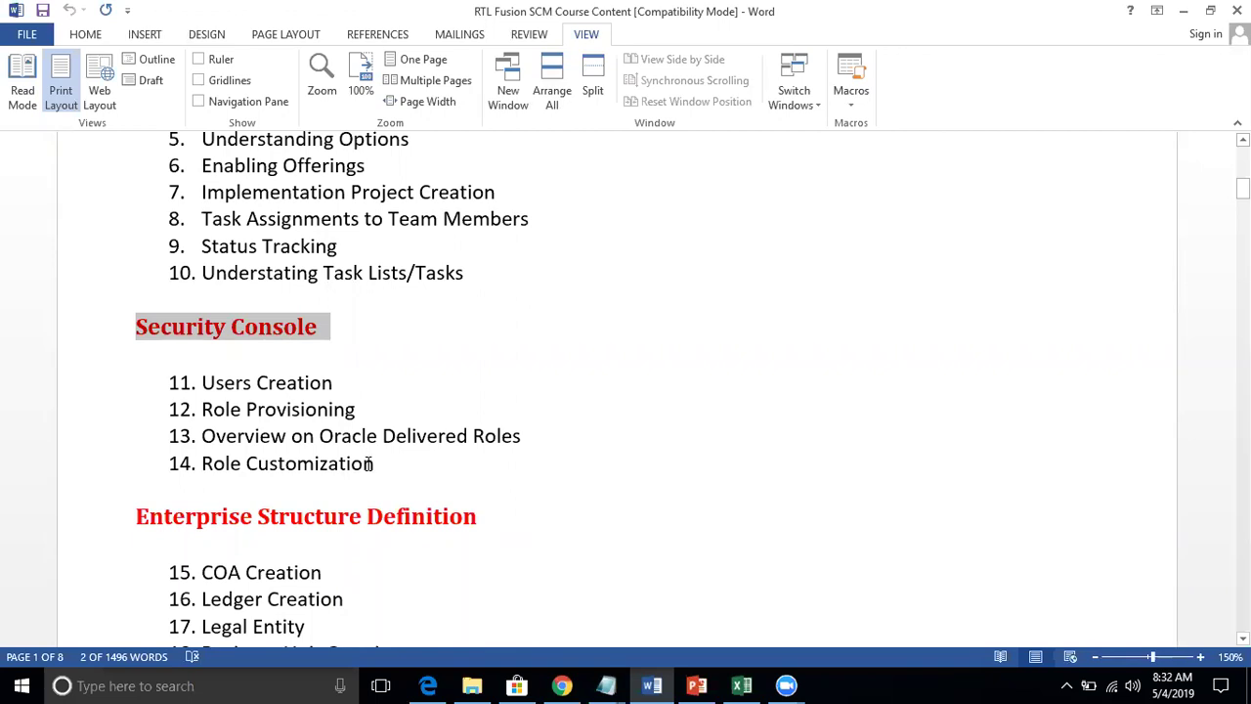
pyautogui.scroll(-3, 369, 458)
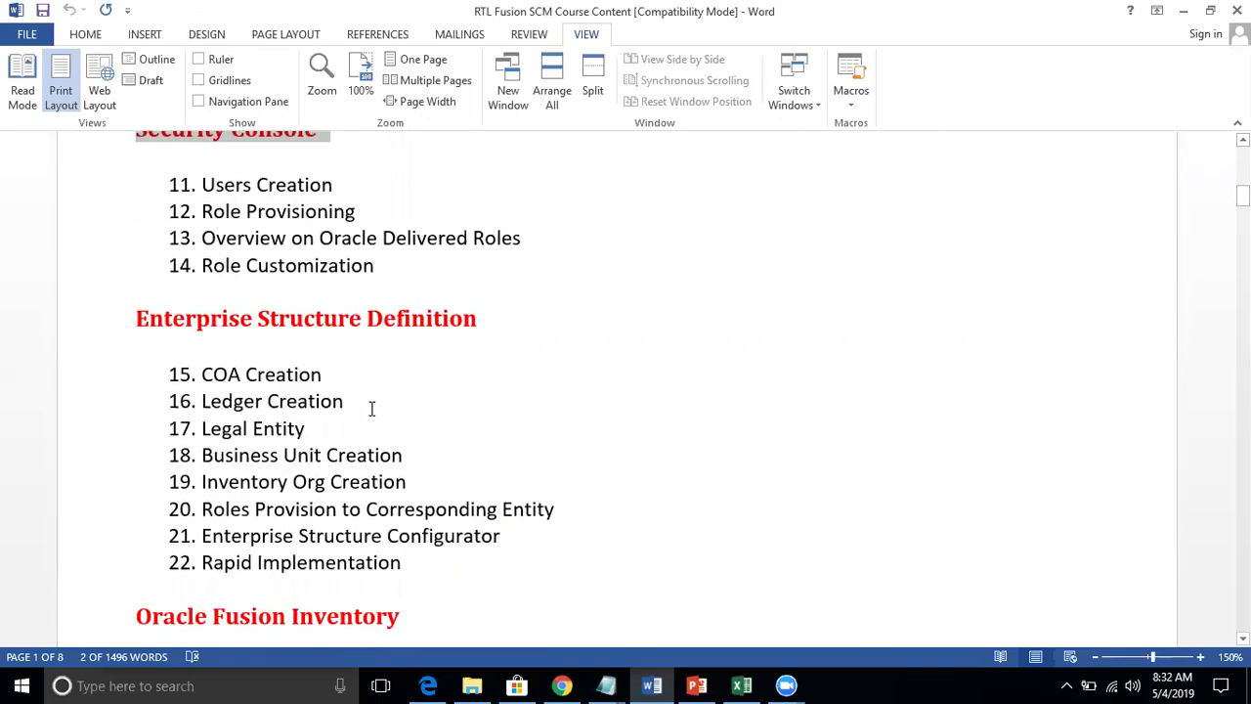
pyautogui.click(116, 327)
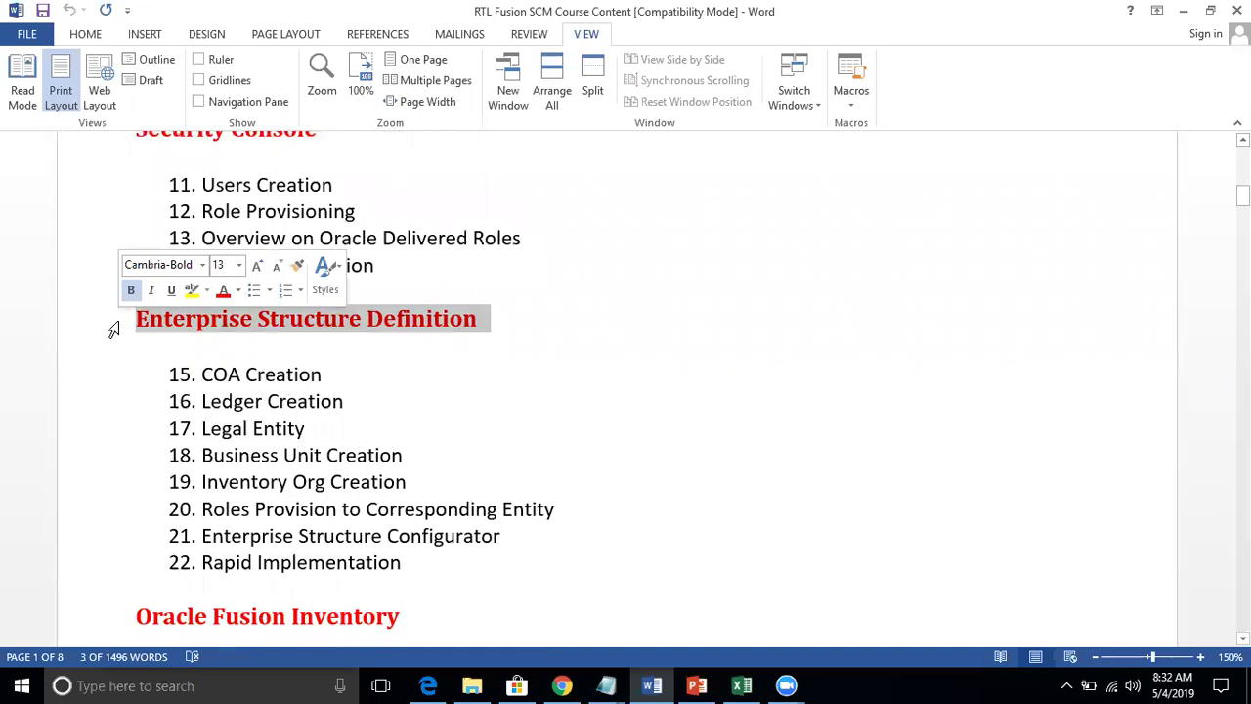
pyautogui.click(742, 685)
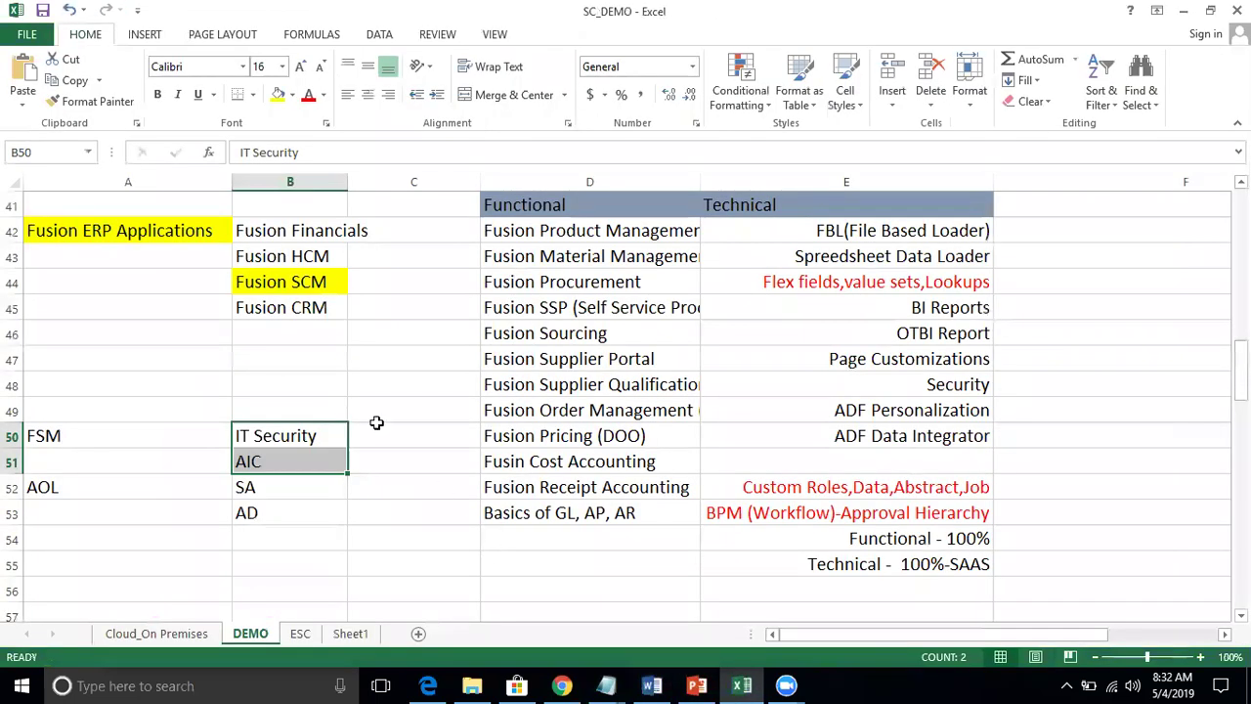
# - Enter the heading 'Multiorg Structure' in cell A68
pyautogui.scroll(-8, 201, 280)
pyautogui.click(201, 281)
pyautogui.press('BackSpace')
pyautogui.write('Multiorg Structure')
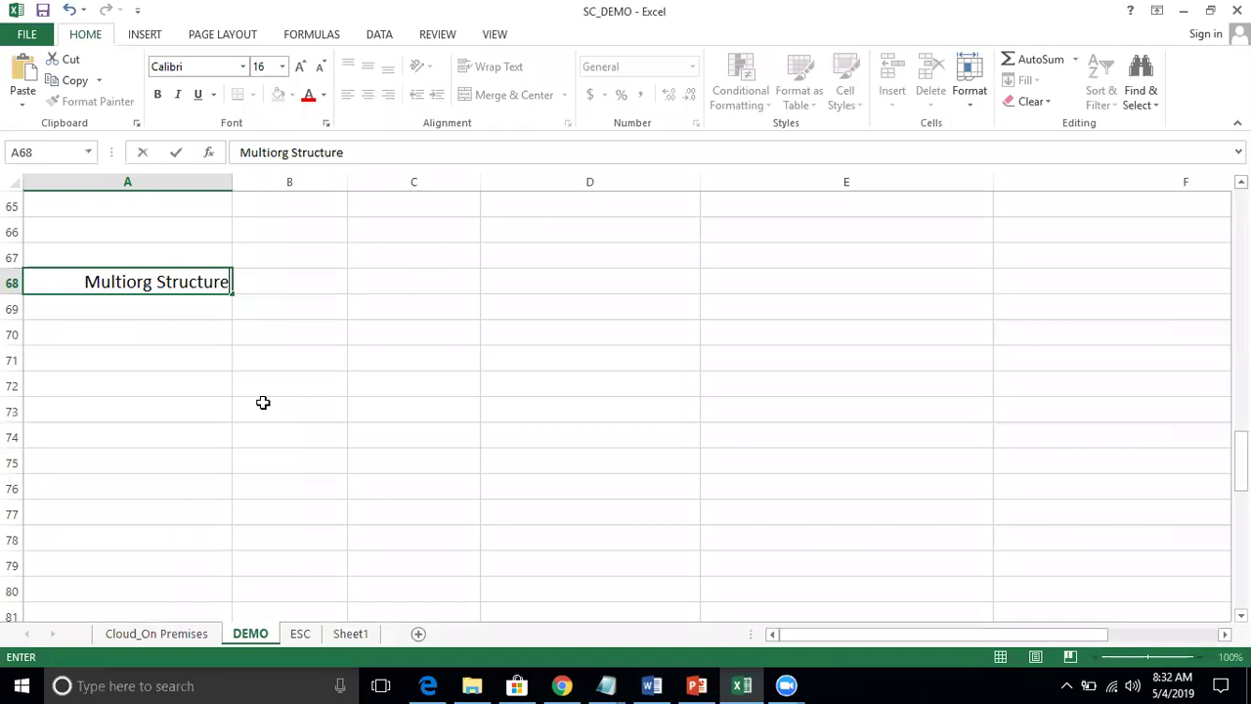
pyautogui.press('Return')
# - List Business Group, Ledger, Legal Entity, Operating Unit and Inventory Organizations in A71:A75
pyautogui.press('Down')
pyautogui.press('Down')
pyautogui.write('Business Group')
pyautogui.press('Return')
pyautogui.write('Ledg')
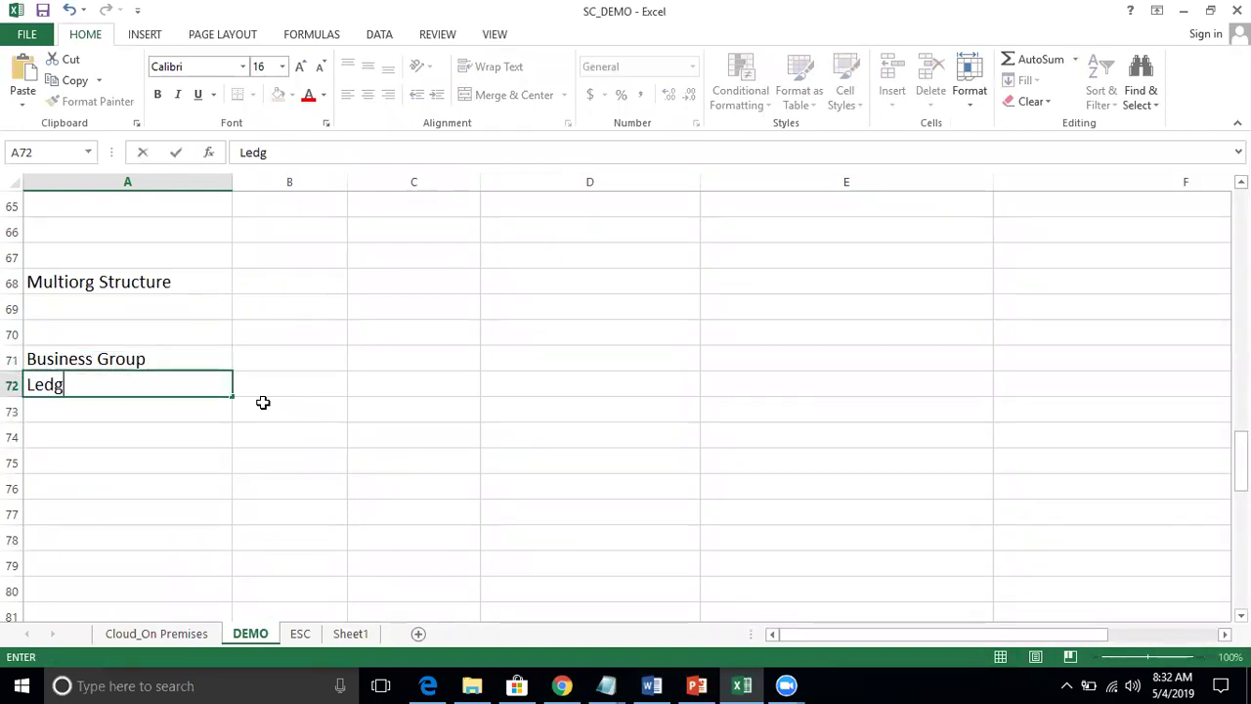
pyautogui.write('er')
pyautogui.press('Return')
pyautogui.write('Legal Entity')
pyautogui.press('Return')
pyautogui.write('Operating Unit')
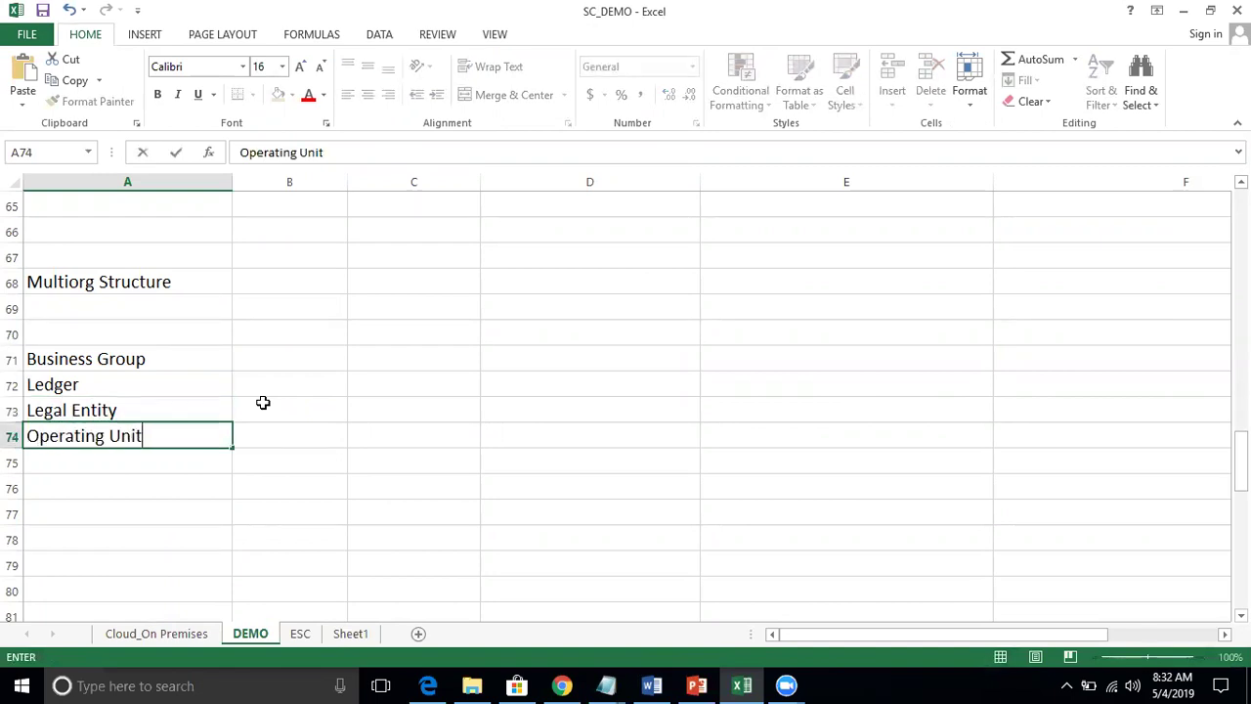
pyautogui.press('Return')
pyautogui.write('Inventory Organizations')
pyautogui.hotkey('ctrl', 'Return')
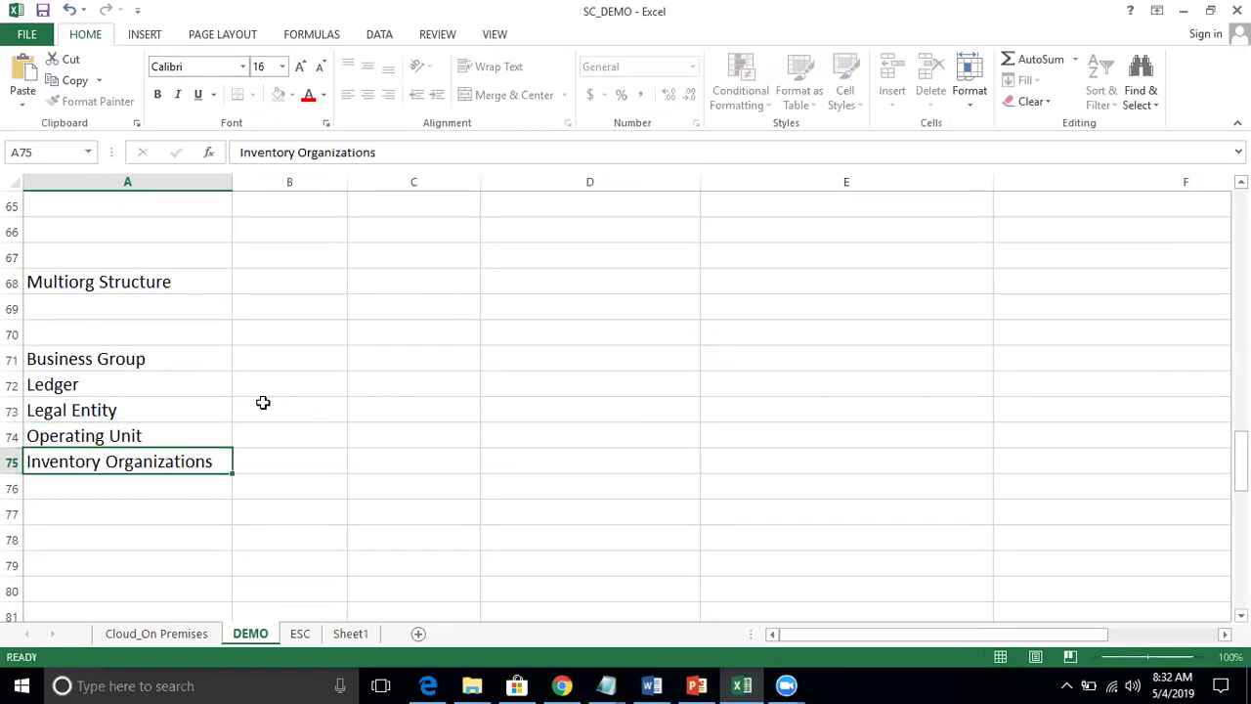
# - Add Sub Inventories, Stock Locations and Item in A76:A78 and right-align them
pyautogui.press('Return')
pyautogui.write('b Inventories')
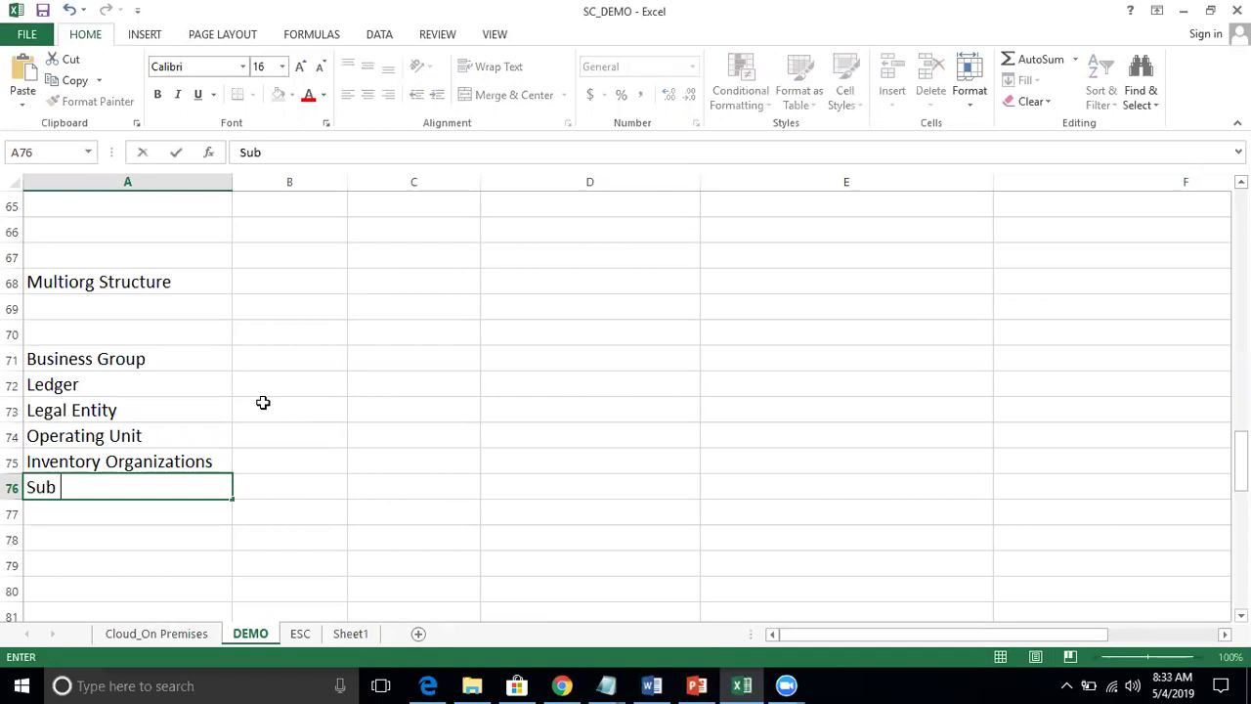
pyautogui.press('Return')
pyautogui.write('S')
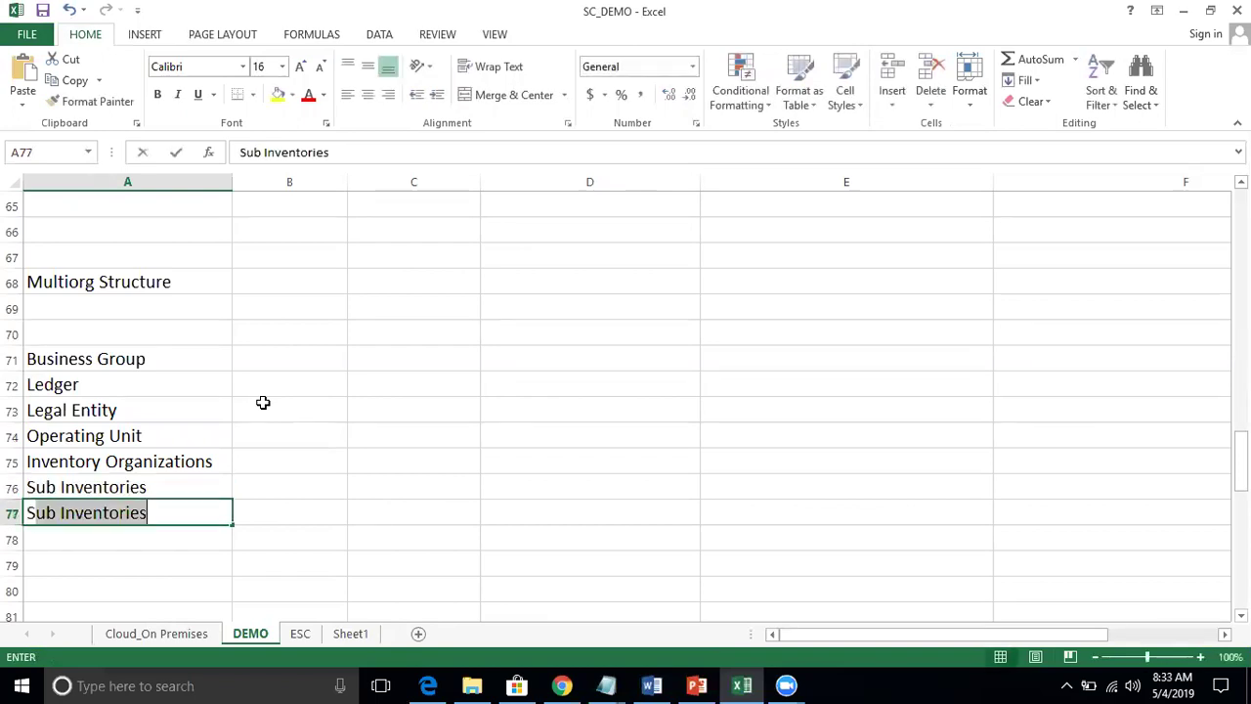
pyautogui.write('tock Locations')
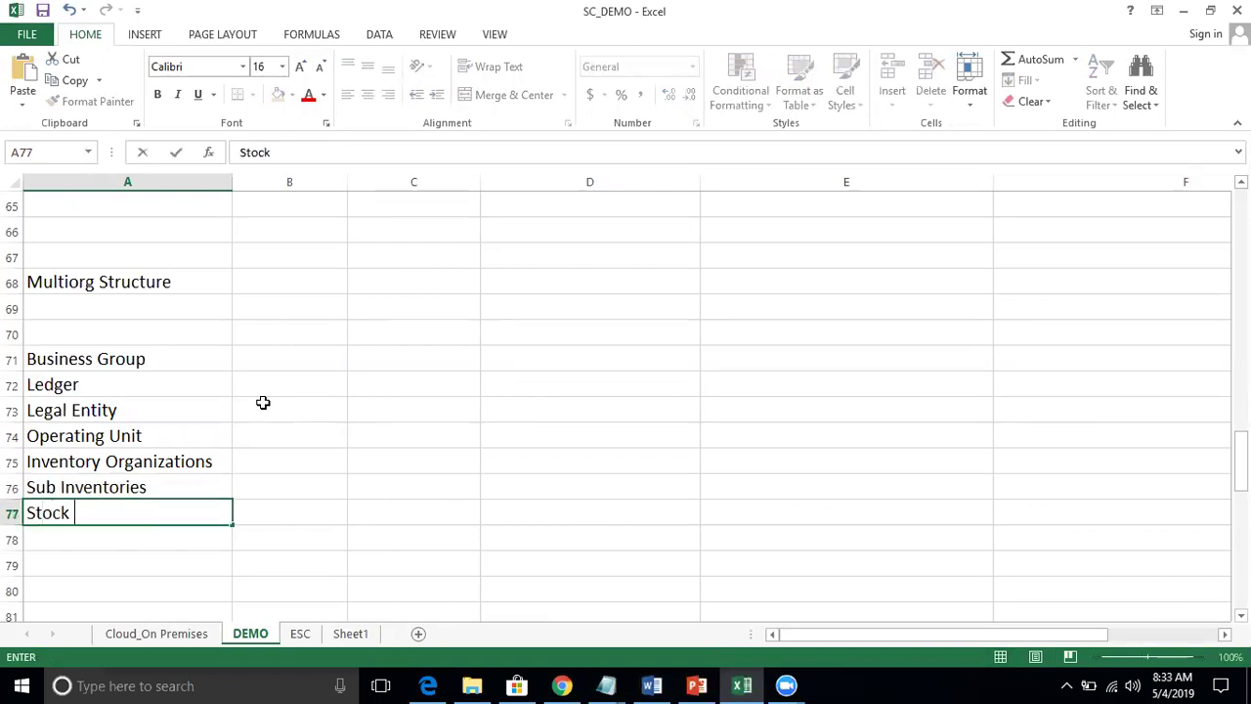
pyautogui.press('Return')
pyautogui.write('Item')
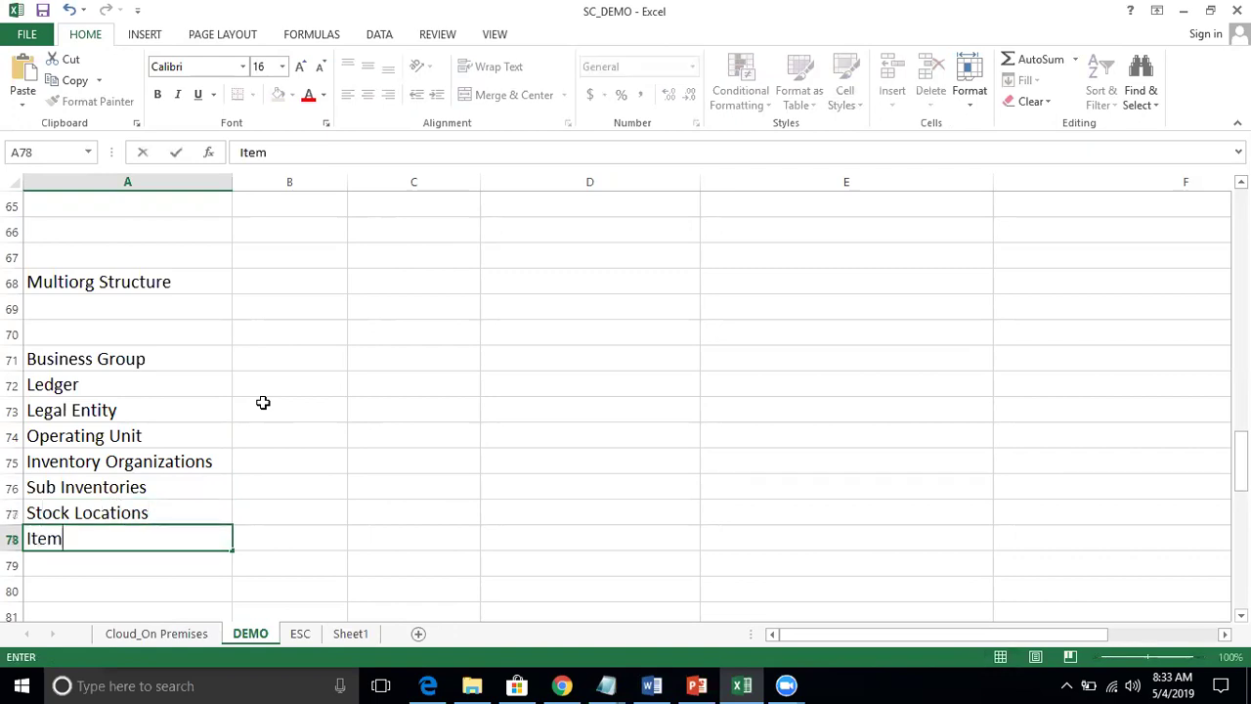
pyautogui.moveTo(179, 486); pyautogui.dragTo(181, 538)
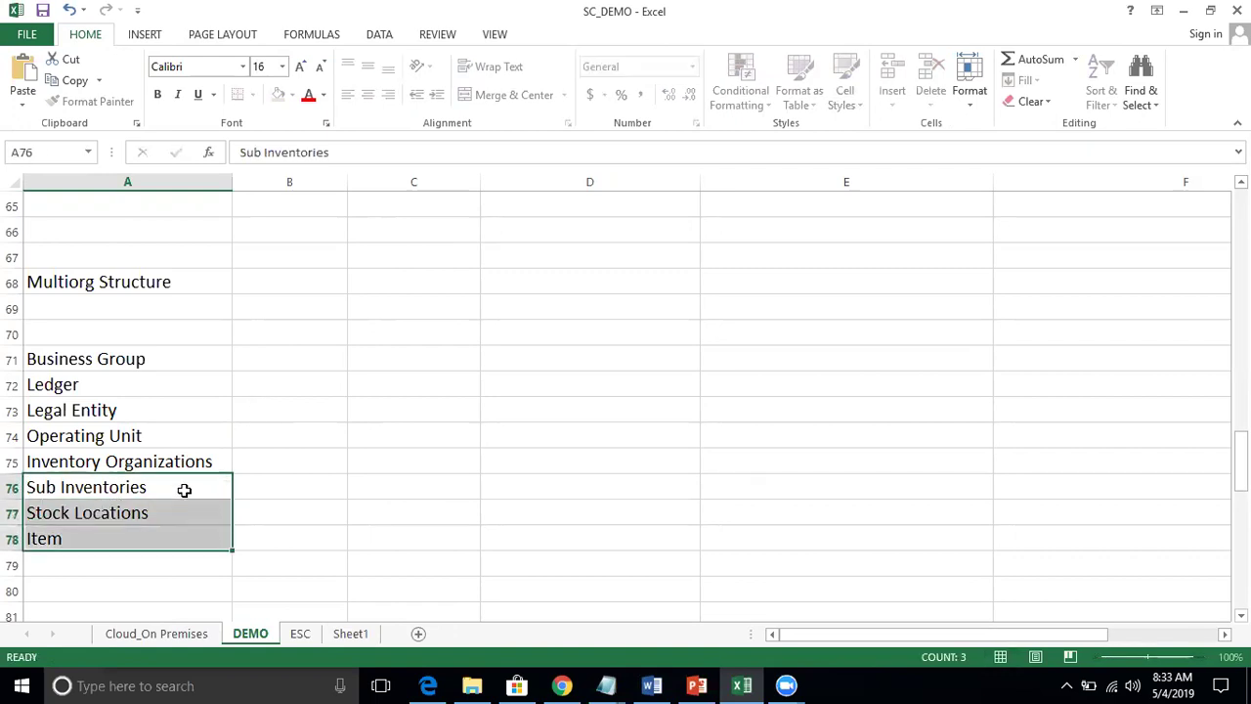
pyautogui.click(388, 95)
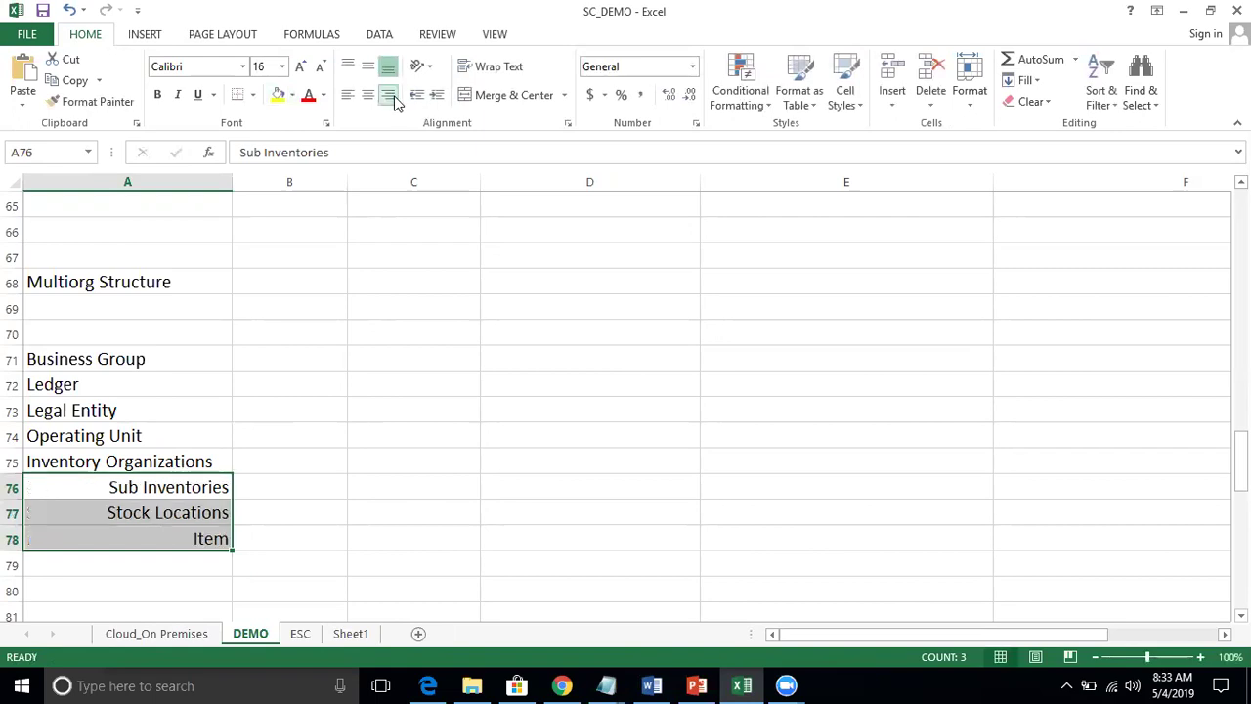
pyautogui.click(293, 281)
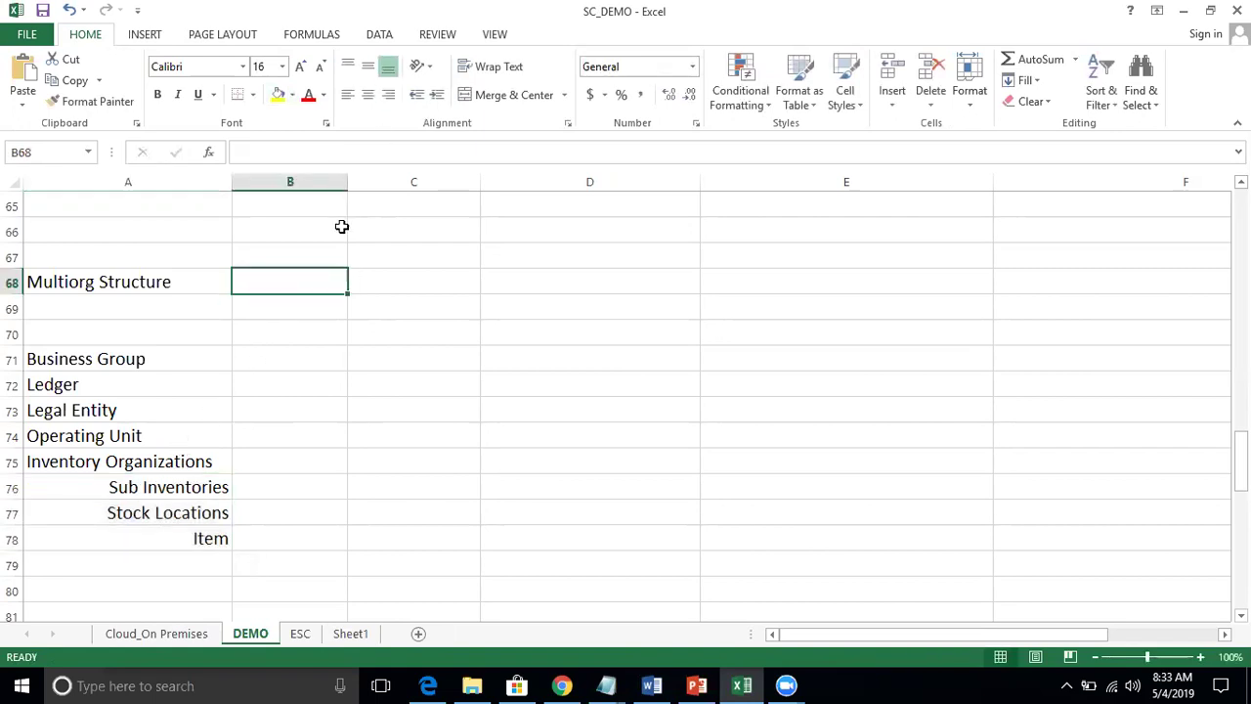
# - Enter the heading 'Enterprise Structure' in cell B68
pyautogui.write('Enterprise St')
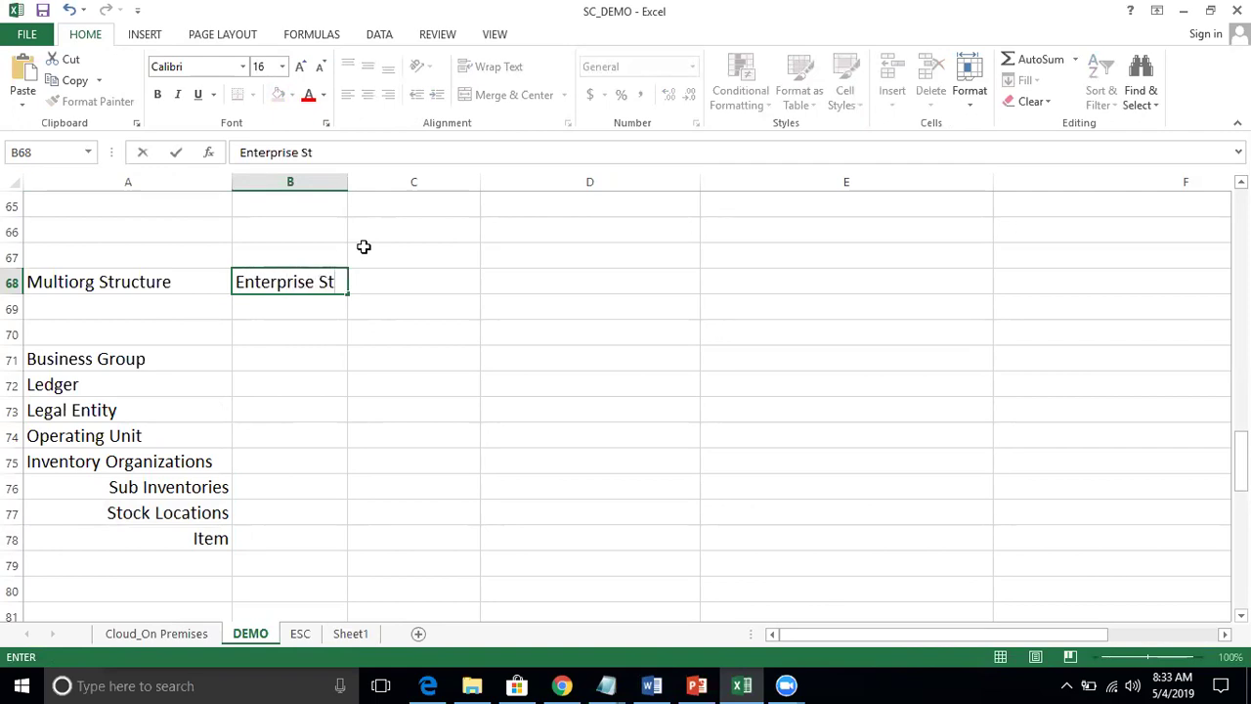
pyautogui.write('ructure')
pyautogui.press('Return')
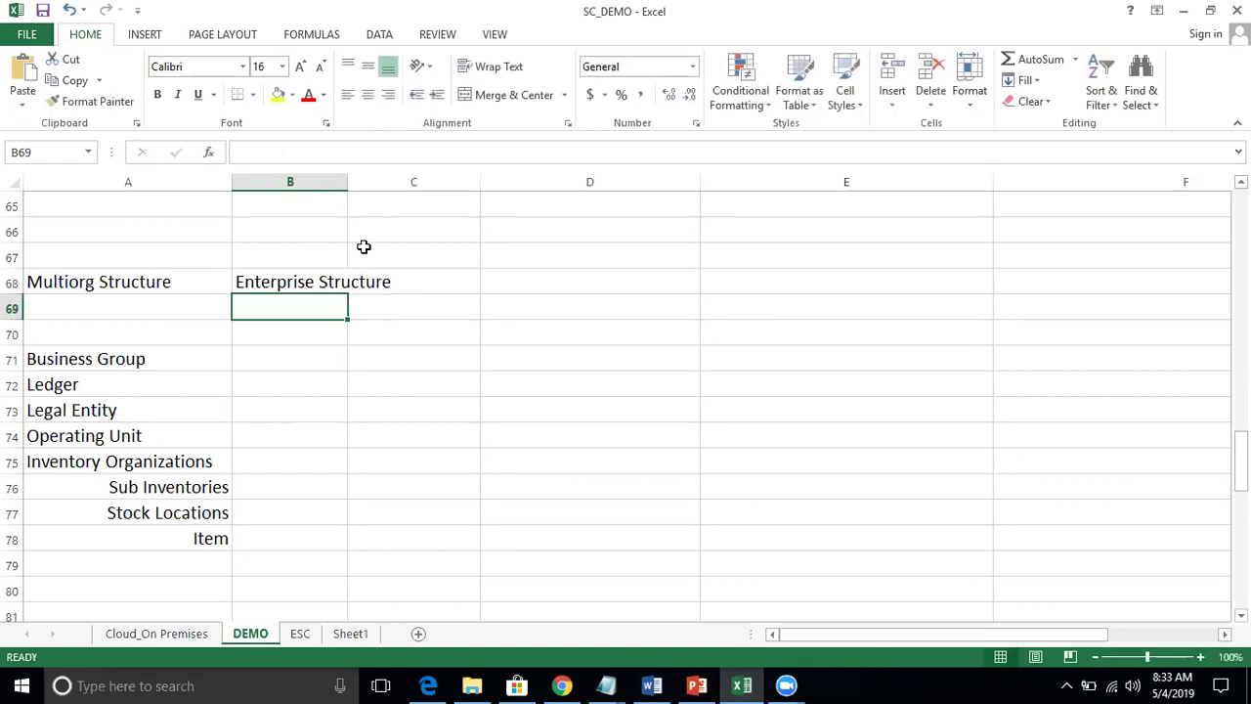
# - Enter 'Enterprise' in B69 and 'Divisions' in B70
pyautogui.write('Enterprise S')
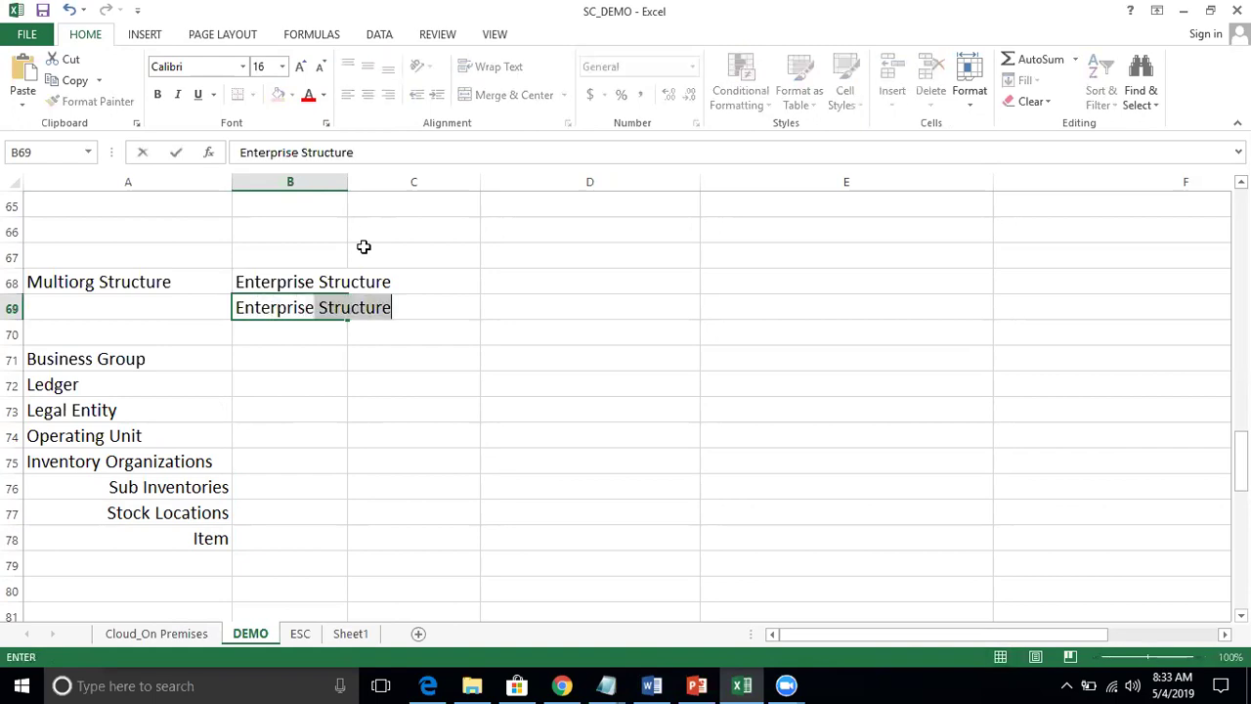
pyautogui.press('Return')
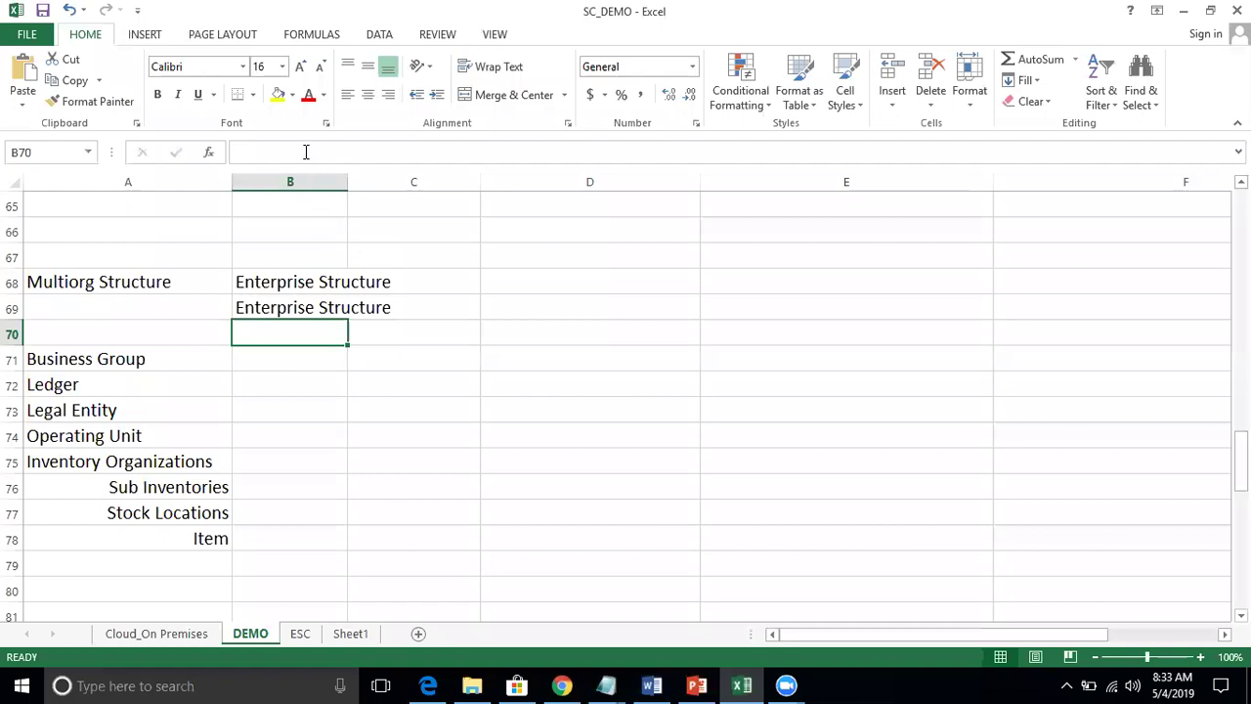
pyautogui.press('Up')
pyautogui.doubleClick(352, 152)
pyautogui.press('BackSpace')
pyautogui.click(320, 333)
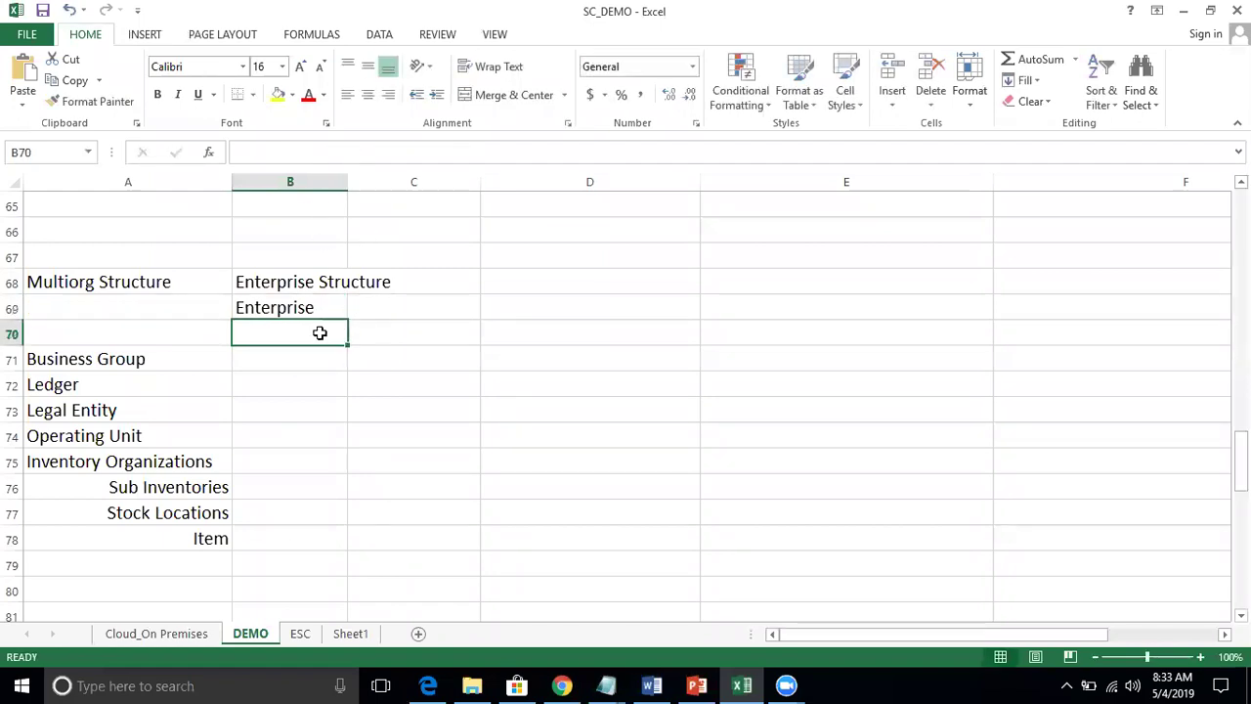
pyautogui.write('Divisions')
pyautogui.press('Return')
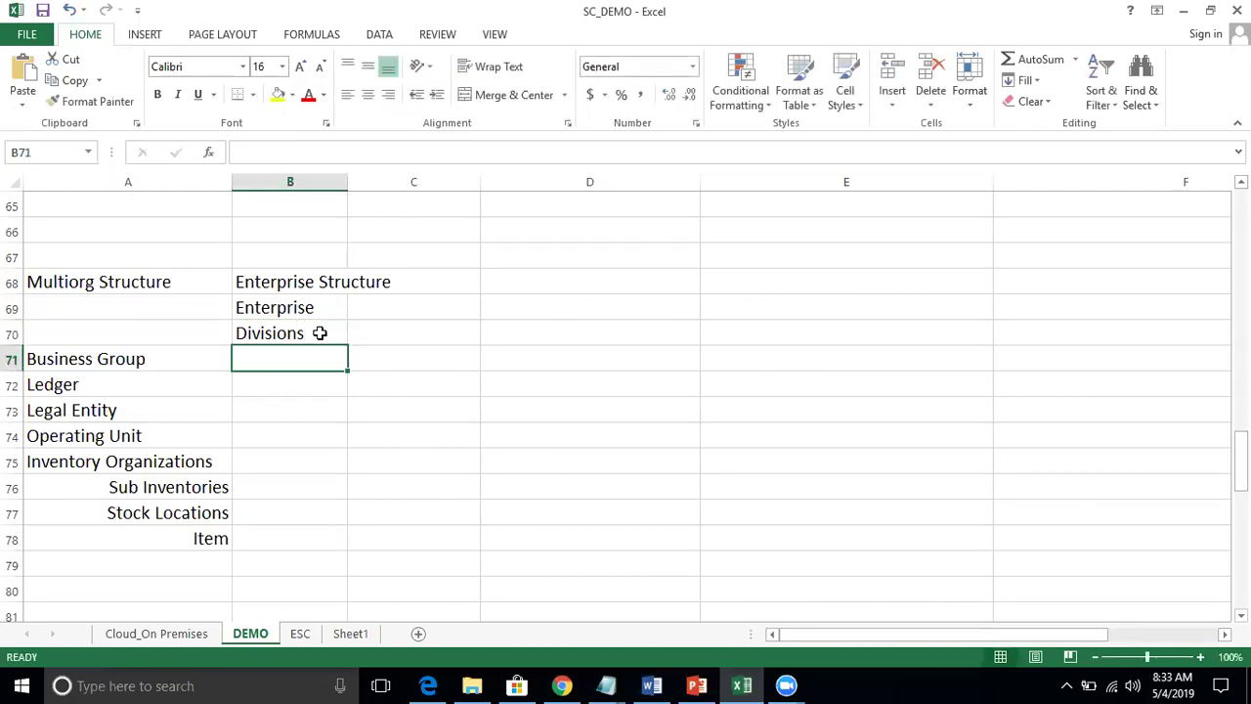
# - Fill B71:B75 with LDG, Ledger, Legal Entity, Business Unit and Inventory Organization
pyautogui.write('LDG')
pyautogui.press('Return')
pyautogui.write('Ledger')
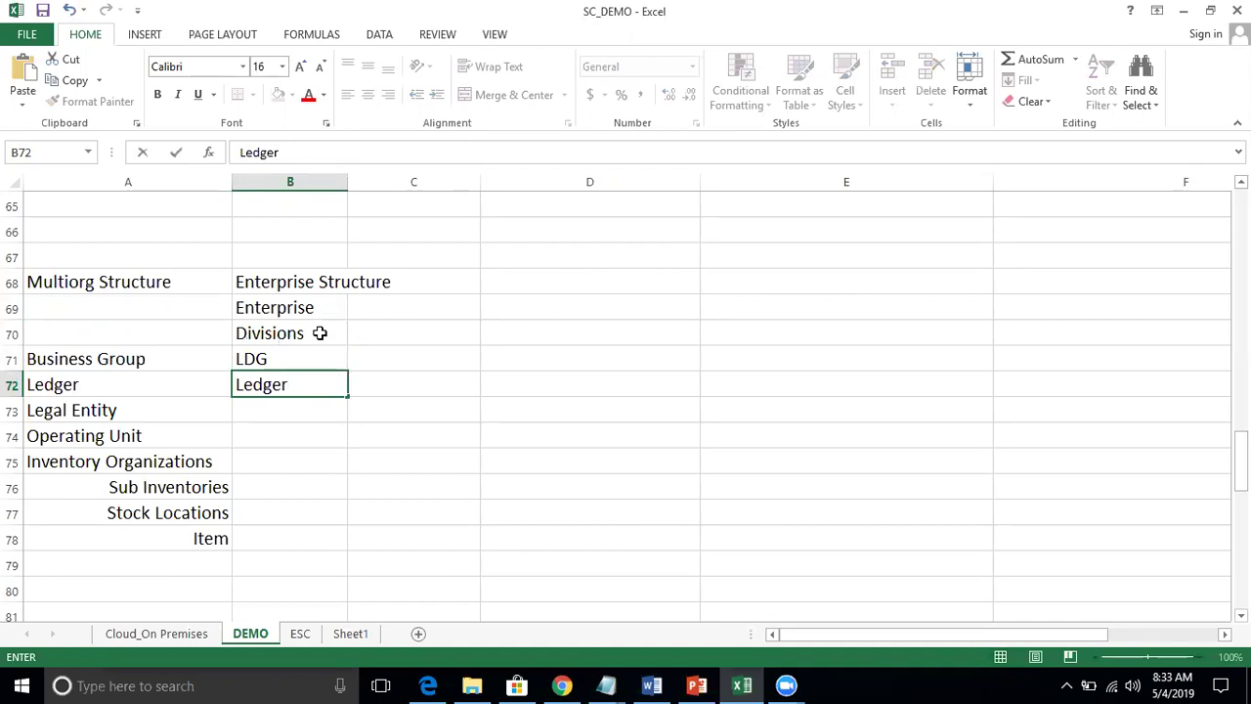
pyautogui.press('Return')
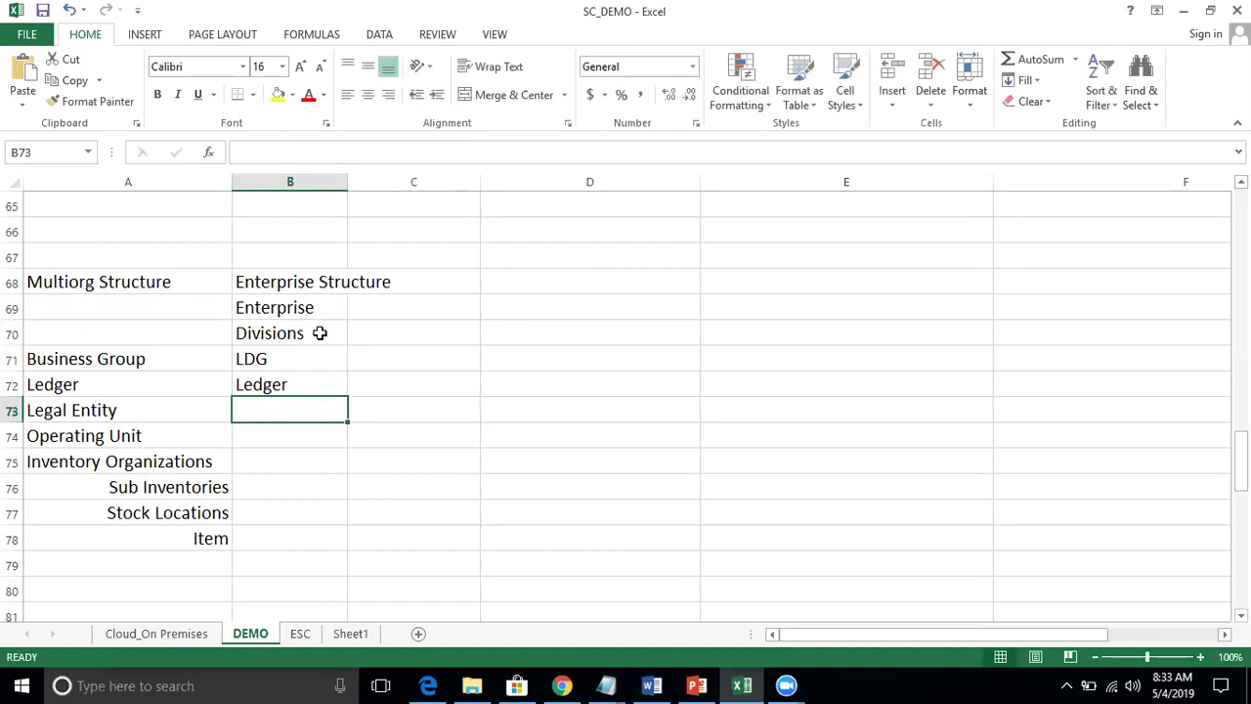
pyautogui.write('Legal ')
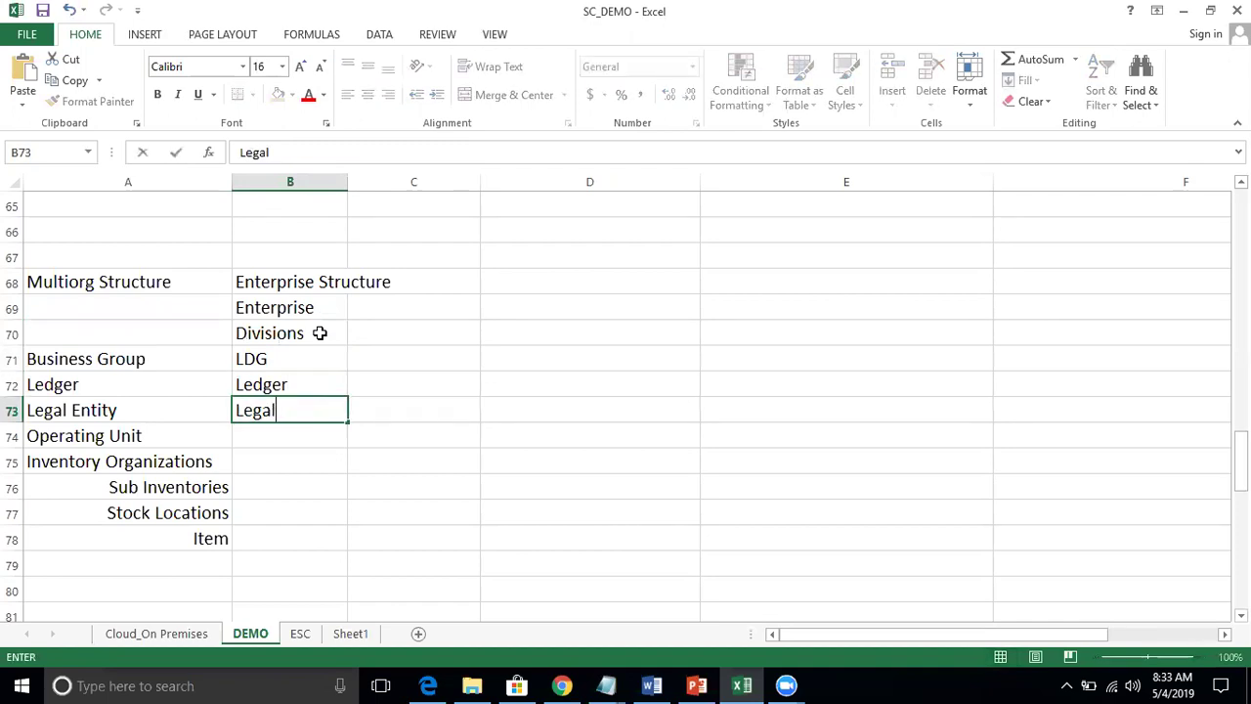
pyautogui.write('Entity')
pyautogui.press('Return')
pyautogui.write('Busi')
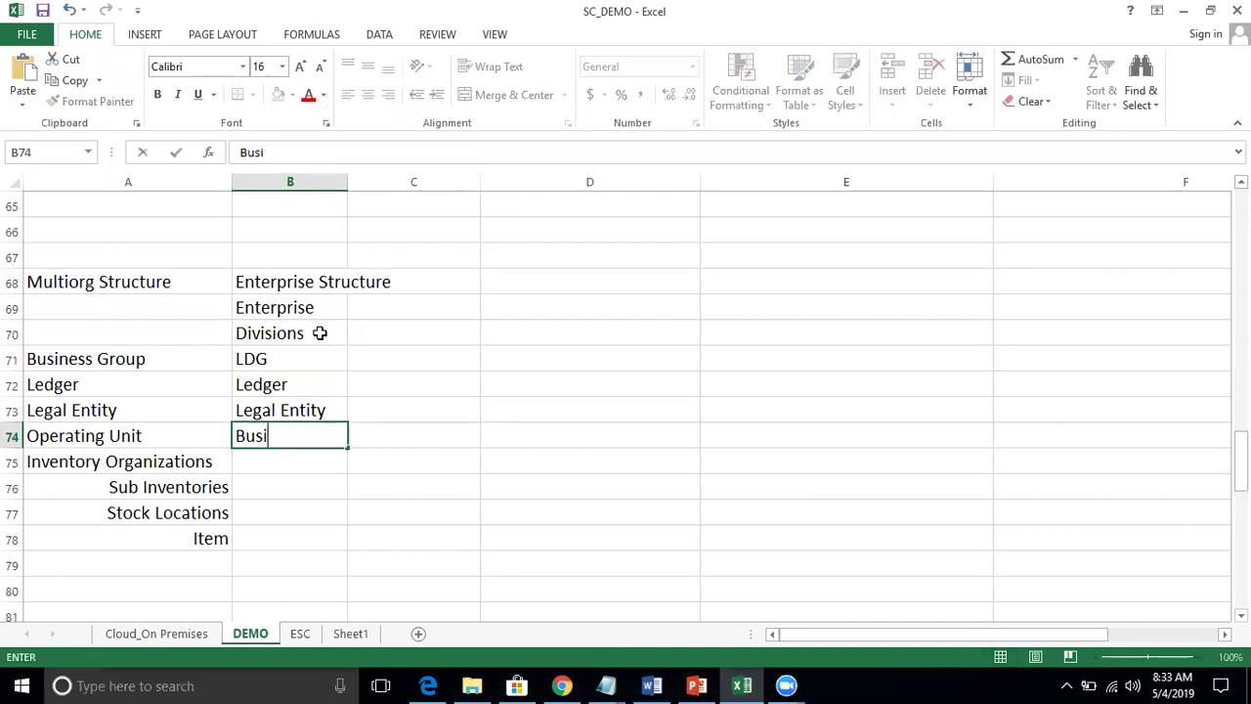
pyautogui.write('ness Unit')
pyautogui.press('Return')
pyautogui.write('Inventory ')
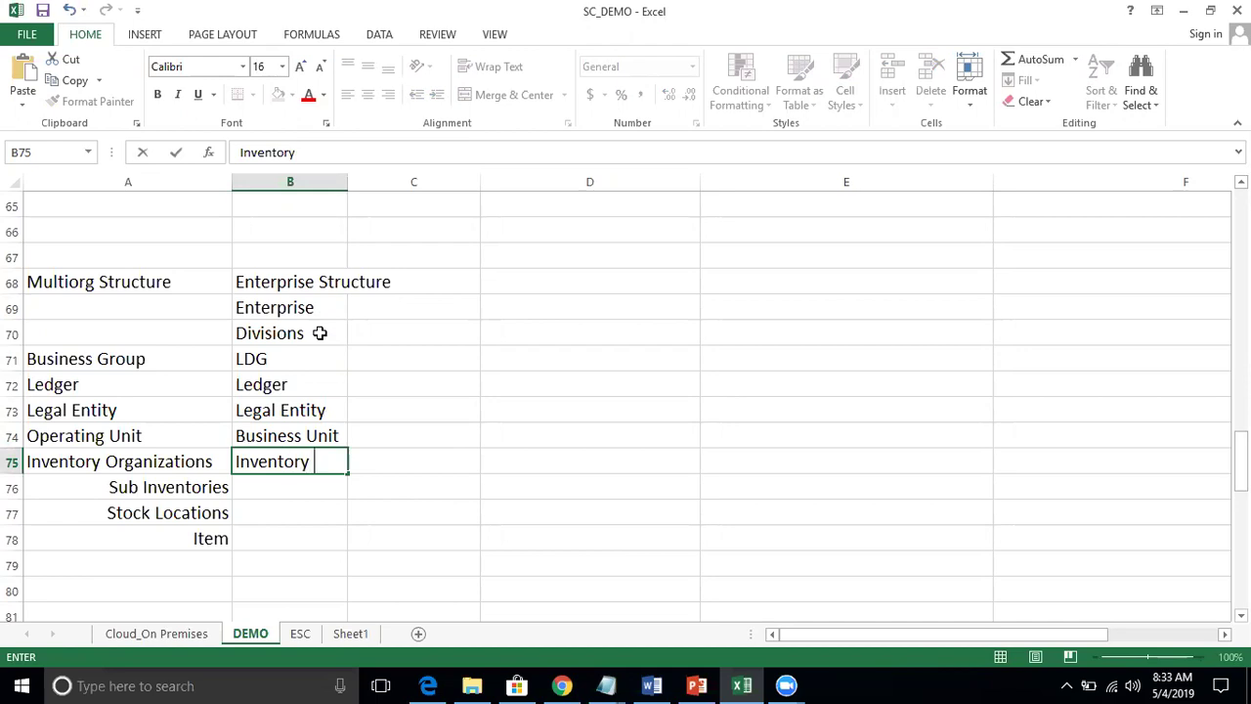
pyautogui.write('Organization')
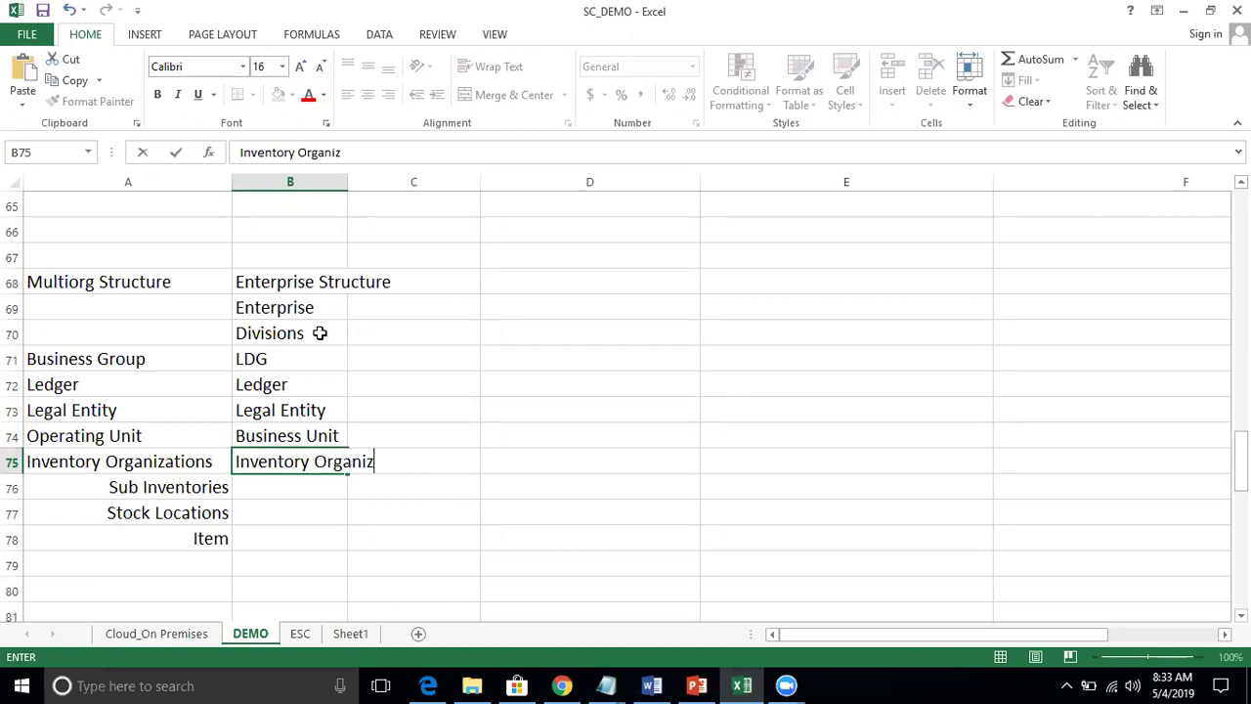
# - Copy Sub Inventories, Stock Locations and Item into B76:B78 and widen column B to fit
pyautogui.moveTo(190, 487); pyautogui.dragTo(194, 536)
pyautogui.hotkey('ctrl', 'c')
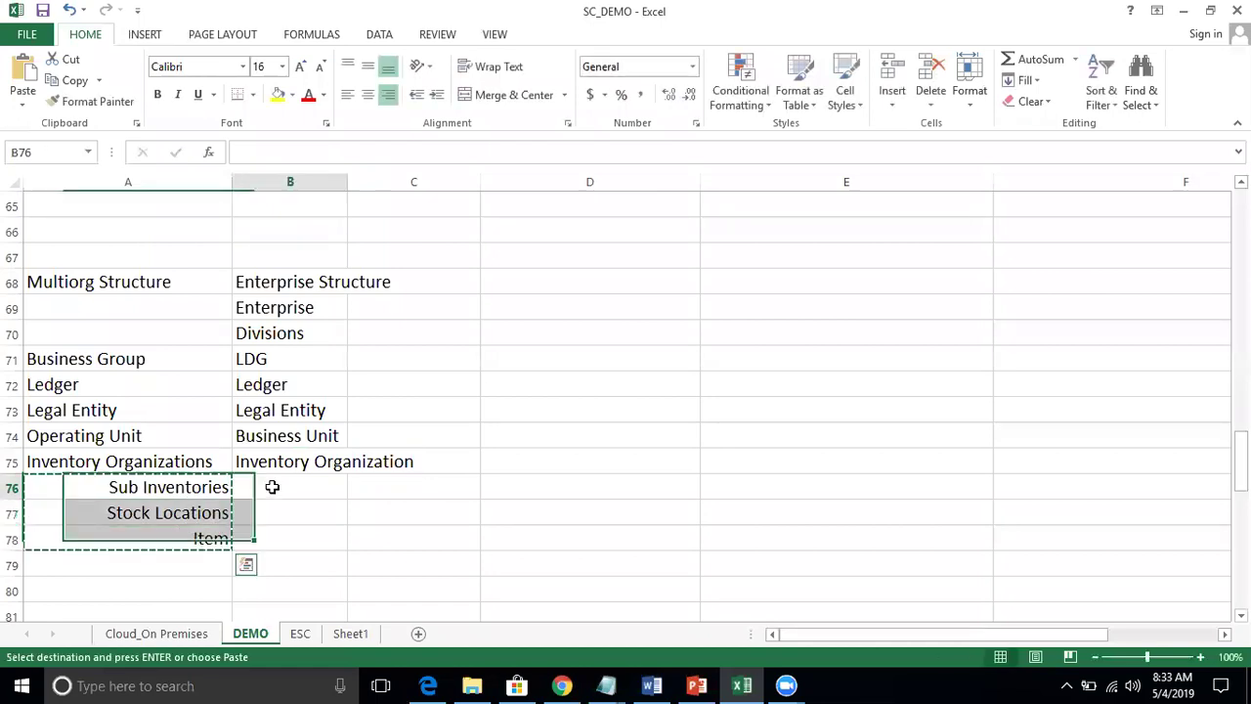
pyautogui.click(274, 487)
pyautogui.hotkey('ctrl', 'v')
pyautogui.press('Escape')
pyautogui.click(441, 494)
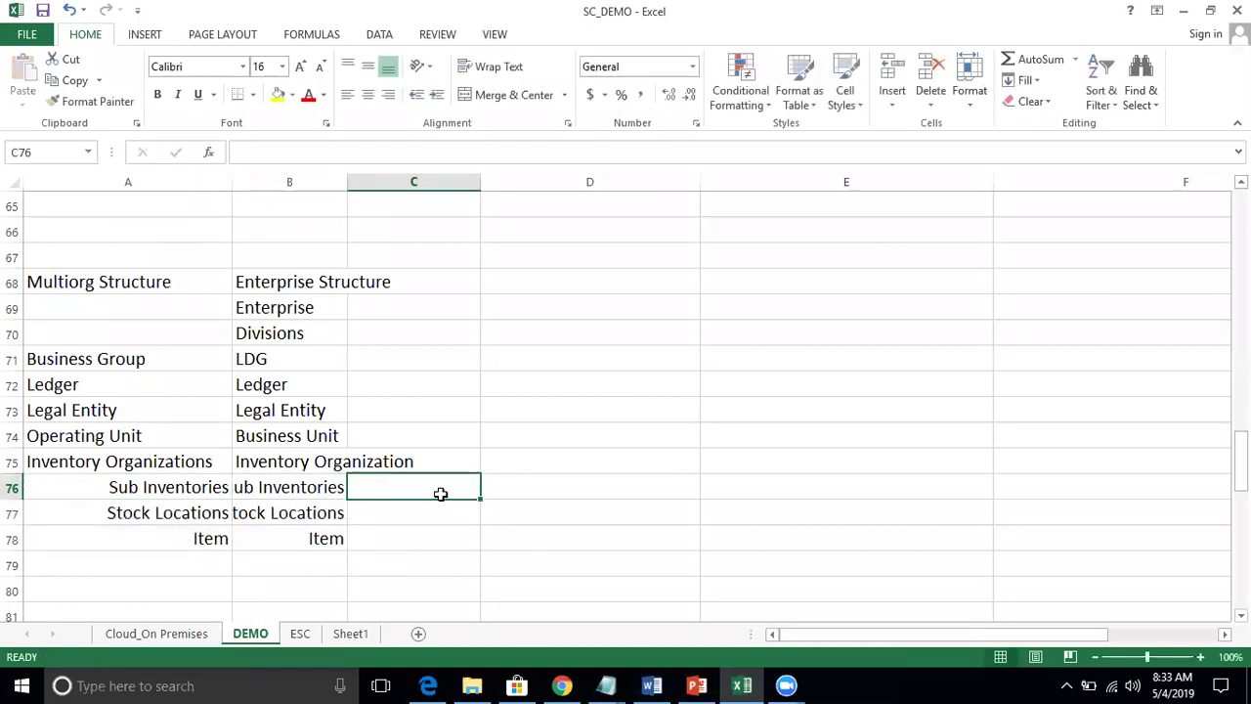
pyautogui.moveTo(347, 184); pyautogui.dragTo(494, 185)
pyautogui.click(326, 486)
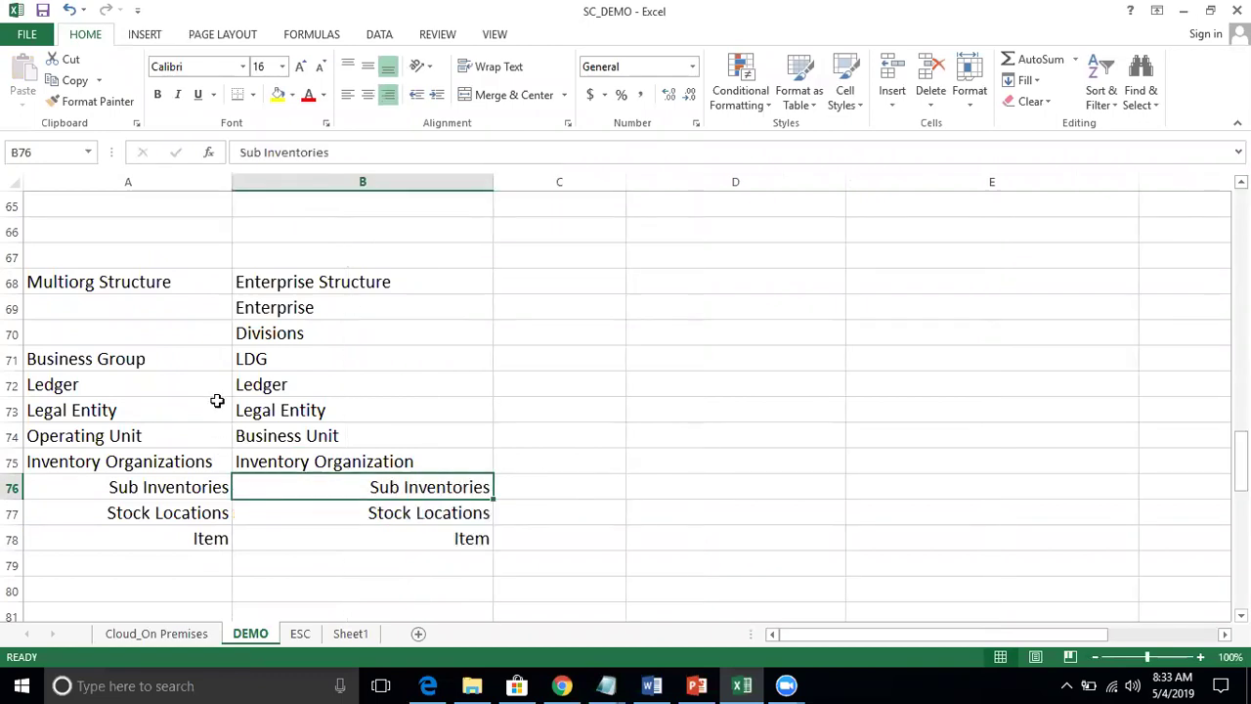
# - Fill the Multiorg Structure header A68 yellow and the Enterprise Structure header B68 blue
pyautogui.click(176, 282)
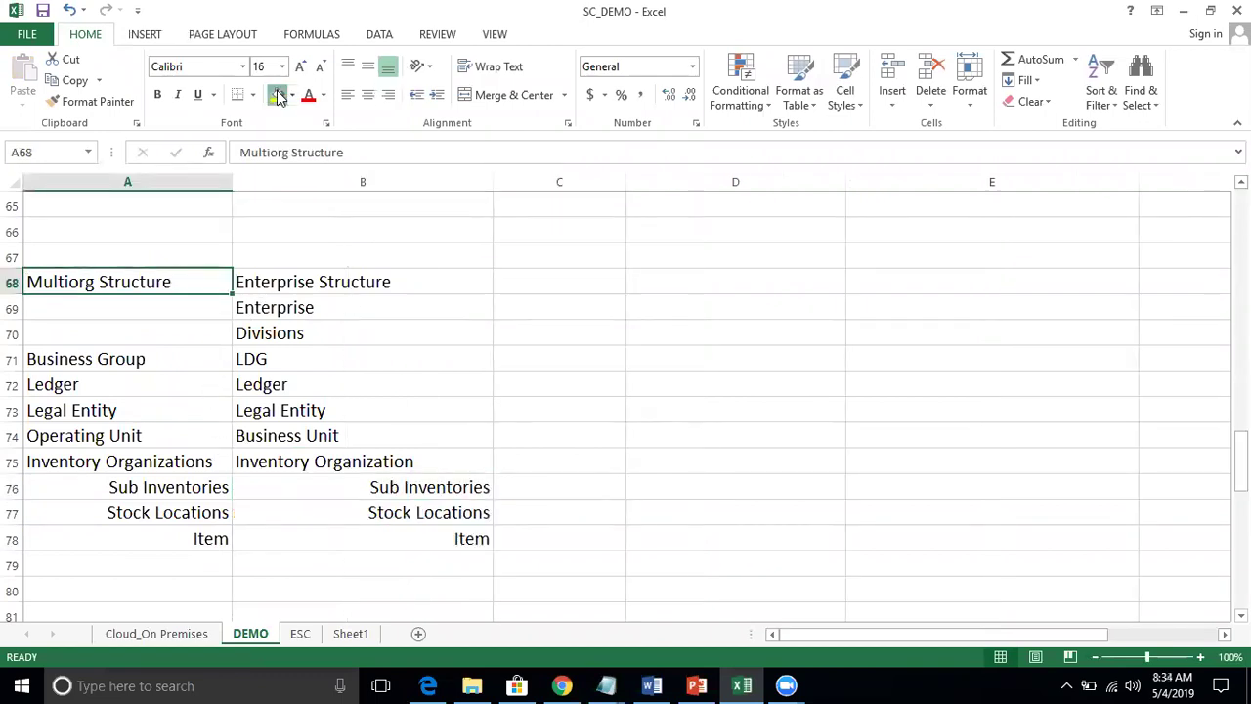
pyautogui.click(278, 95)
pyautogui.click(299, 284)
pyautogui.click(291, 94)
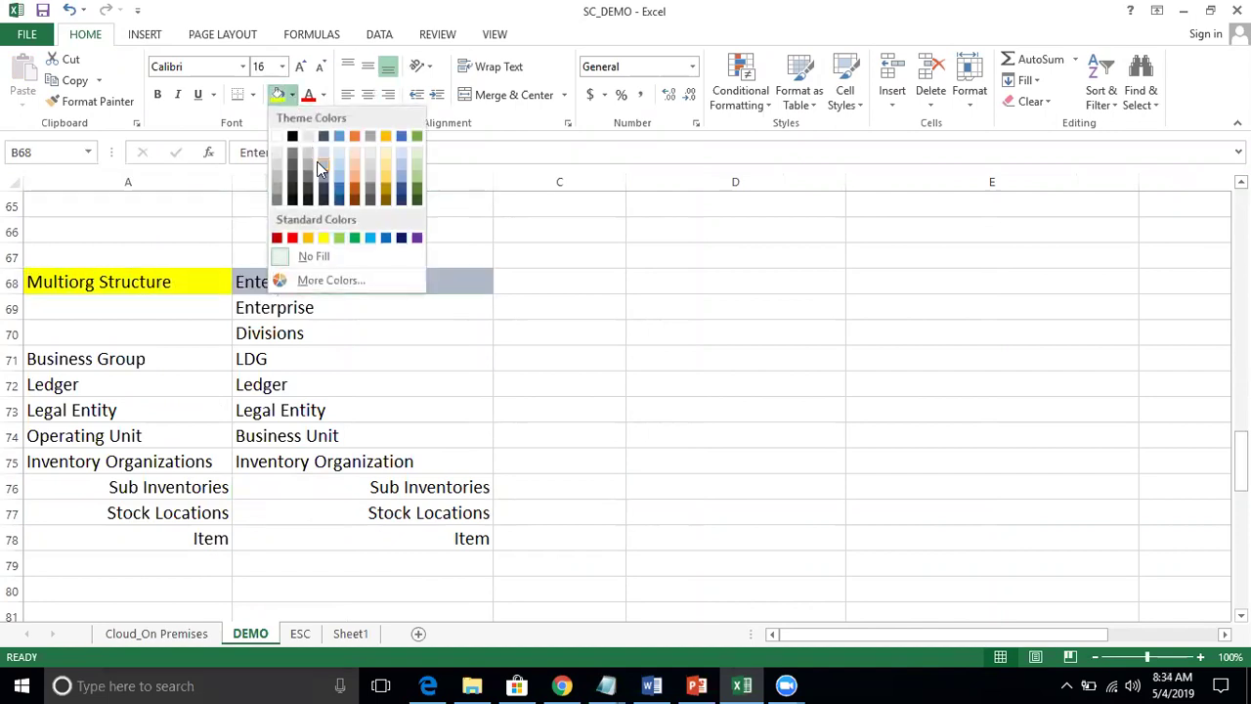
pyautogui.click(337, 138)
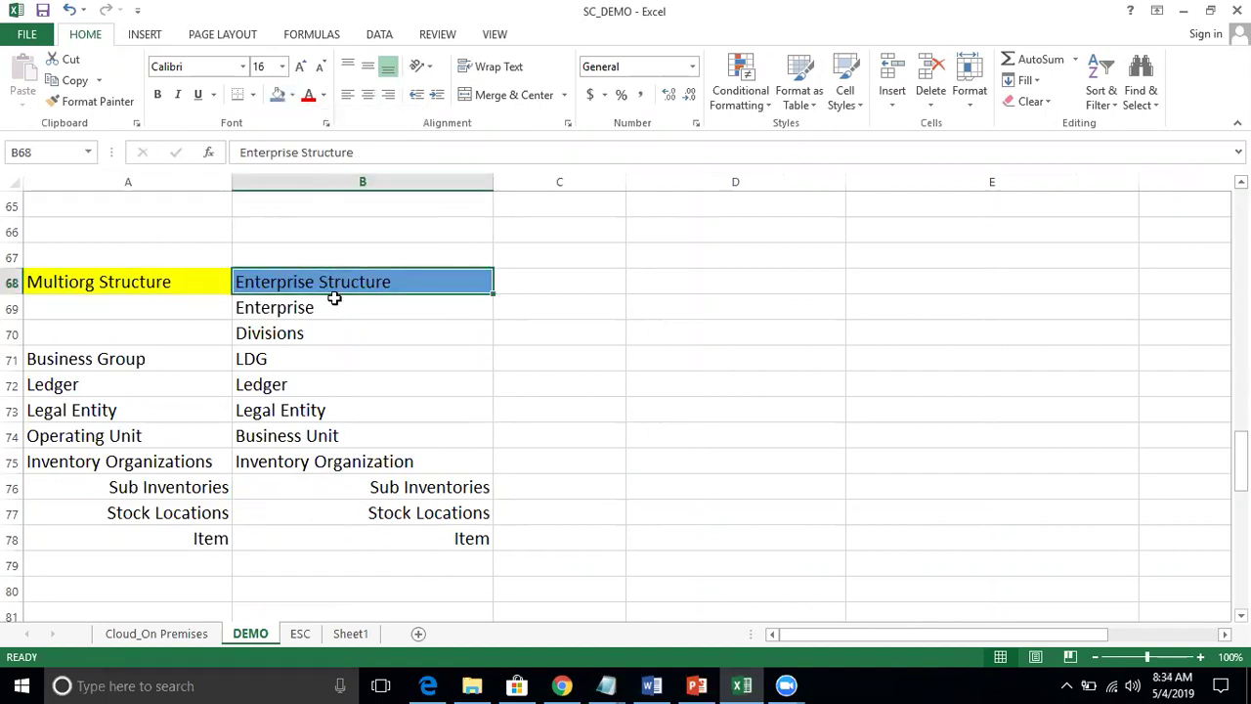
pyautogui.click(159, 253)
pyautogui.click(299, 286)
pyautogui.moveTo(299, 307); pyautogui.dragTo(294, 328)
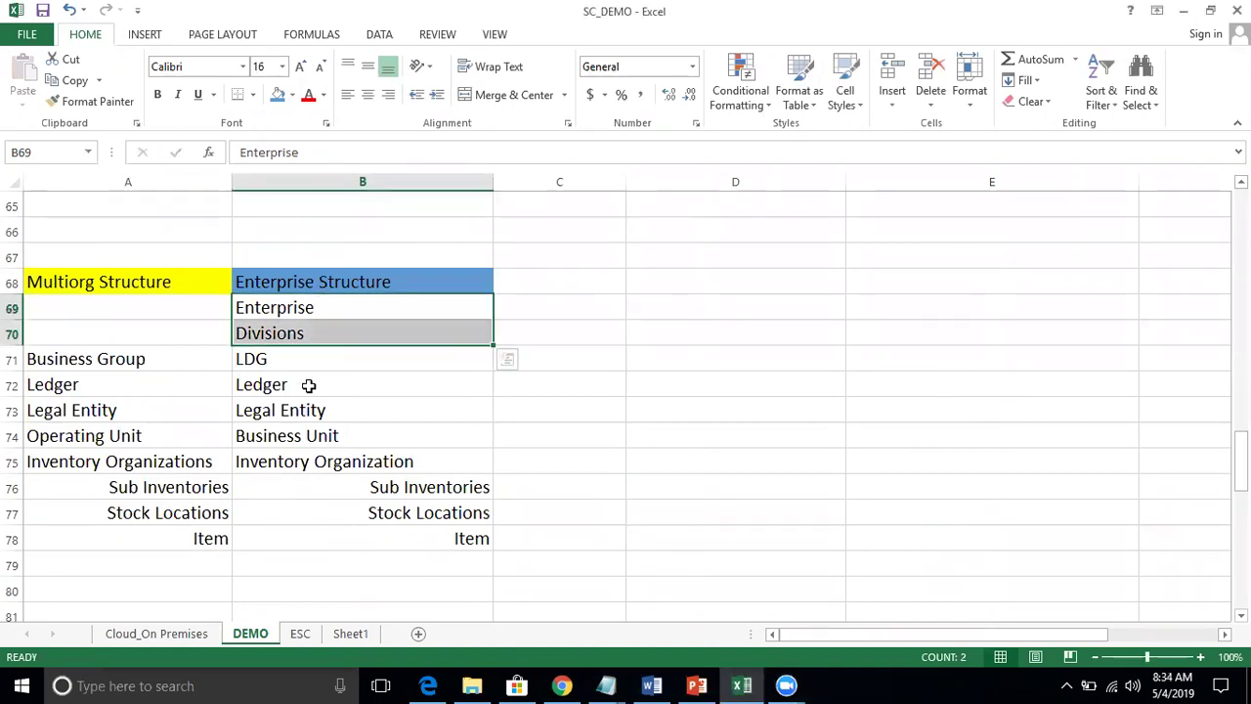
pyautogui.click(284, 360)
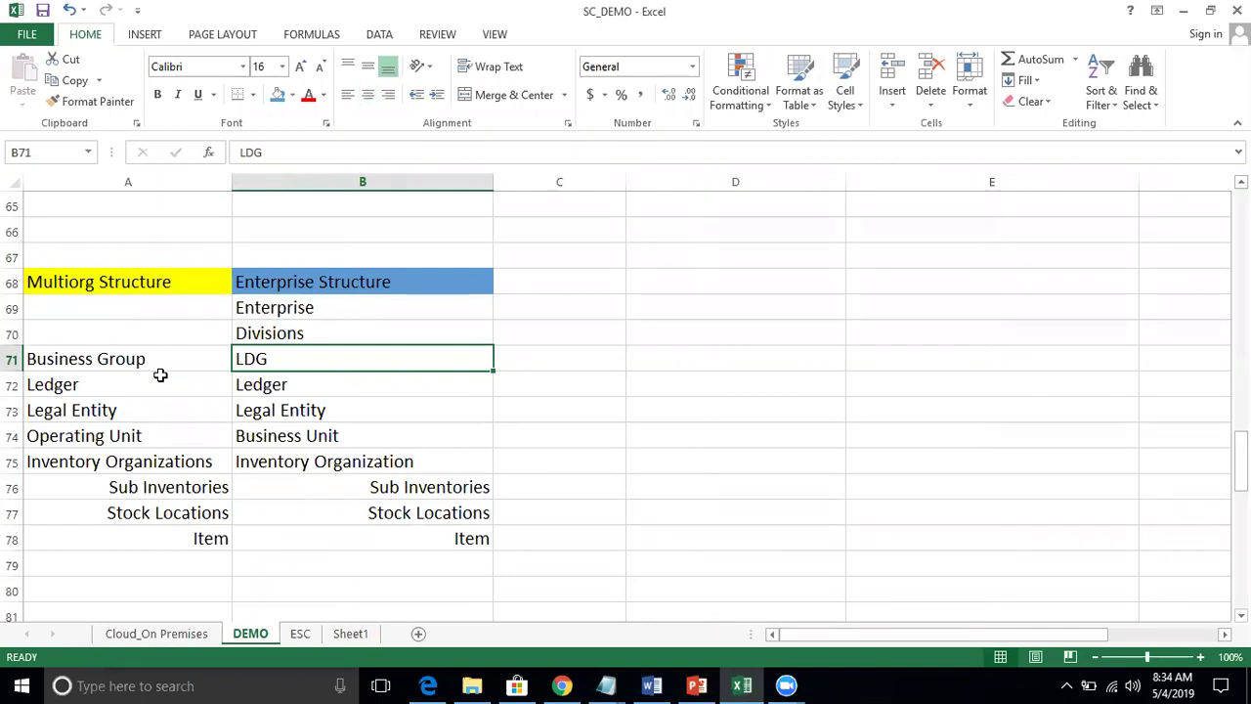
pyautogui.click(313, 388)
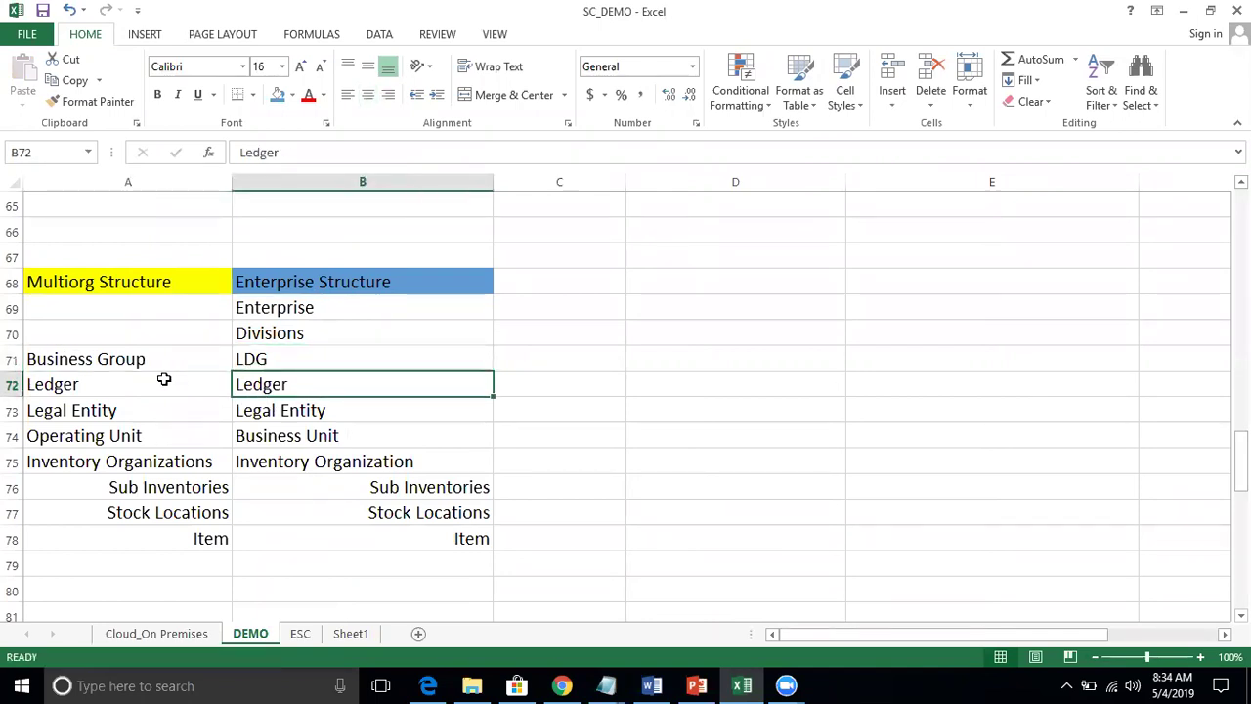
pyautogui.click(215, 389)
pyautogui.moveTo(231, 384); pyautogui.dragTo(239, 375)
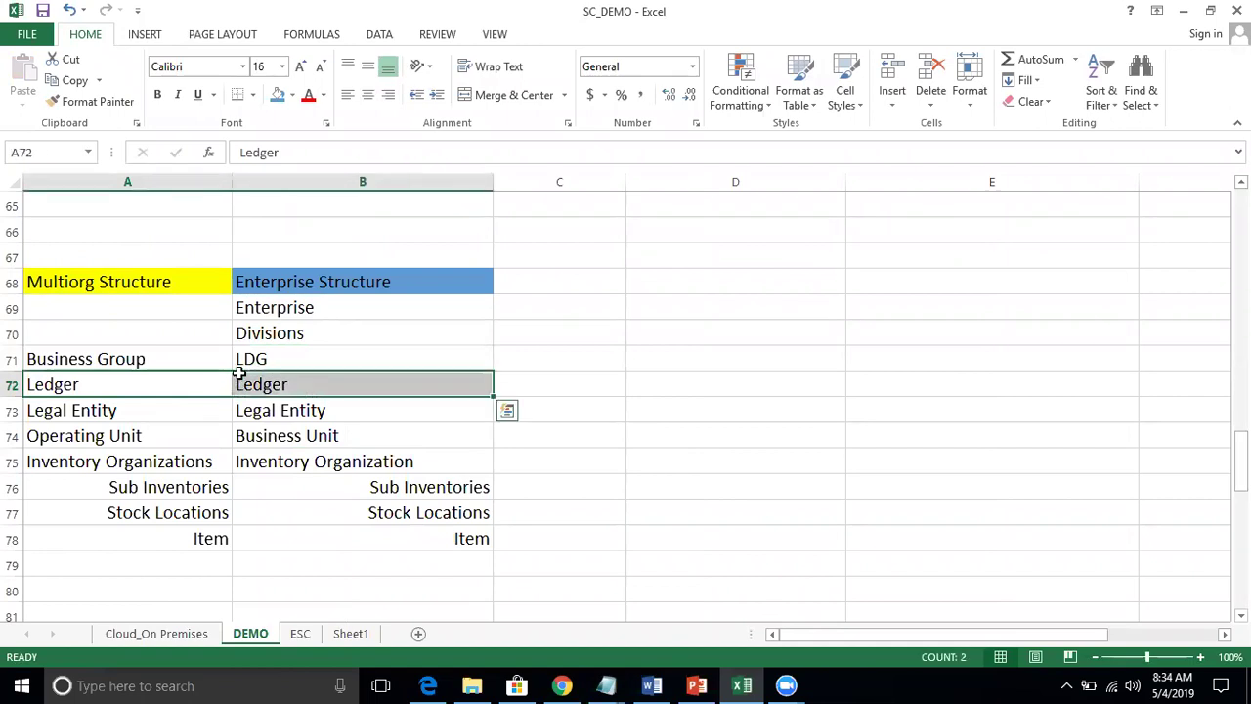
pyautogui.click(283, 411)
pyautogui.click(208, 415)
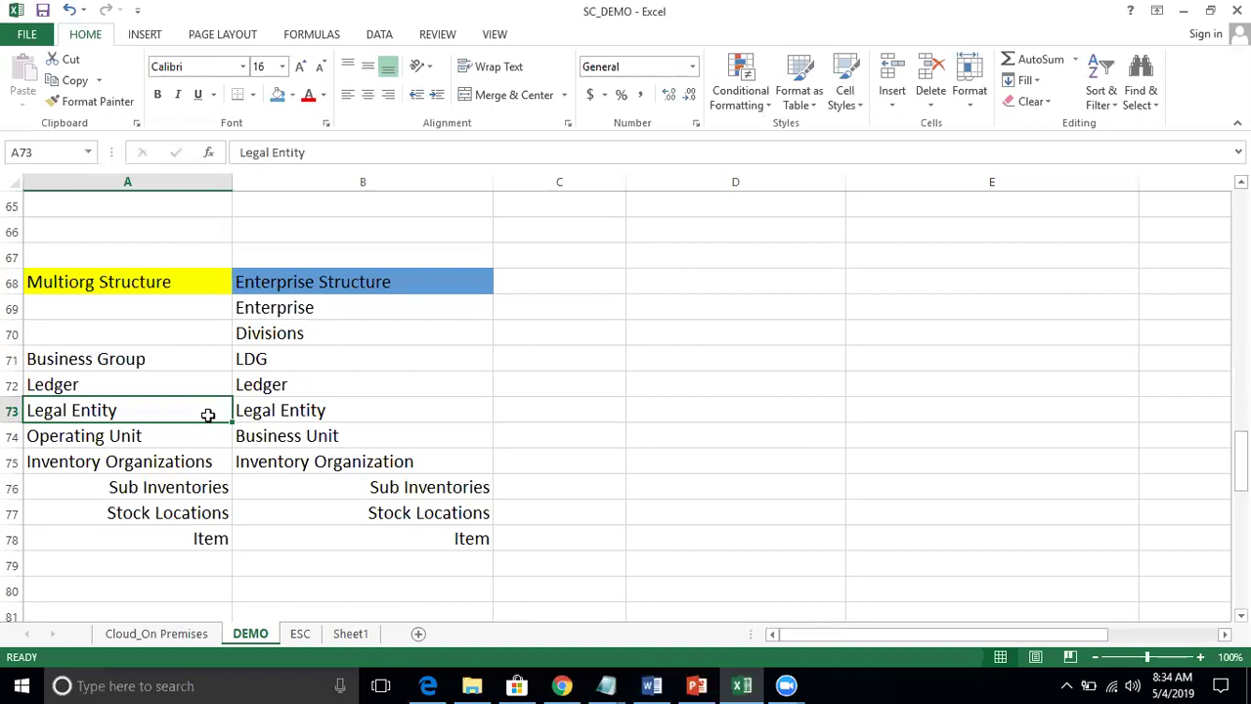
pyautogui.click(301, 436)
pyautogui.click(153, 436)
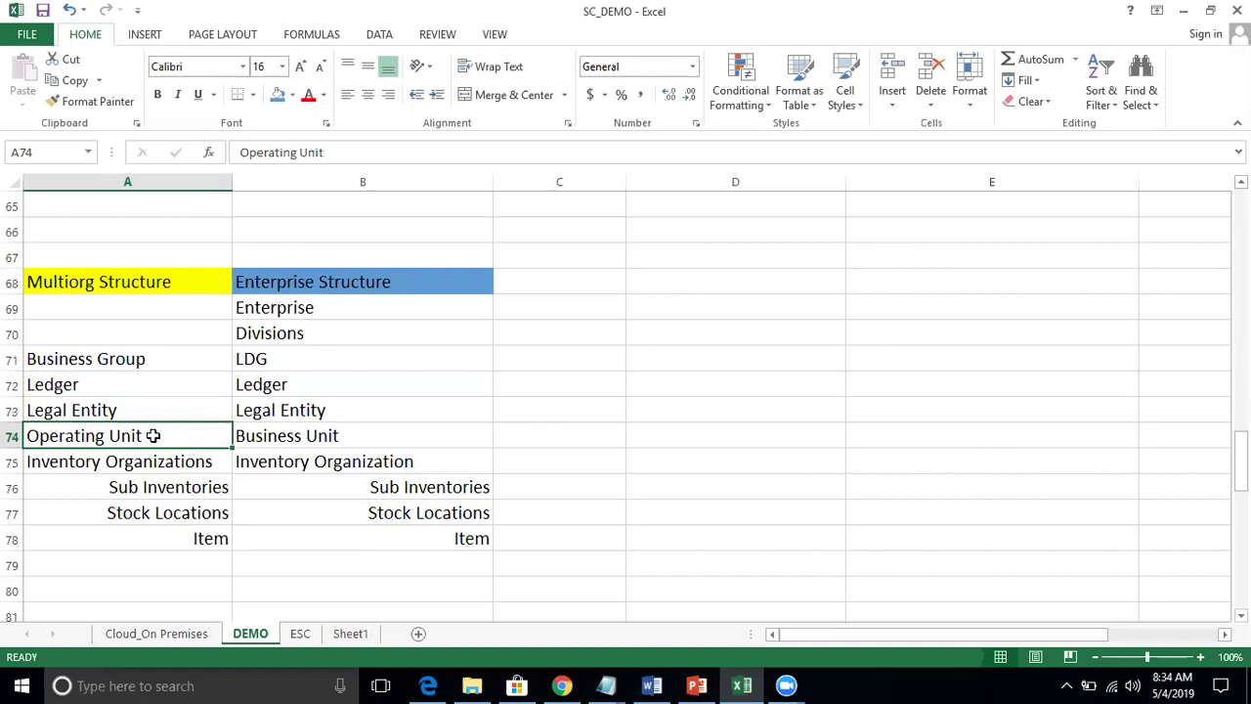
pyautogui.click(371, 437)
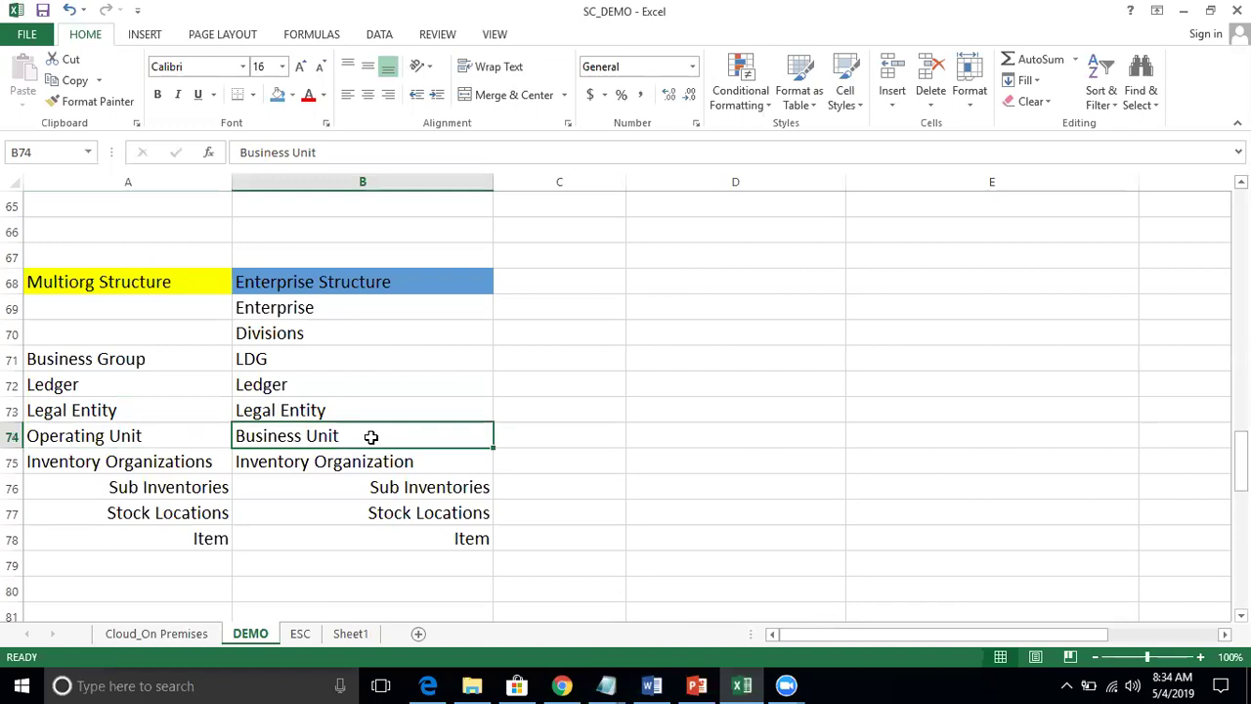
pyautogui.click(190, 455)
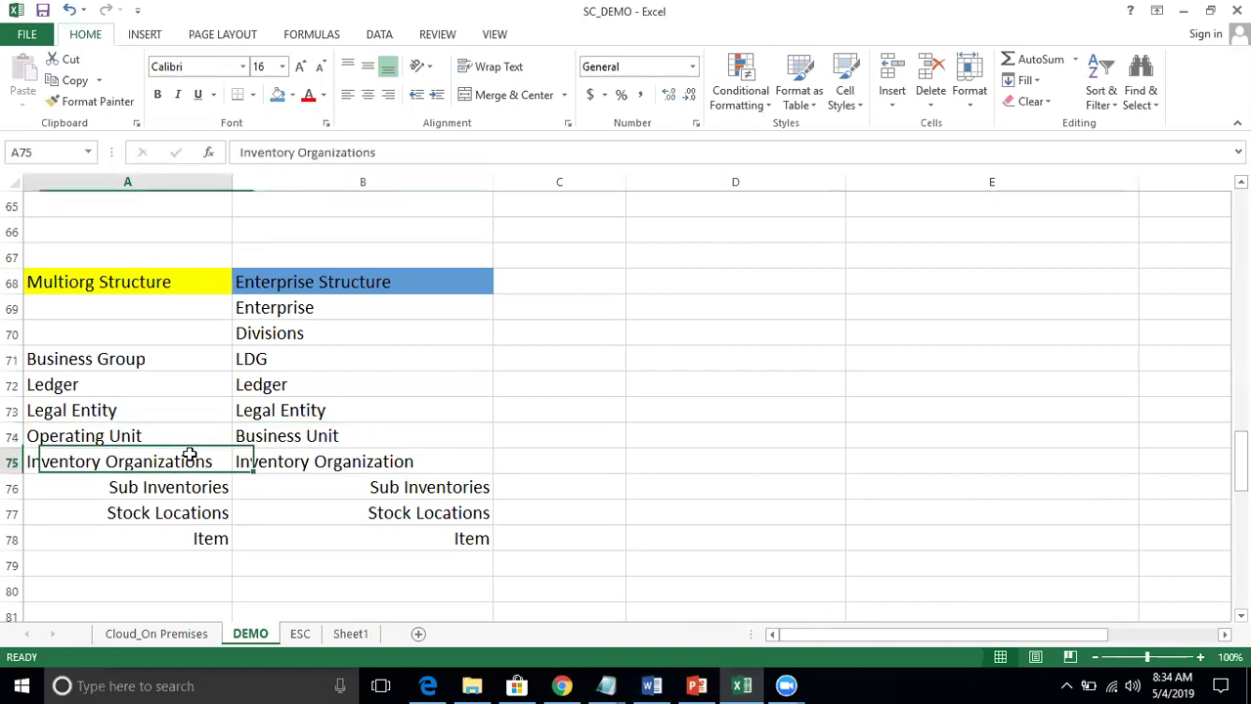
pyautogui.click(192, 481)
pyautogui.moveTo(254, 463); pyautogui.dragTo(291, 480)
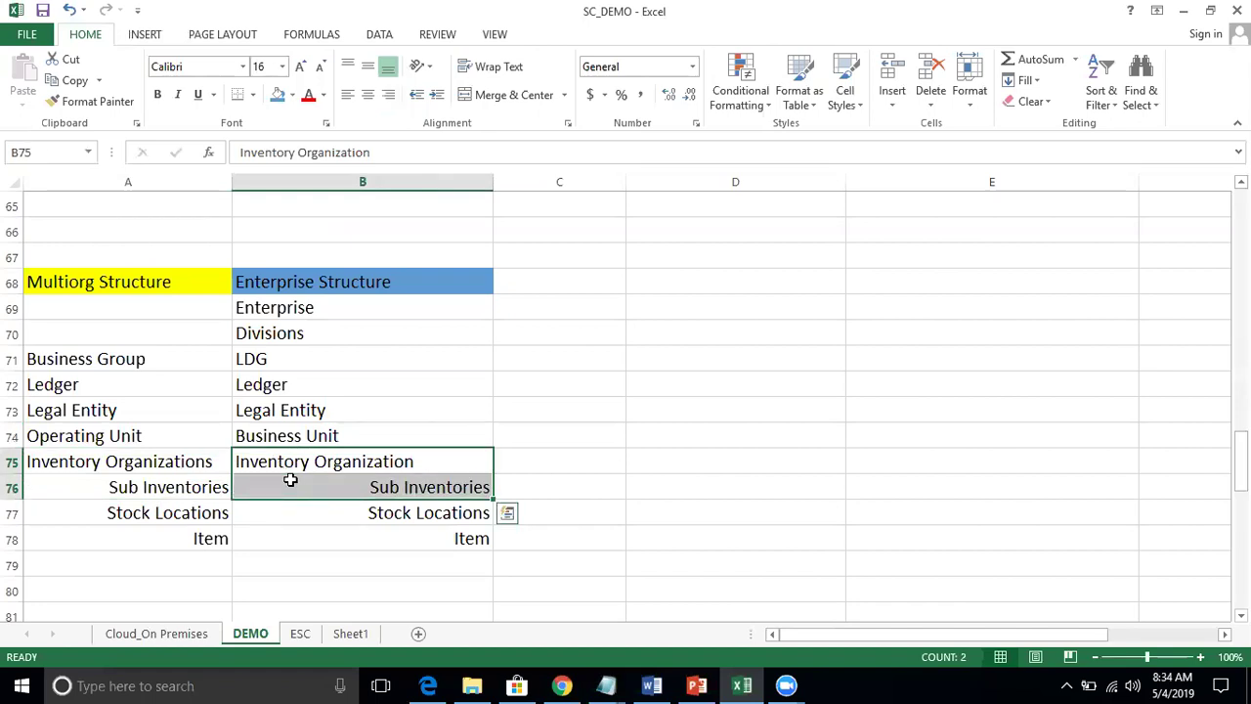
pyautogui.moveTo(338, 311); pyautogui.dragTo(376, 543)
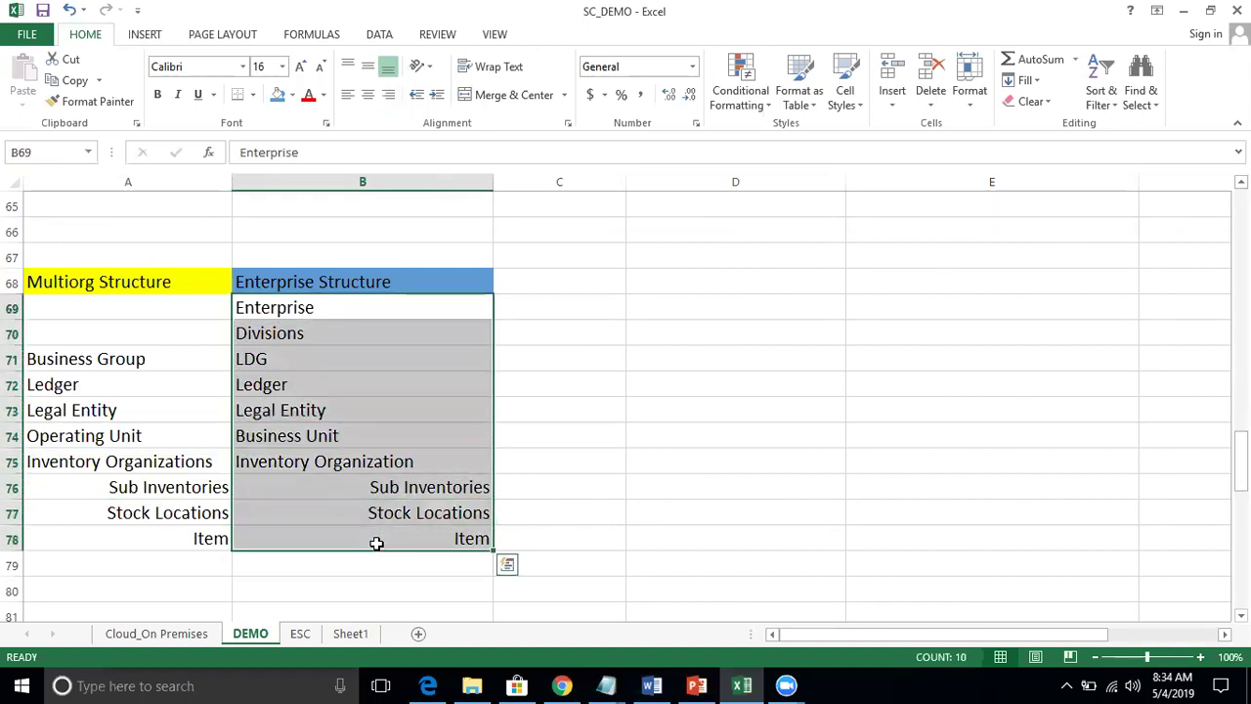
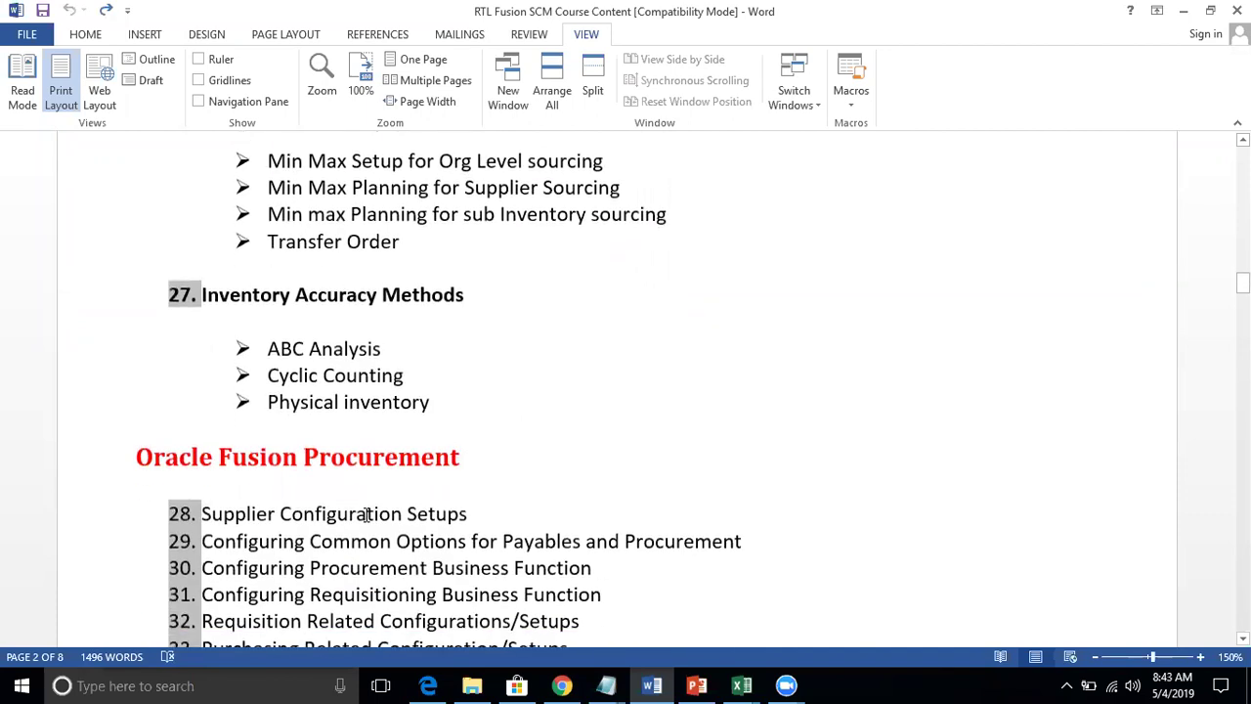
# - Scroll through outline items 28–52 in Word, then switch to Oracle Fusion in Chrome
pyautogui.scroll(-2, 368, 515)
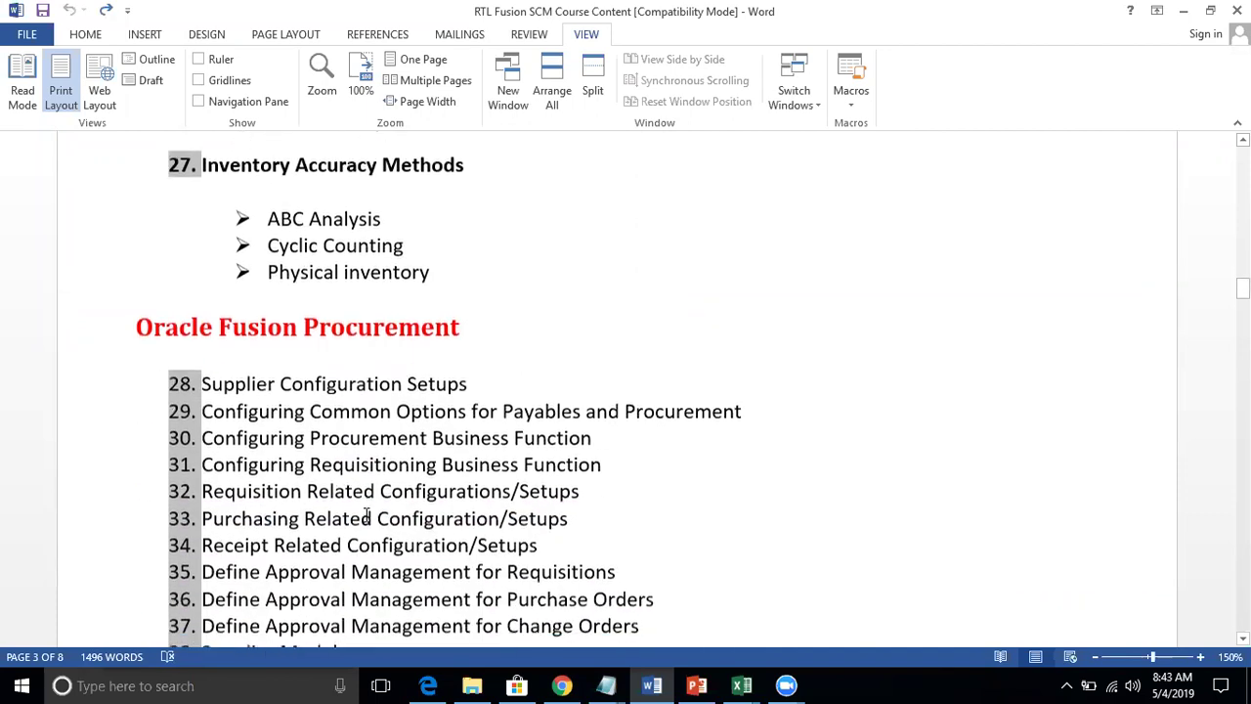
pyautogui.click(400, 325)
pyautogui.scroll(-4, 391, 439)
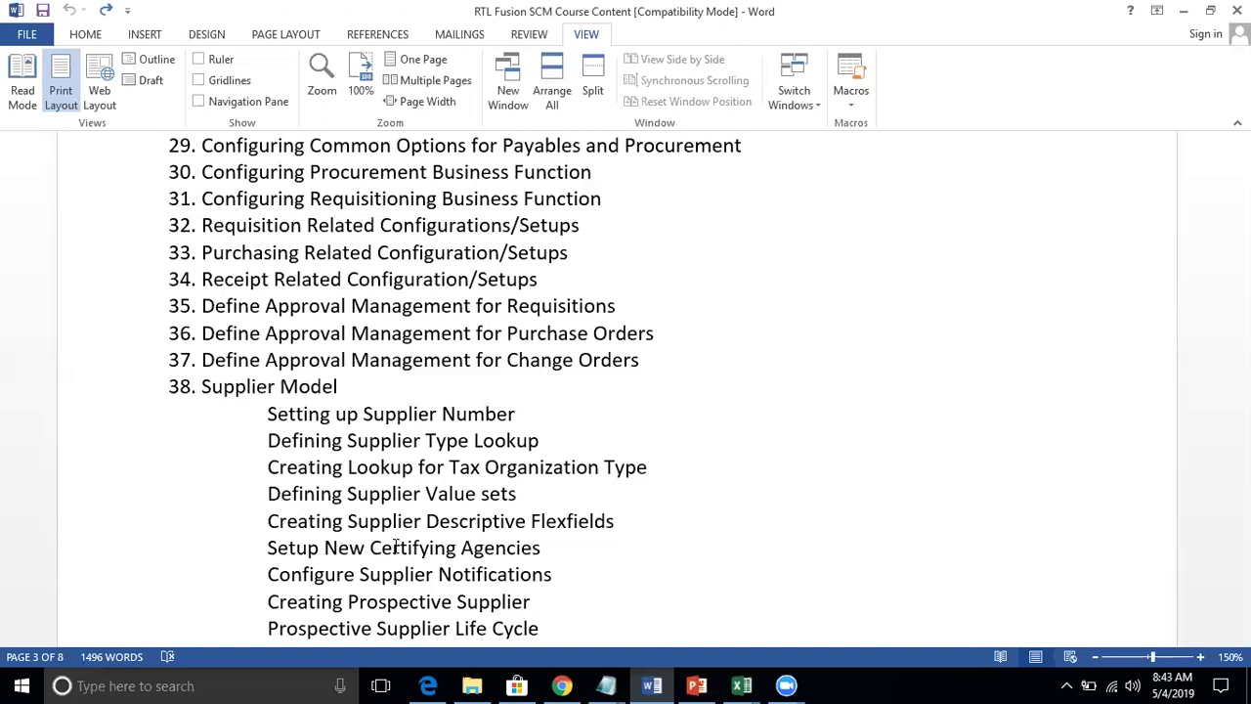
pyautogui.scroll(-6, 520, 545)
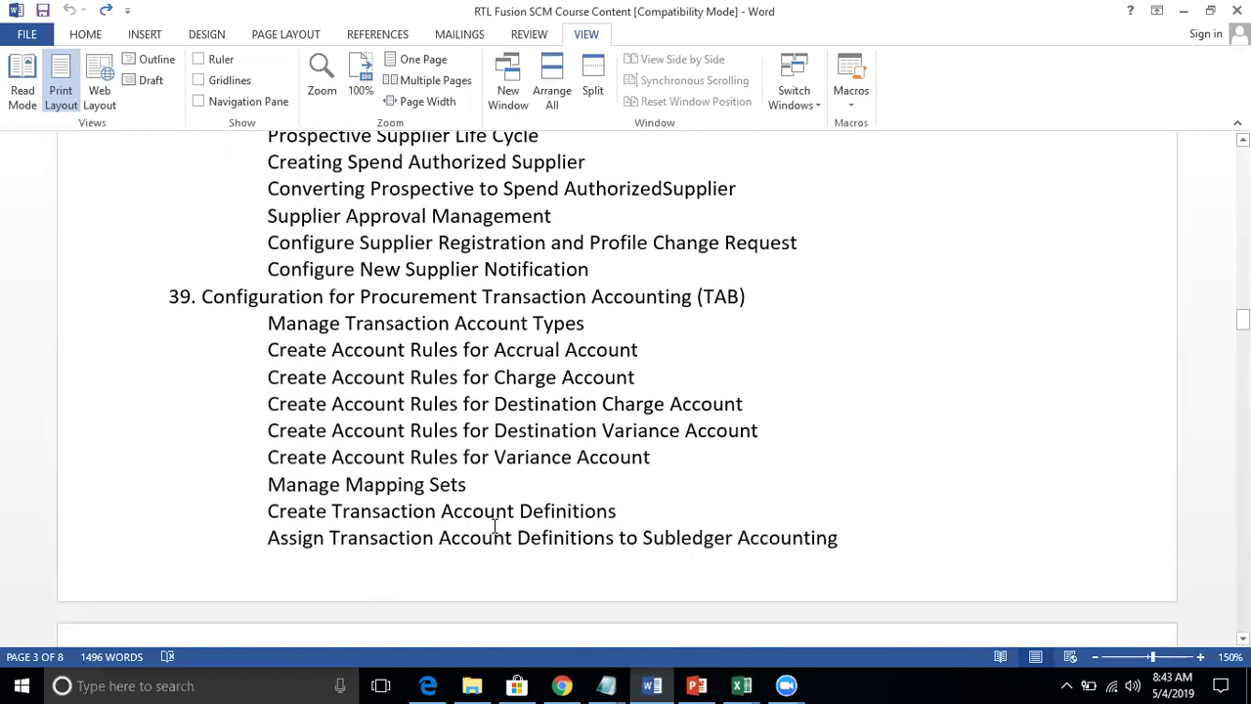
pyautogui.scroll(-1, 494, 526)
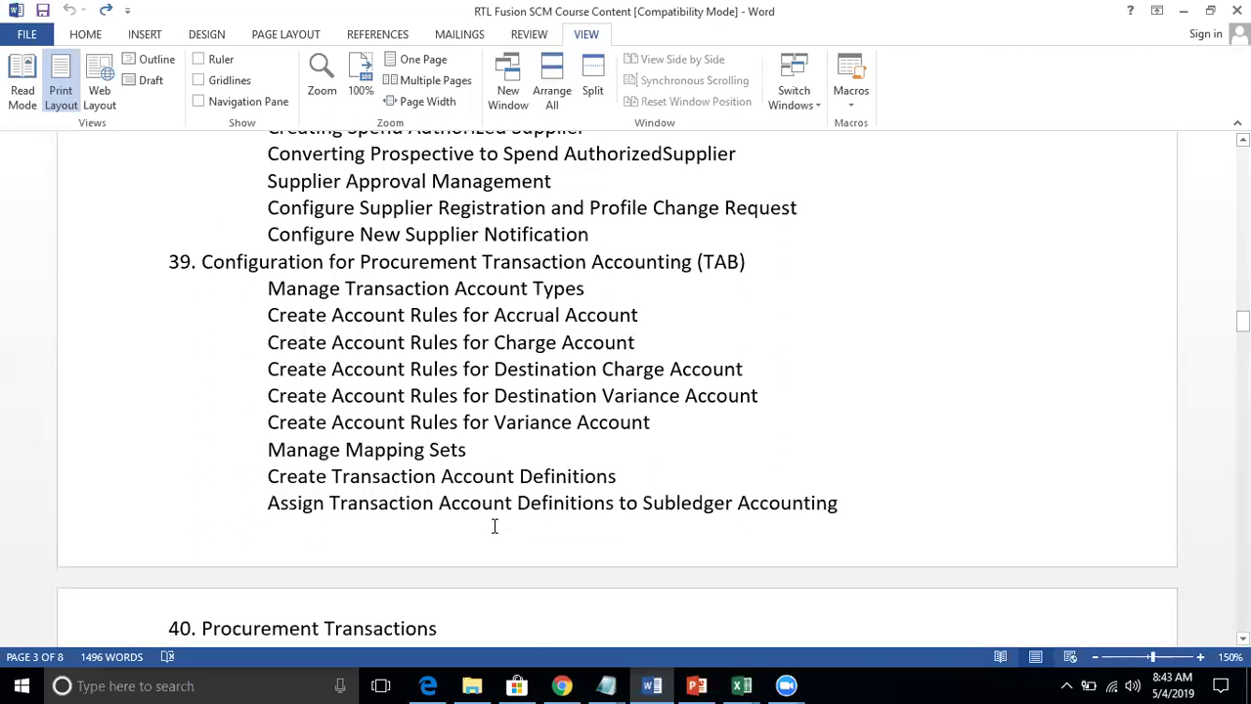
pyautogui.scroll(-2, 494, 525)
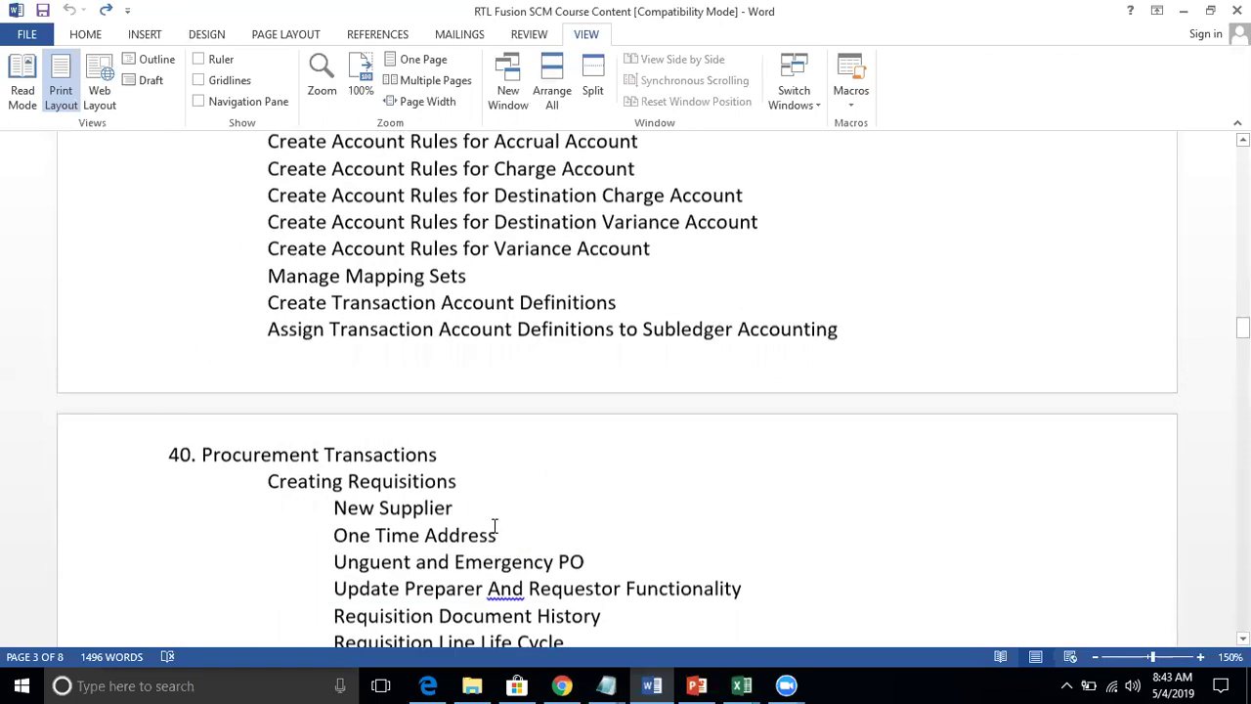
pyautogui.scroll(-10, 495, 526)
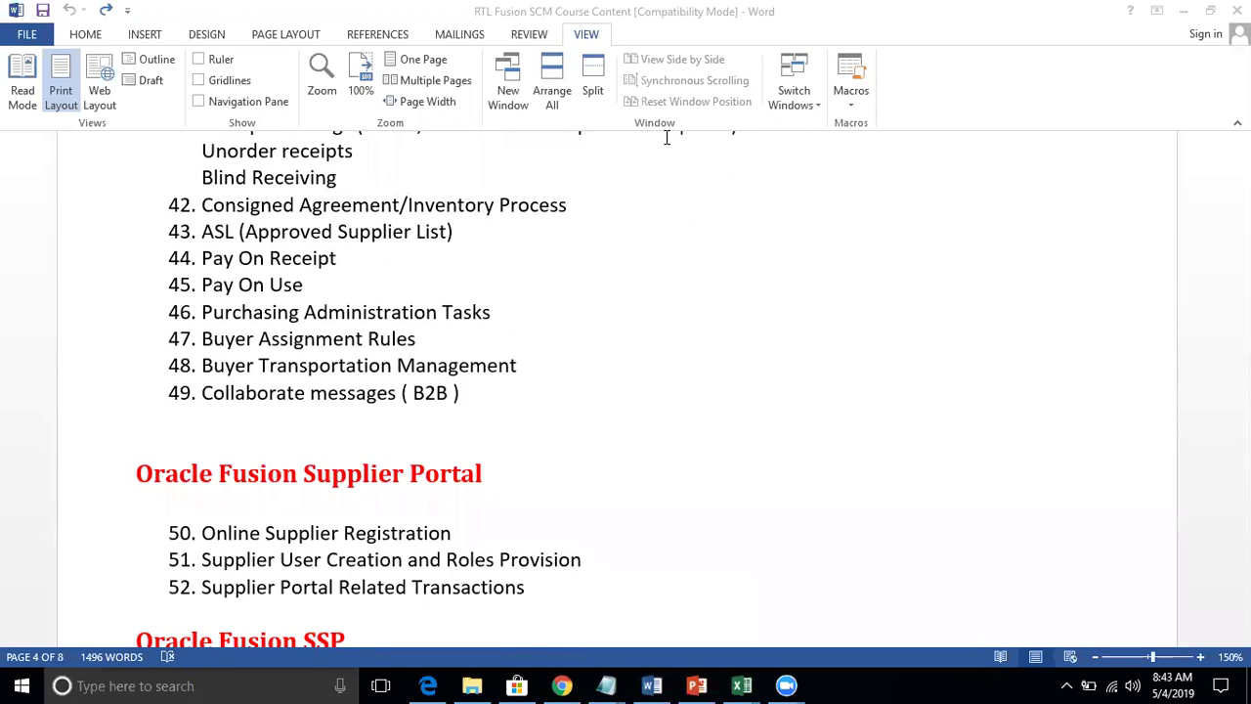
pyautogui.click(561, 685)
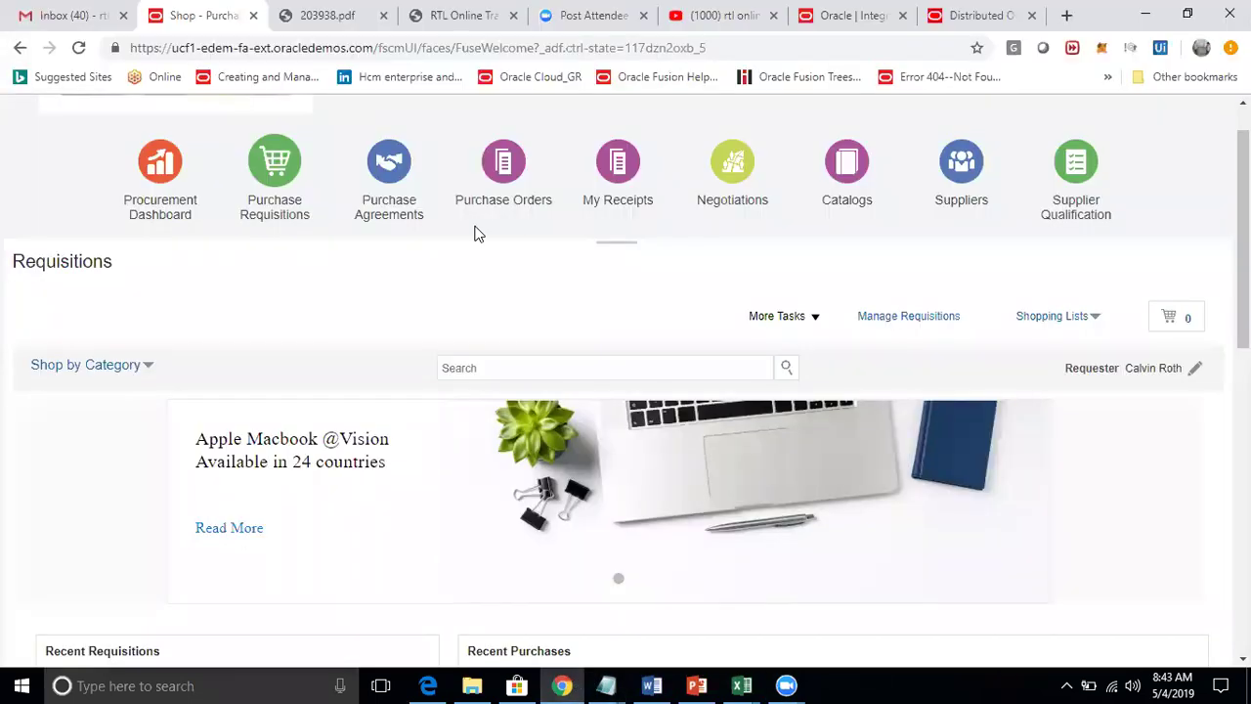
# - Go to Scheduled Processes, browse the Schedule New Process Name list, then cancel it
pyautogui.scroll(1, 476, 233)
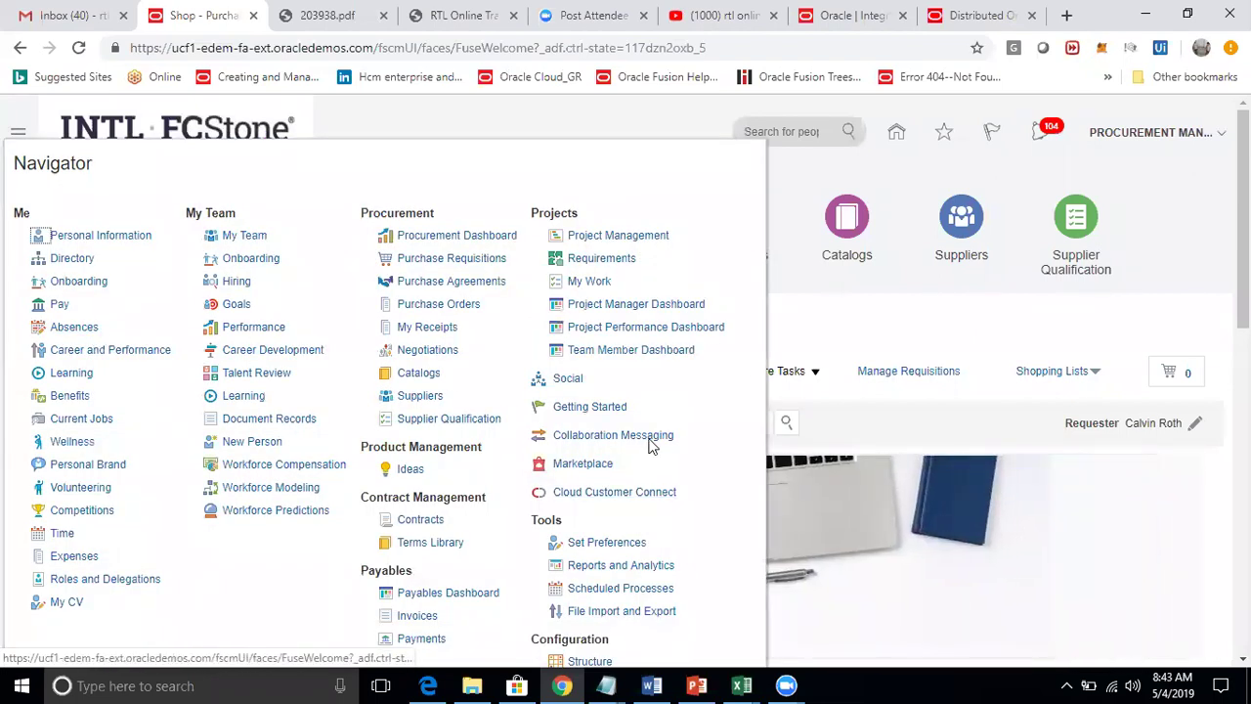
pyautogui.click(636, 589)
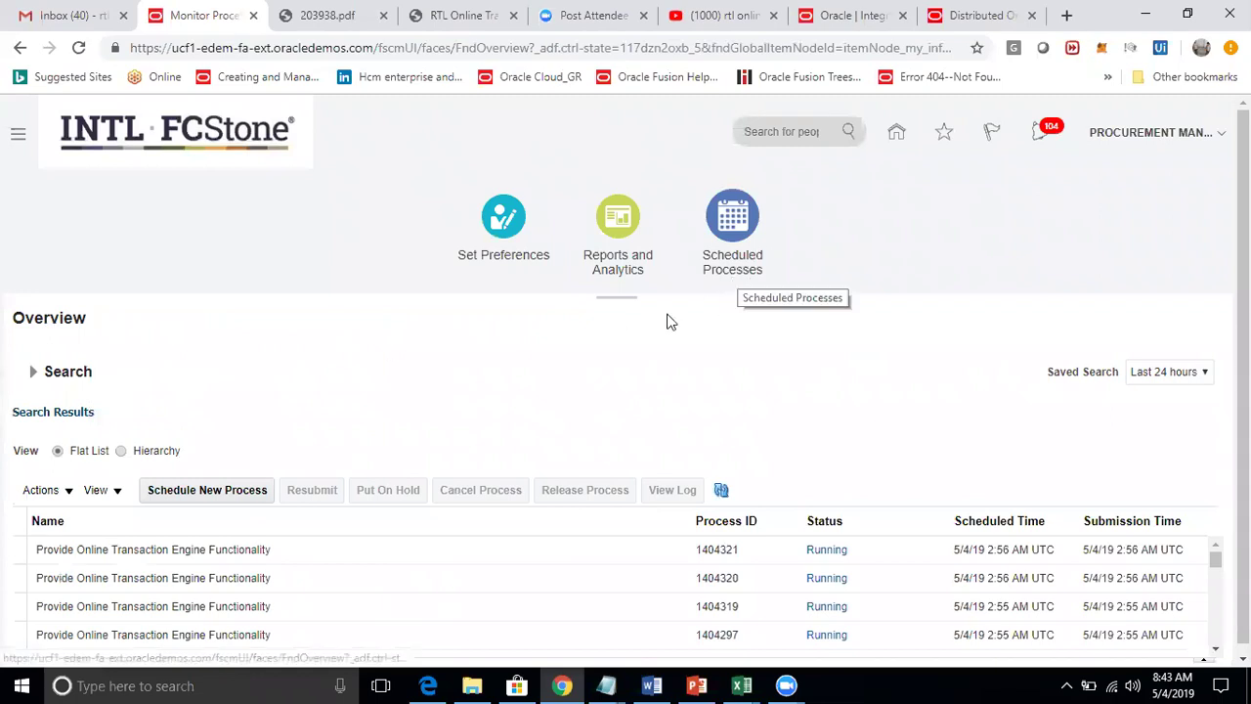
pyautogui.click(200, 493)
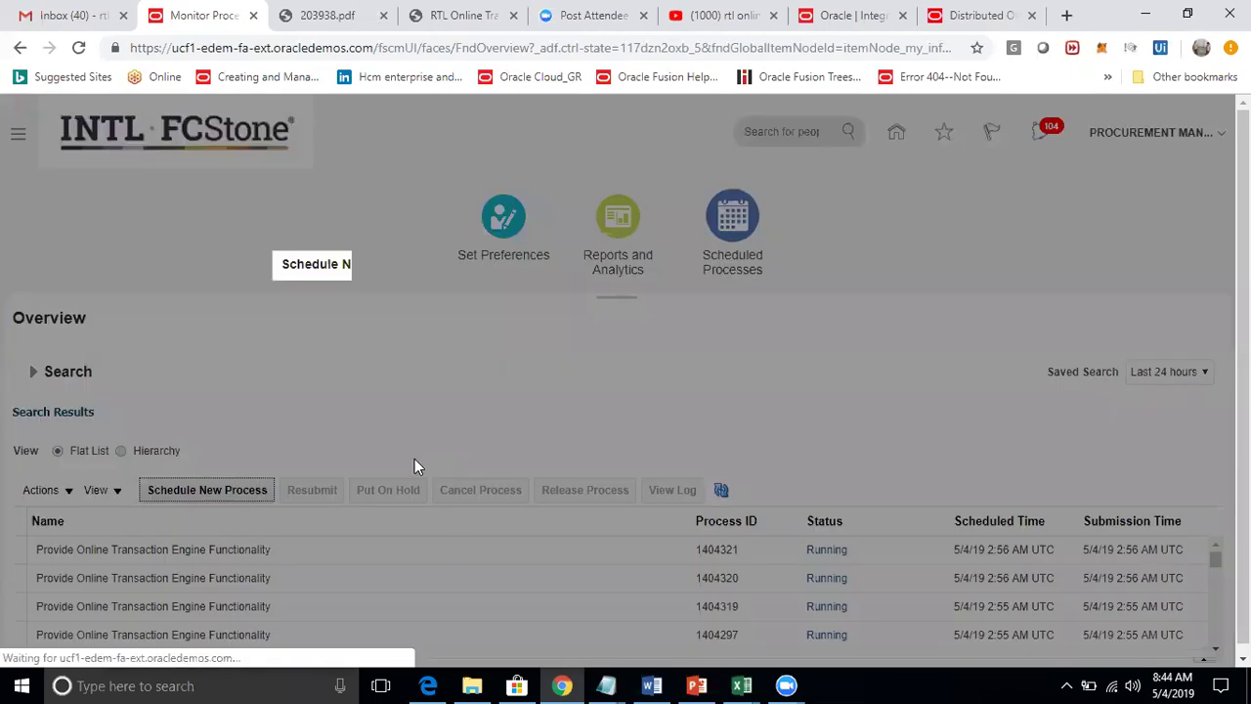
pyautogui.click(951, 342)
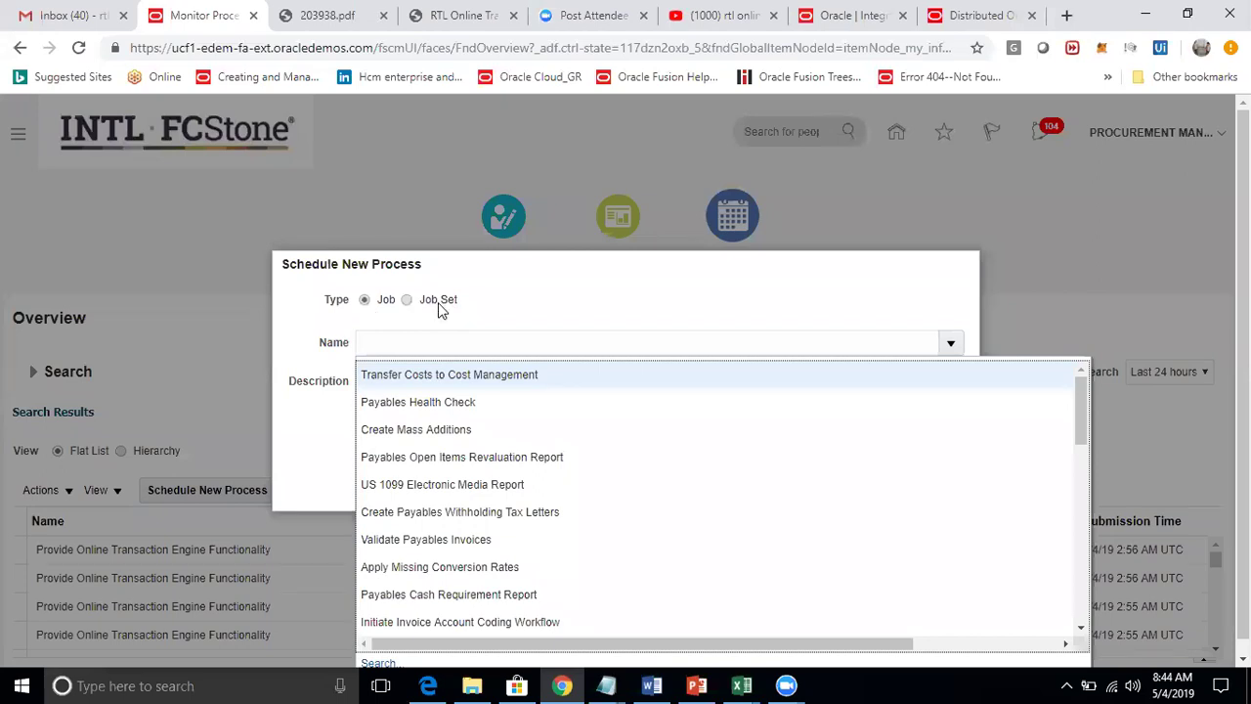
pyautogui.click(549, 309)
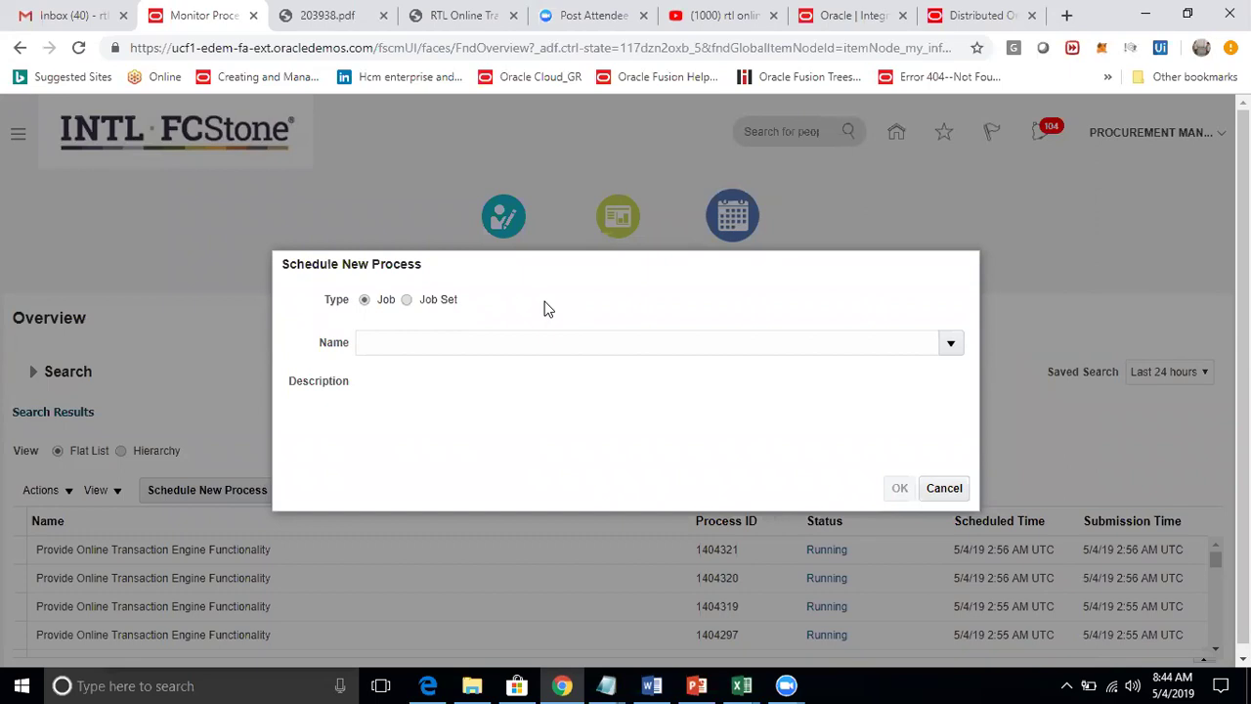
pyautogui.click(944, 488)
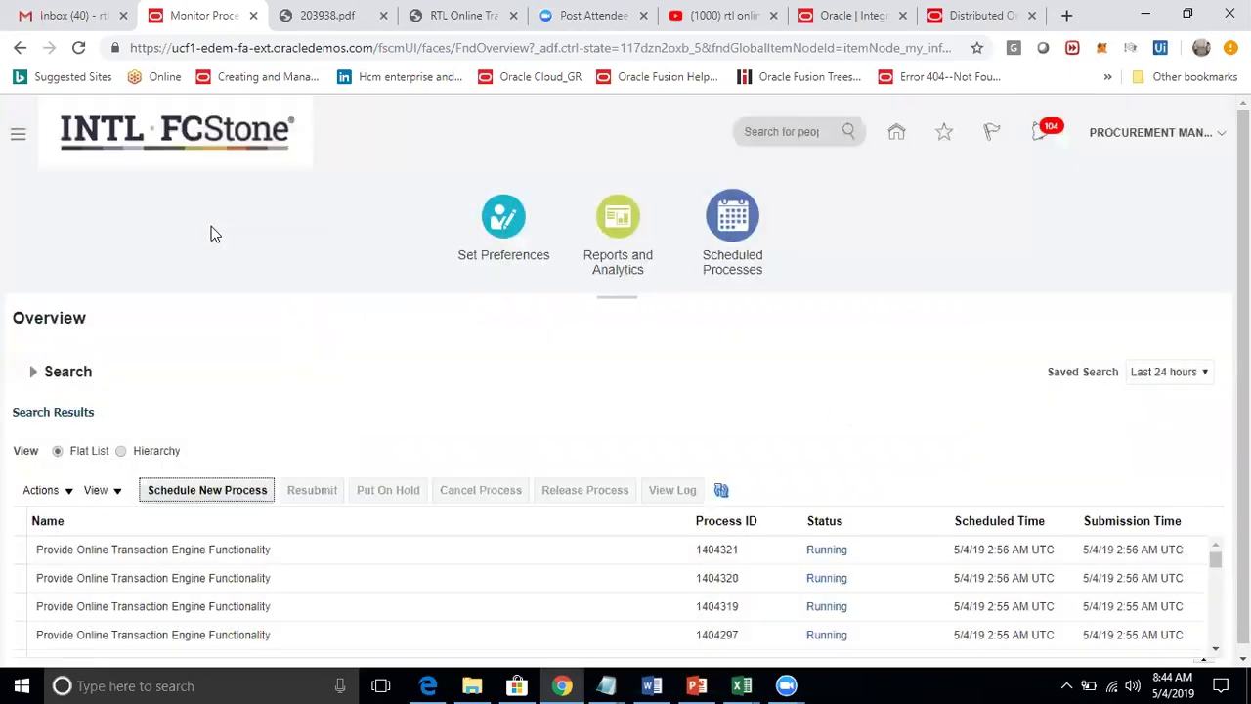
# - Sign out of the current Oracle Fusion session from the user menu
pyautogui.click(18, 133)
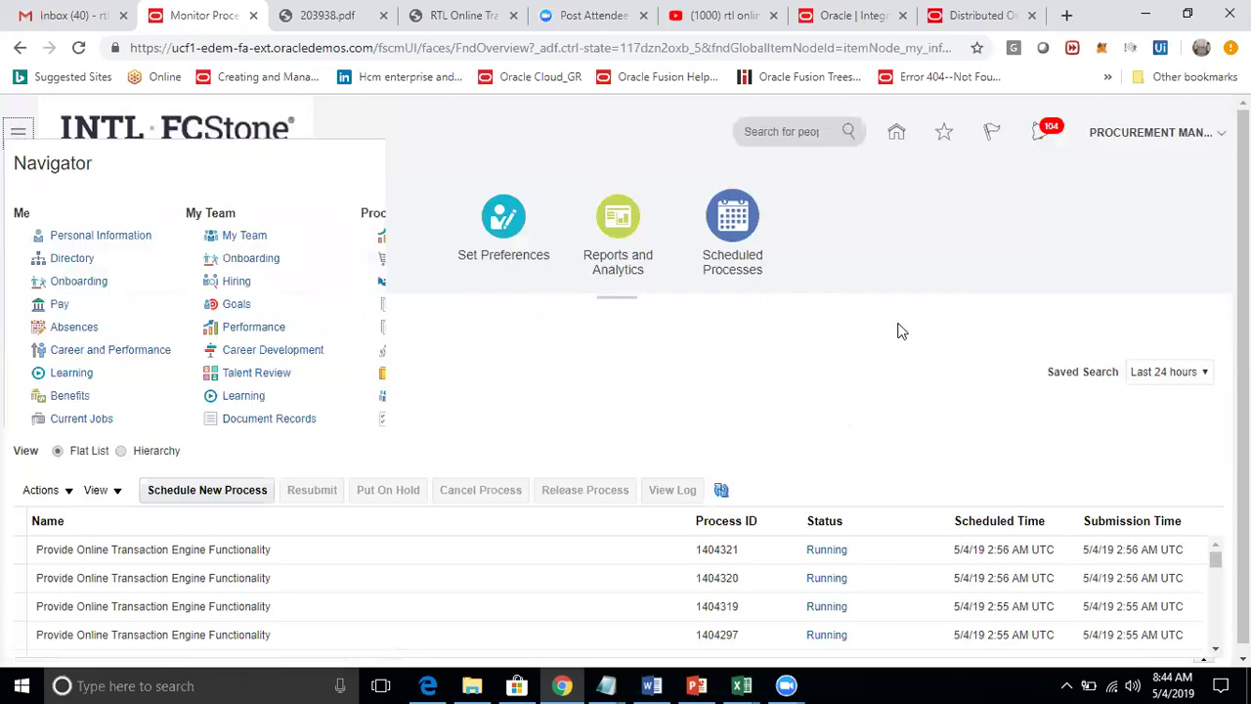
pyautogui.click(1054, 215)
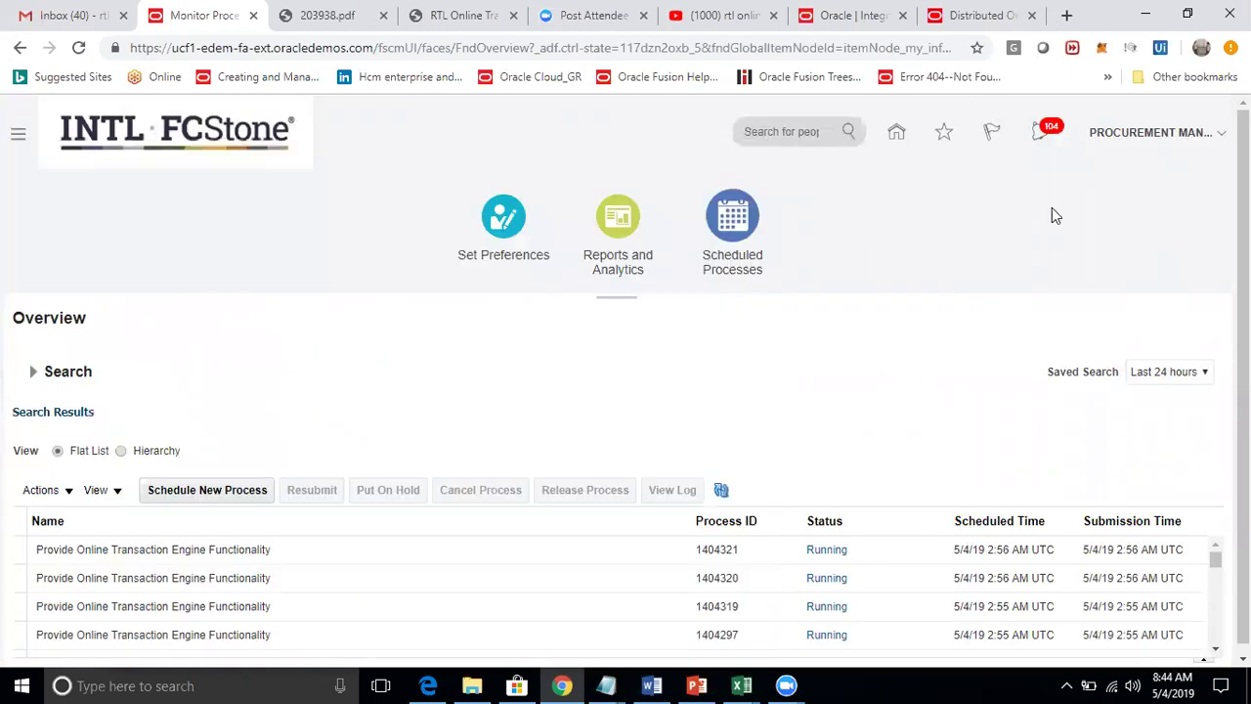
pyautogui.click(1152, 132)
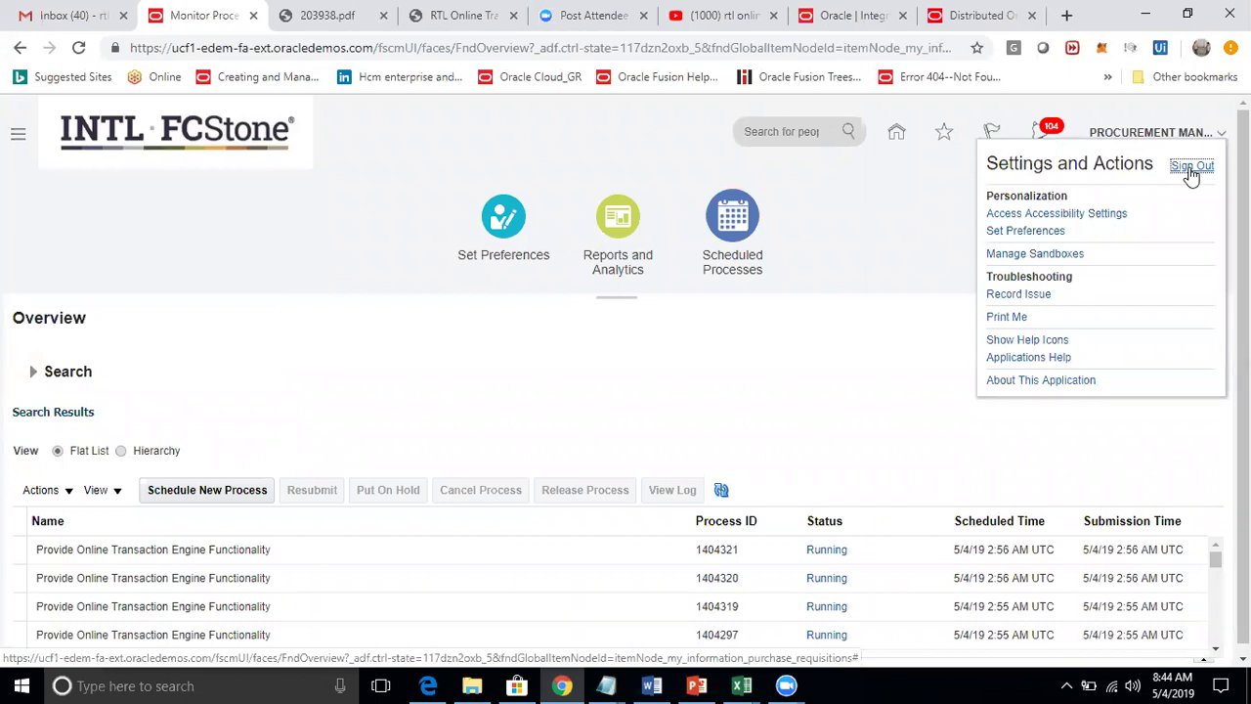
pyautogui.click(1192, 167)
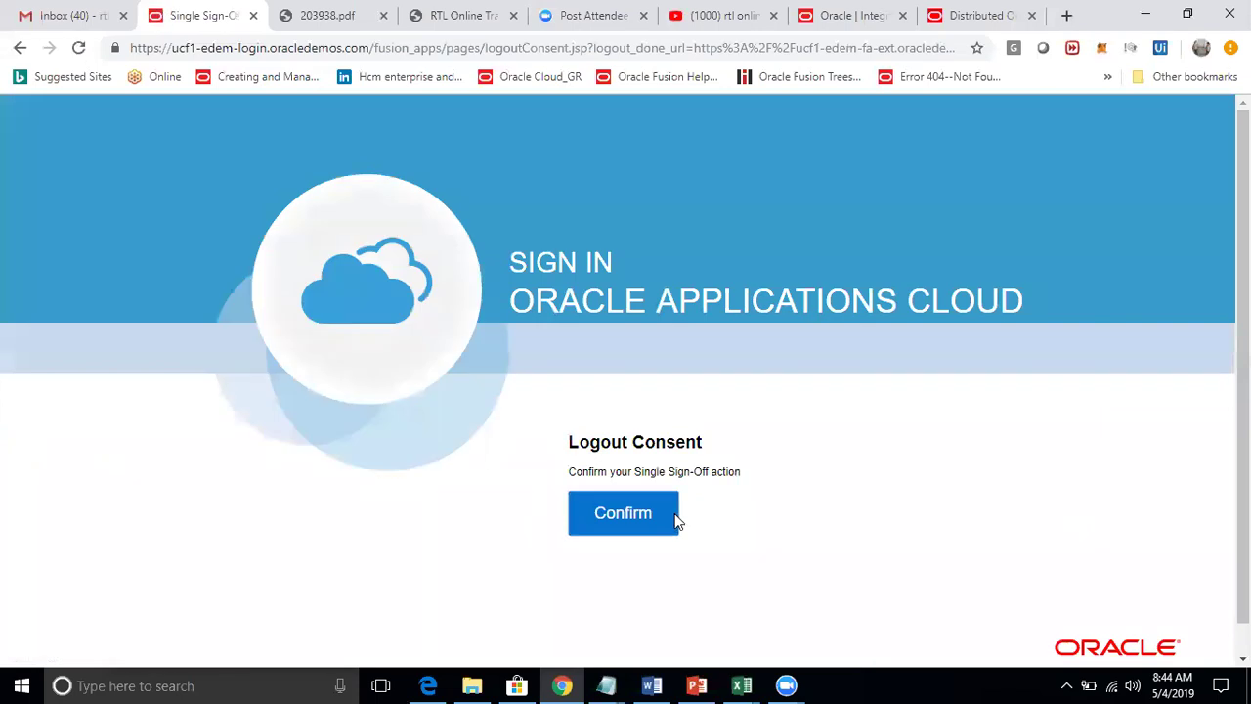
pyautogui.click(671, 518)
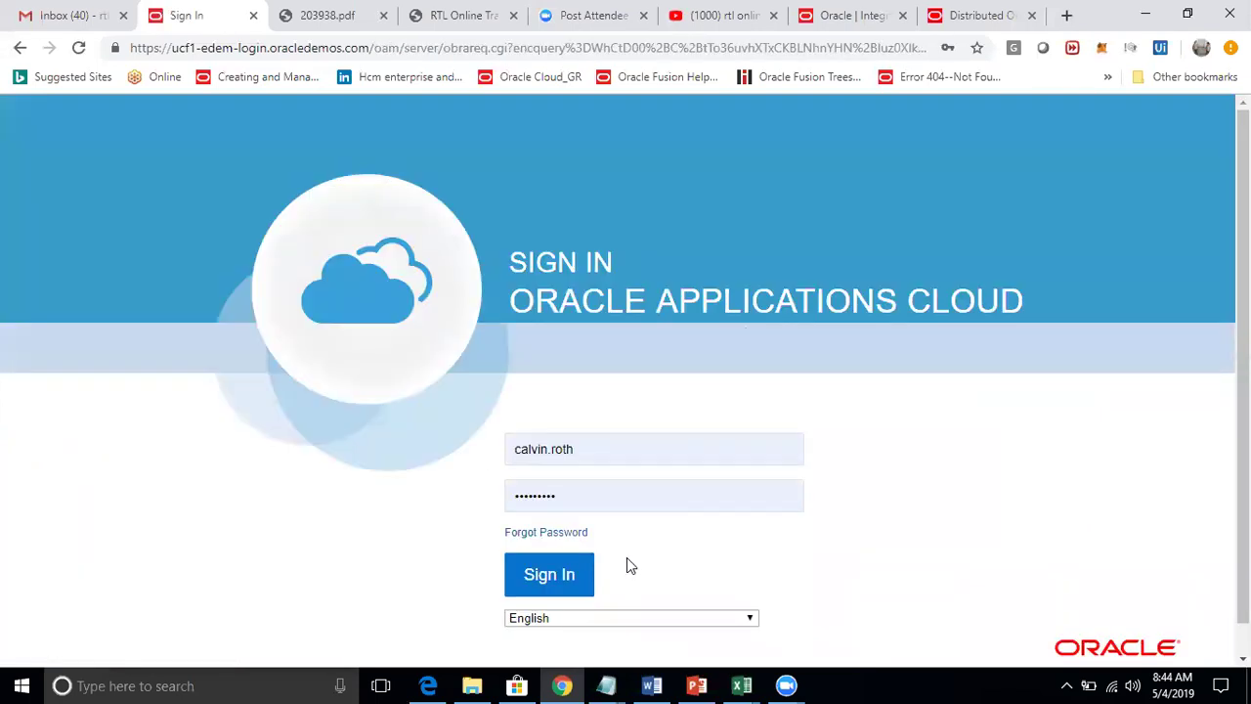
# - Sign back in using the saved login for the other user account
pyautogui.doubleClick(584, 452)
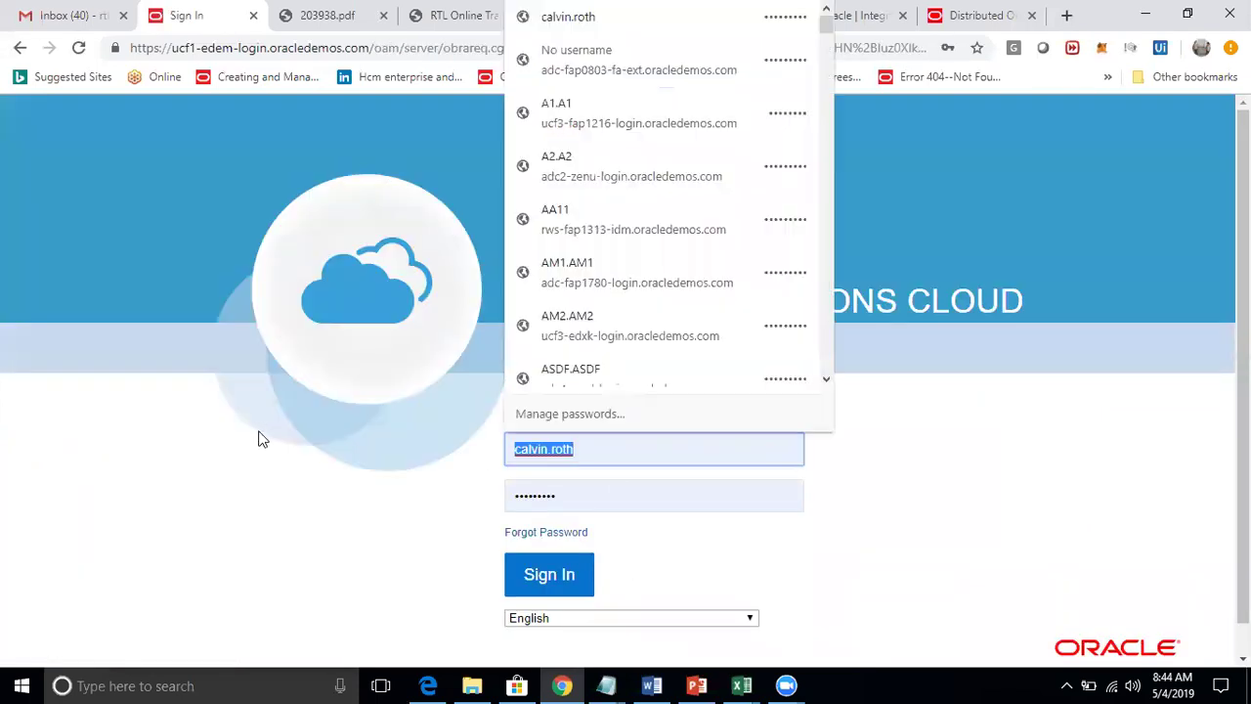
pyautogui.write('INDIA')
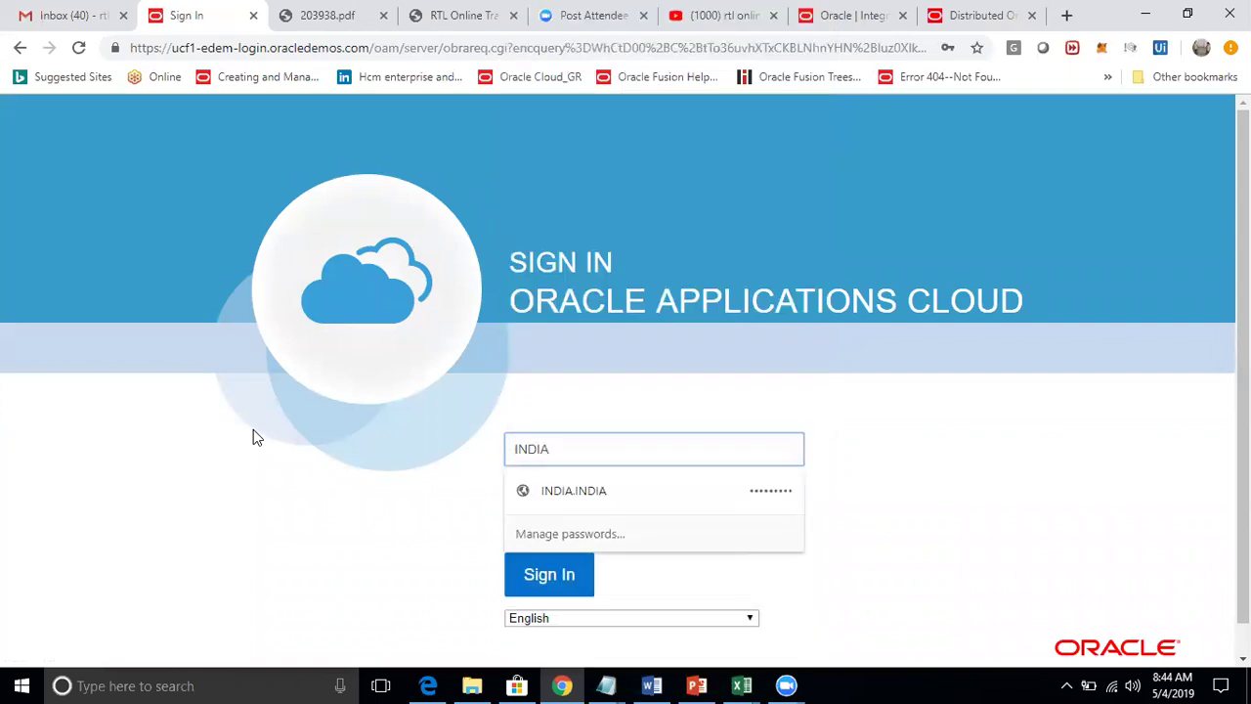
pyautogui.click(556, 491)
pyautogui.click(538, 587)
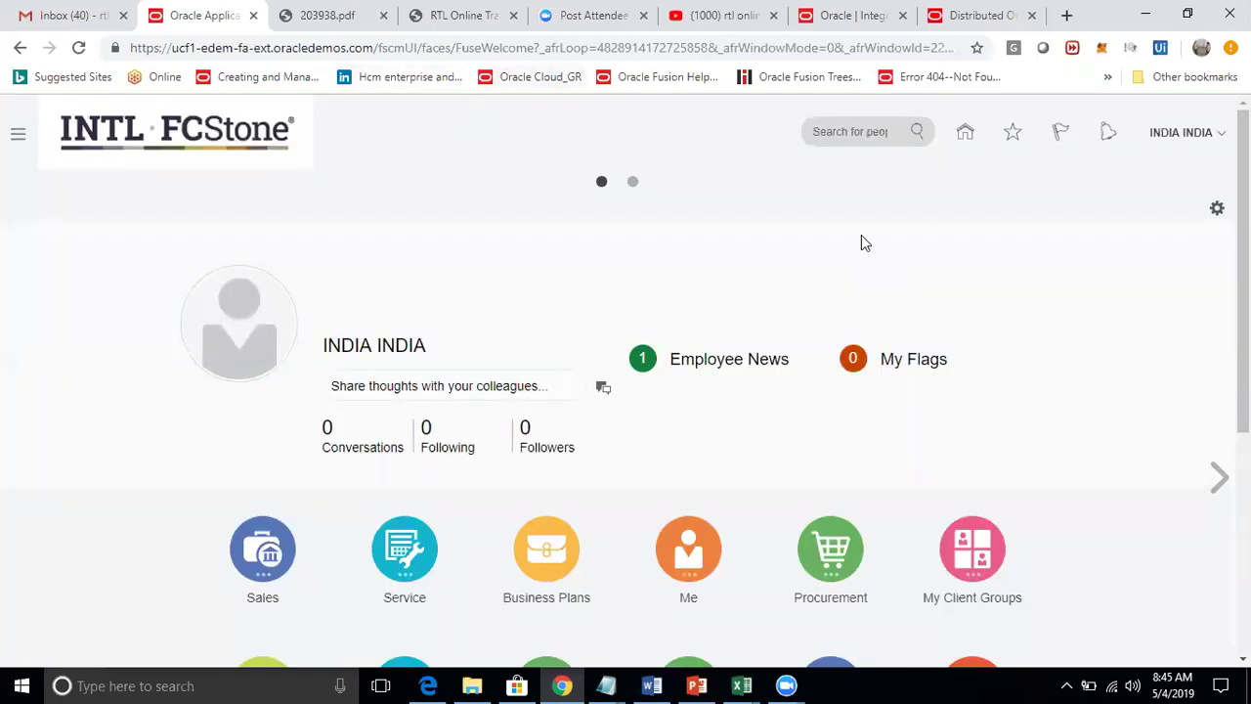
# - Go to Setup and Maintenance from the user name menu's Administration options
pyautogui.click(1183, 132)
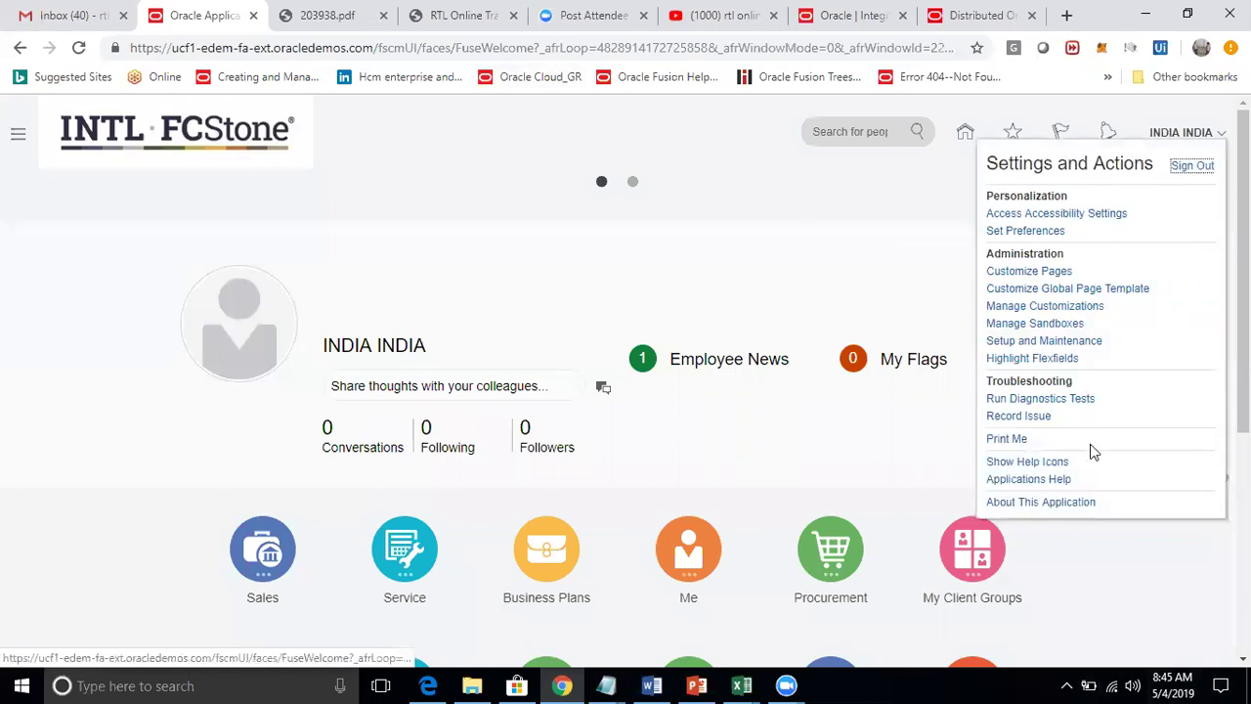
pyautogui.click(1042, 340)
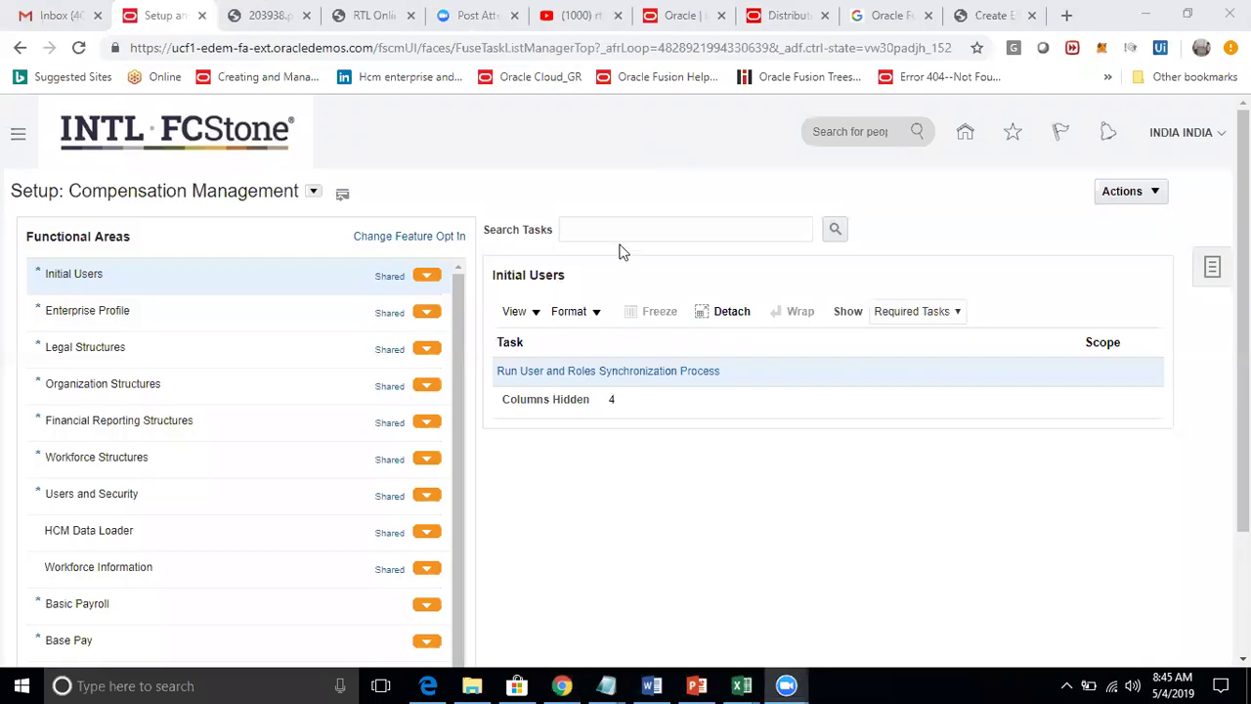
pyautogui.click(613, 224)
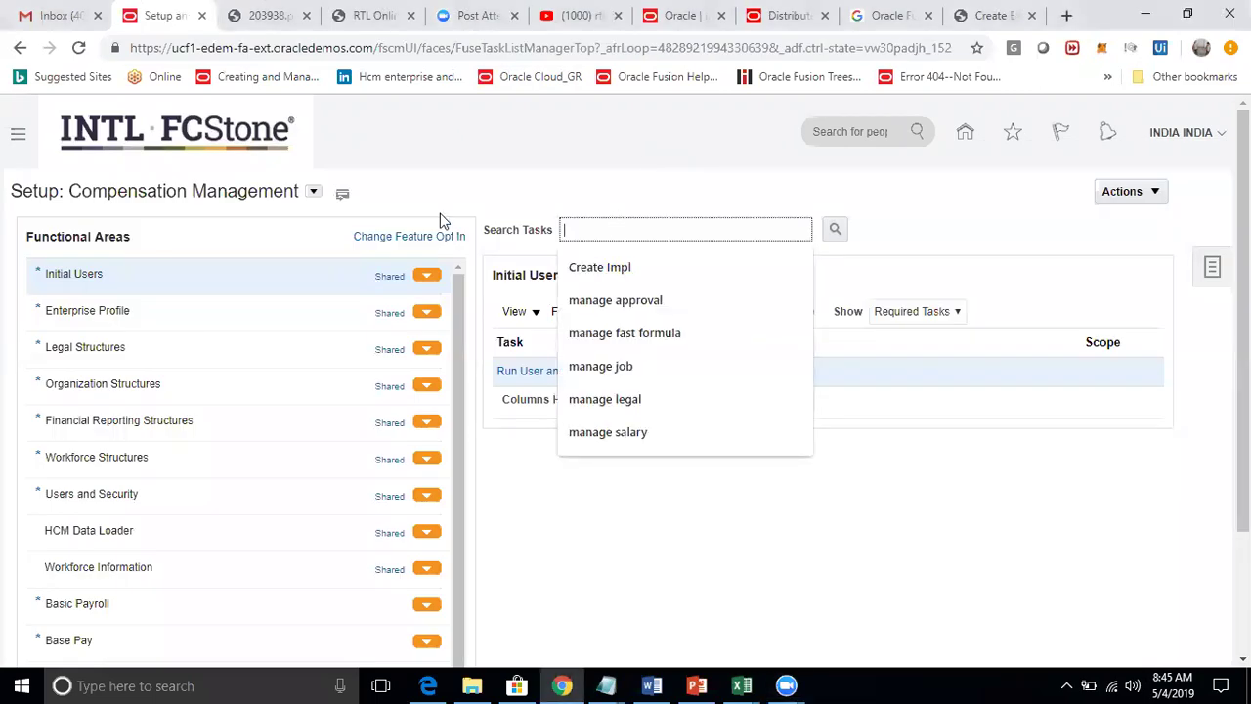
# - Switch the setup offering to Procurement
pyautogui.click(313, 191)
pyautogui.moveTo(640, 244); pyautogui.dragTo(642, 430)
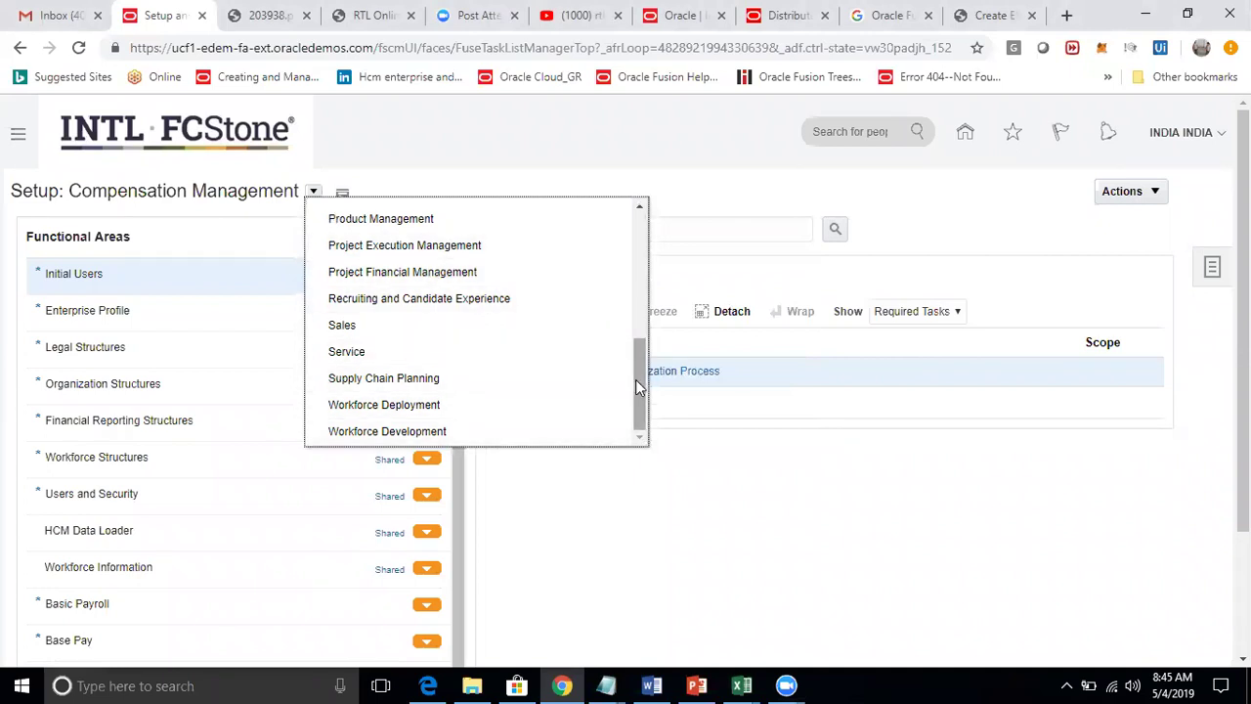
pyautogui.scroll(3, 639, 334)
pyautogui.click(489, 321)
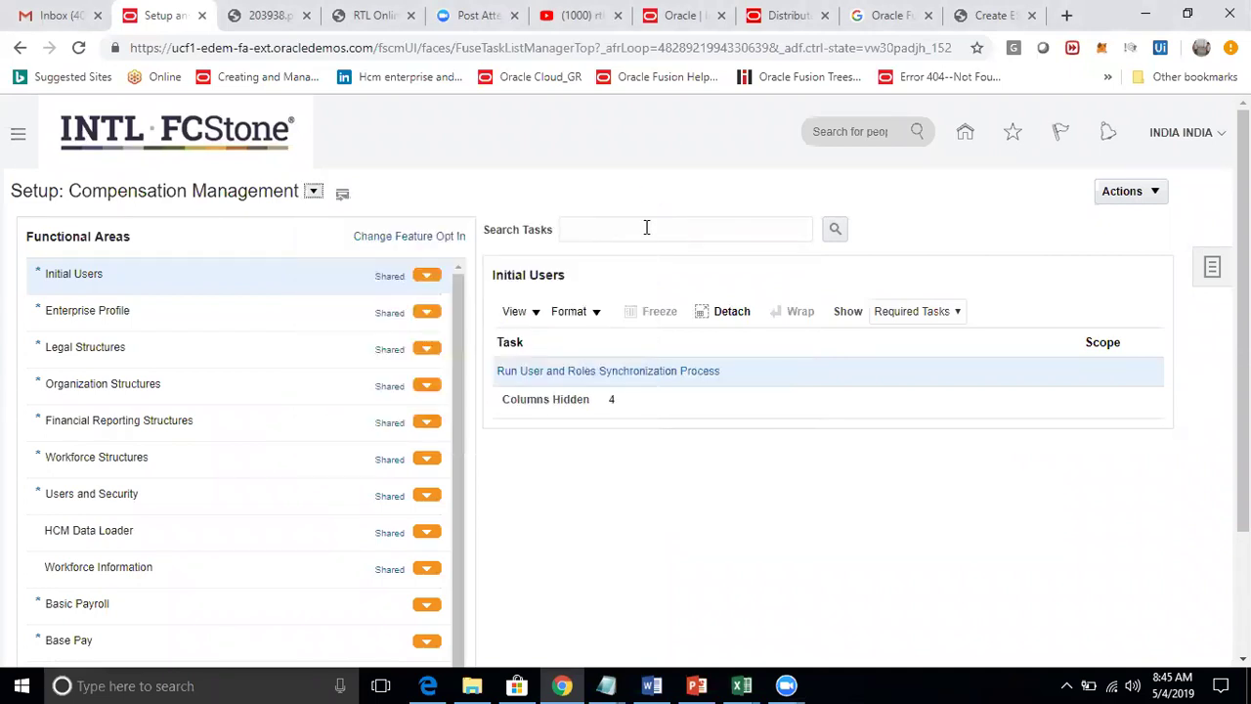
# - Search setup tasks for Manage Custom Enterprise Scheduler Jobs and dismiss the no-results message
pyautogui.click(639, 230)
pyautogui.write('Manage Custom Enterprise Scheduler Jobs')
pyautogui.click(834, 230)
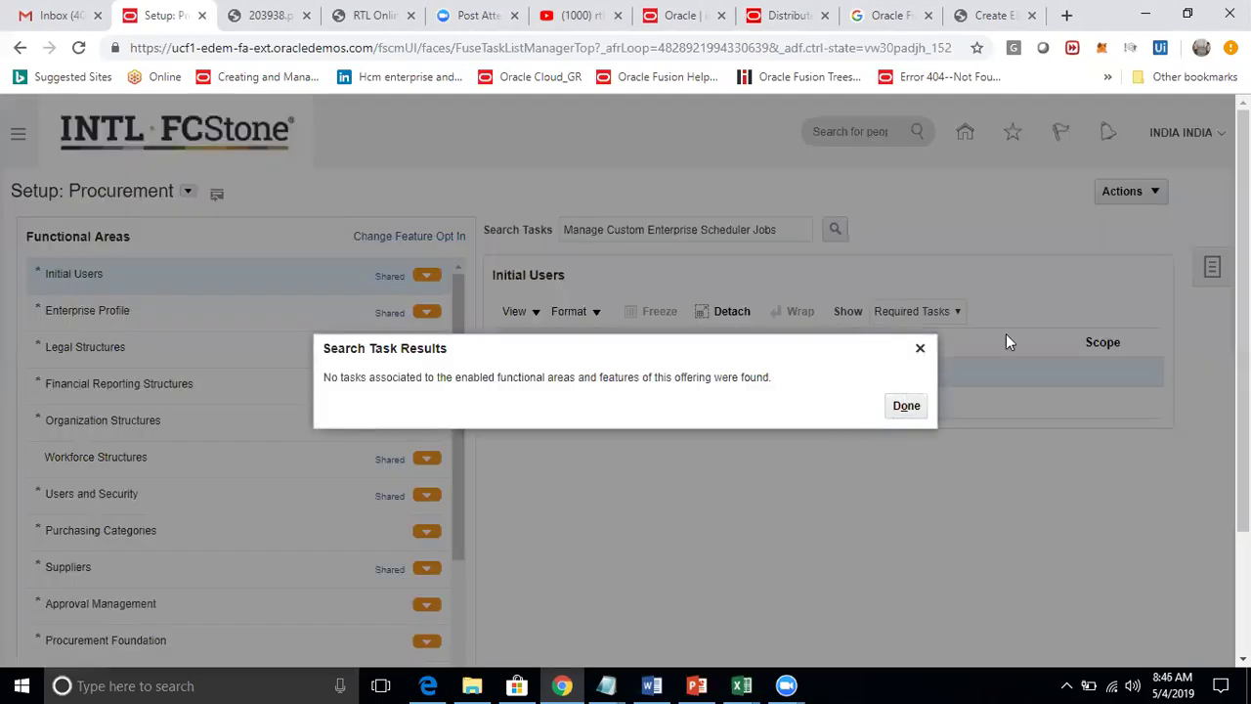
pyautogui.click(917, 403)
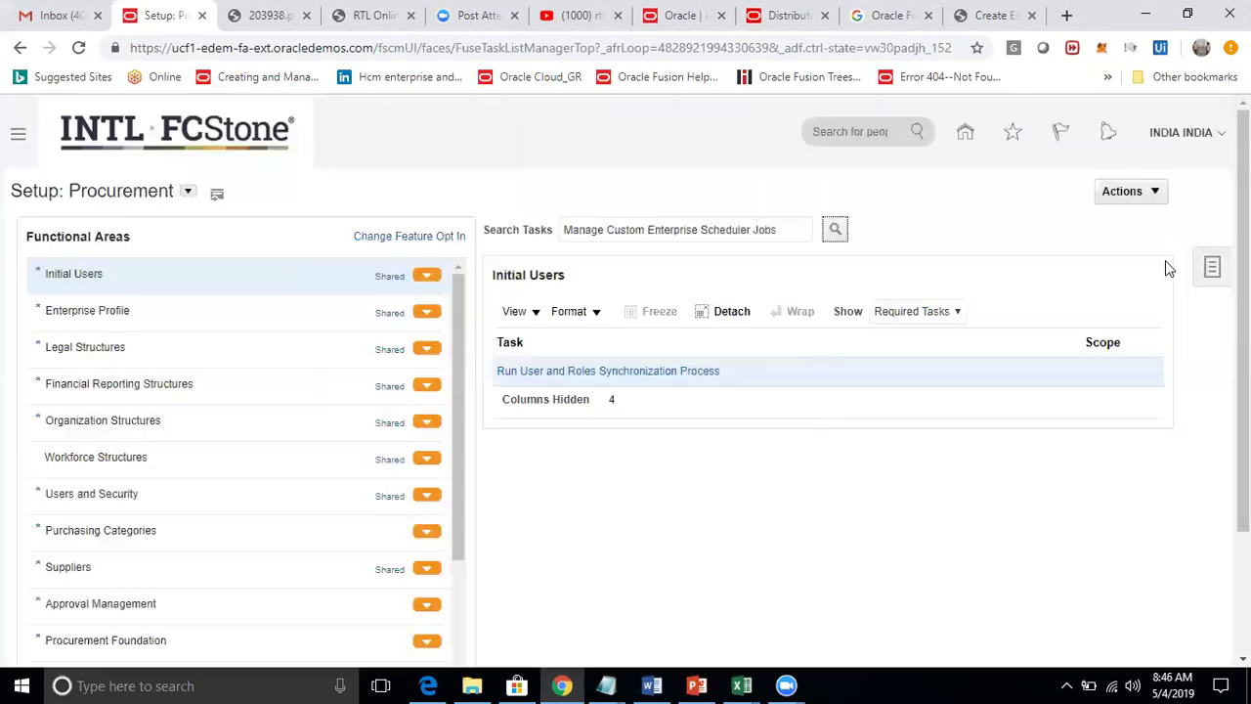
pyautogui.click(1212, 267)
# - Find and open the HCM Implementation Project in Manage Implementation Projects
pyautogui.click(1104, 193)
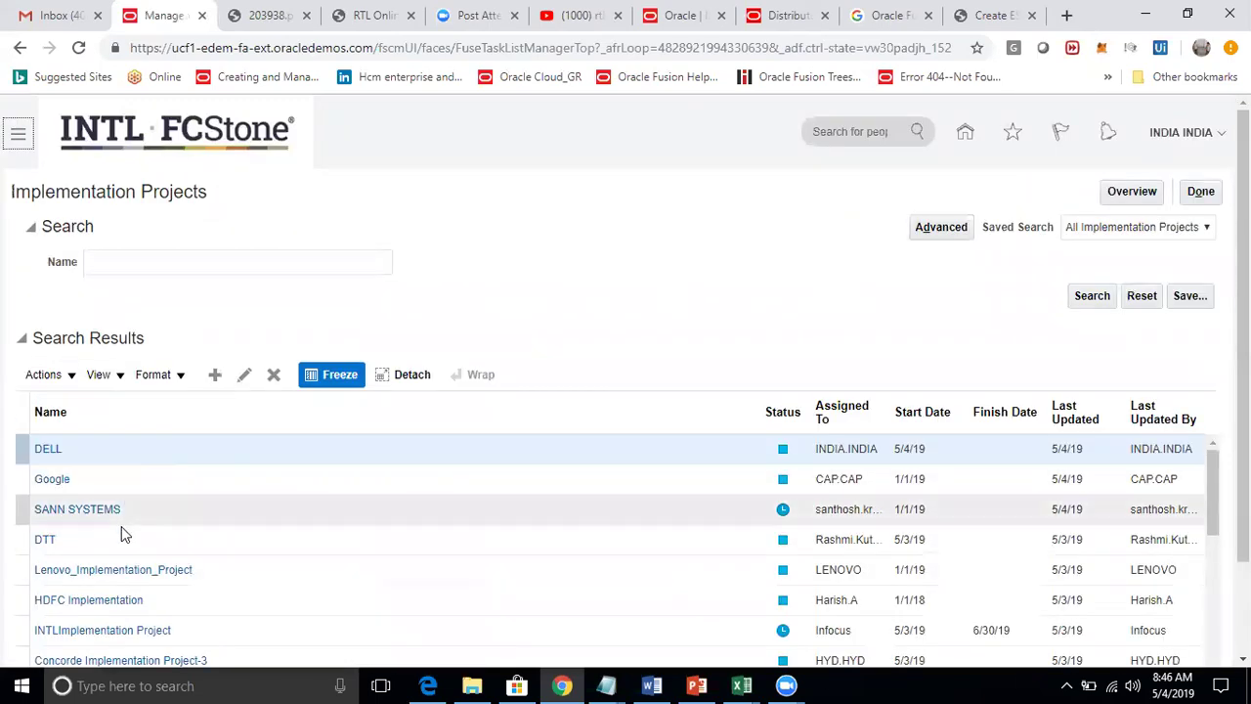
pyautogui.click(195, 264)
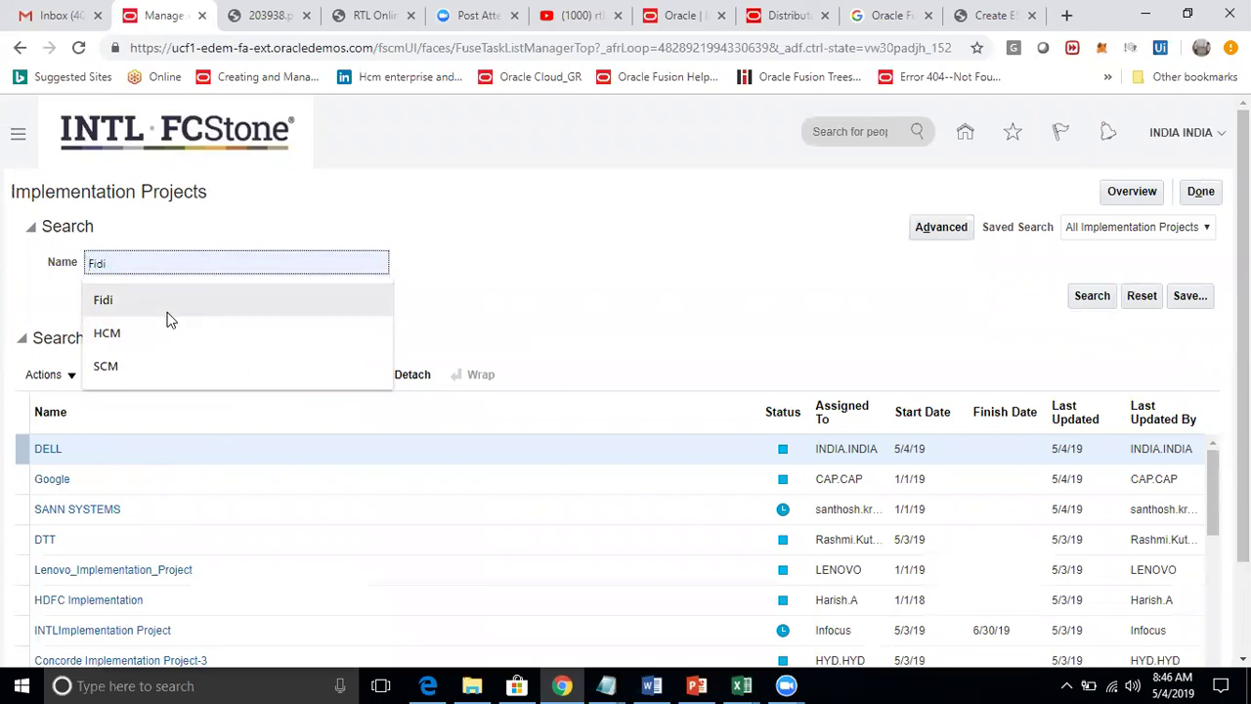
pyautogui.click(163, 328)
pyautogui.click(1092, 295)
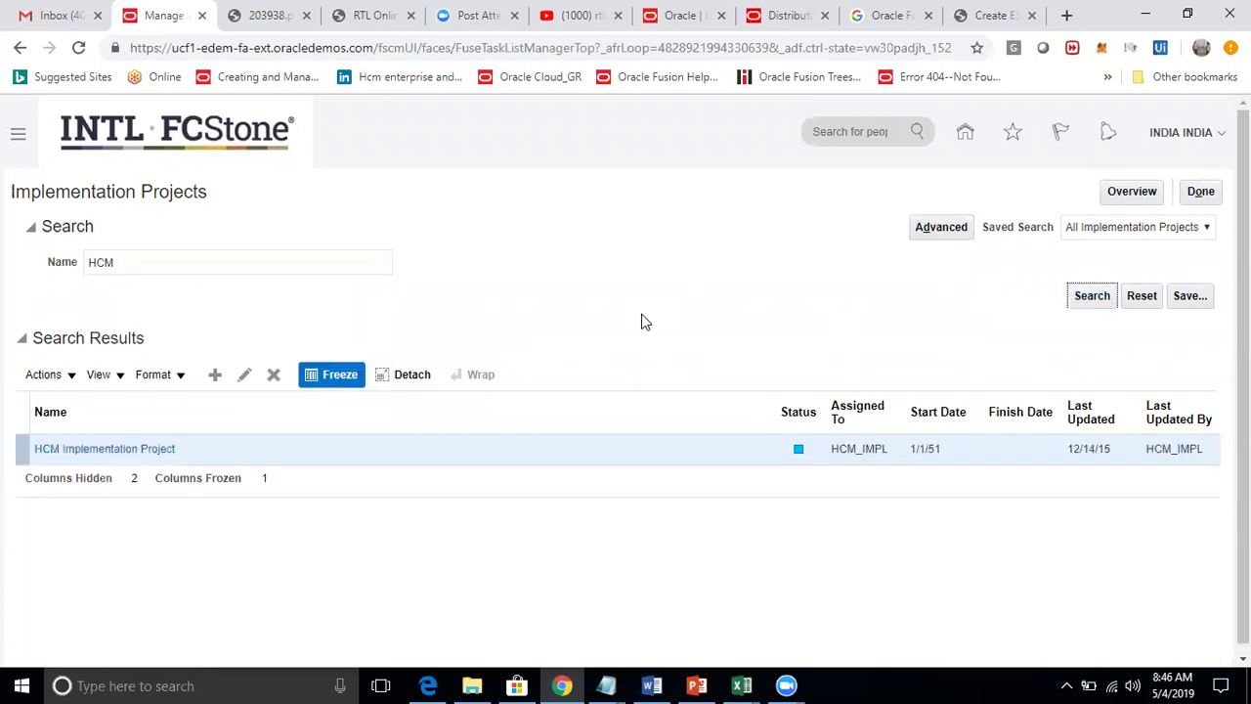
pyautogui.click(116, 449)
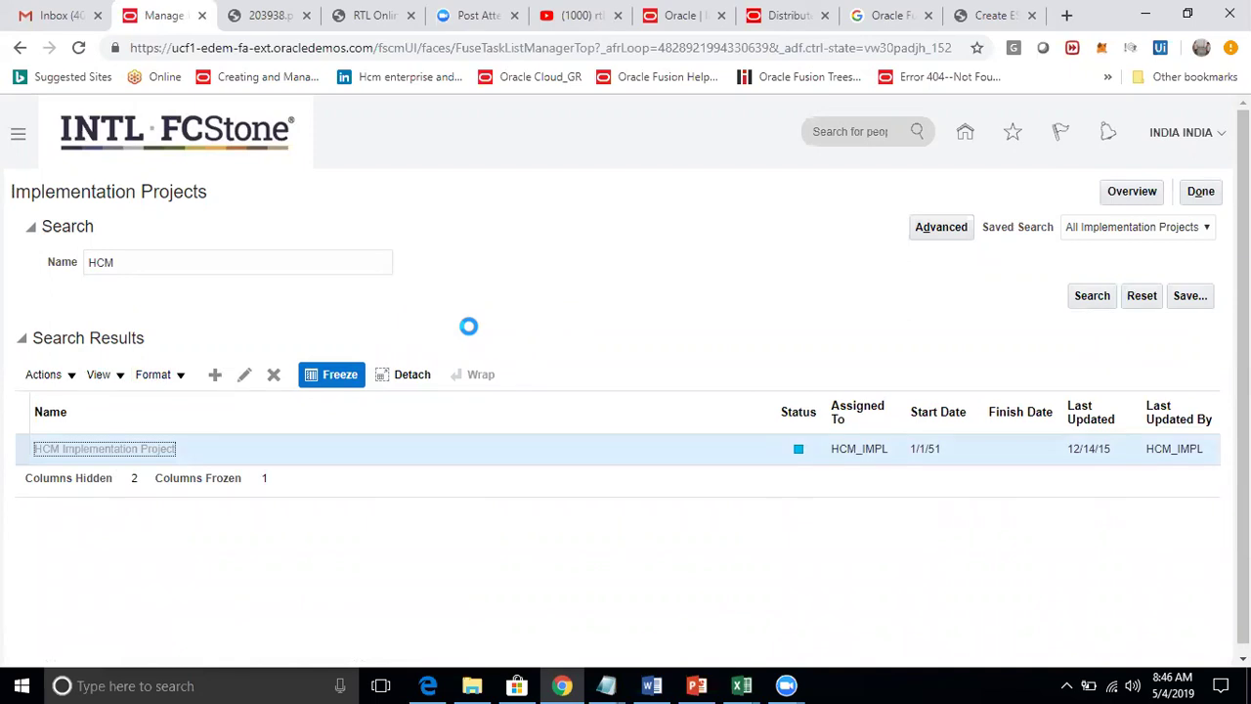
# - Search the HCM project's tasks for Manage Custom Enterprise Scheduler Jobs
pyautogui.click(143, 415)
pyautogui.write('Enterprise Scheduler Jobs')
pyautogui.press('Return')
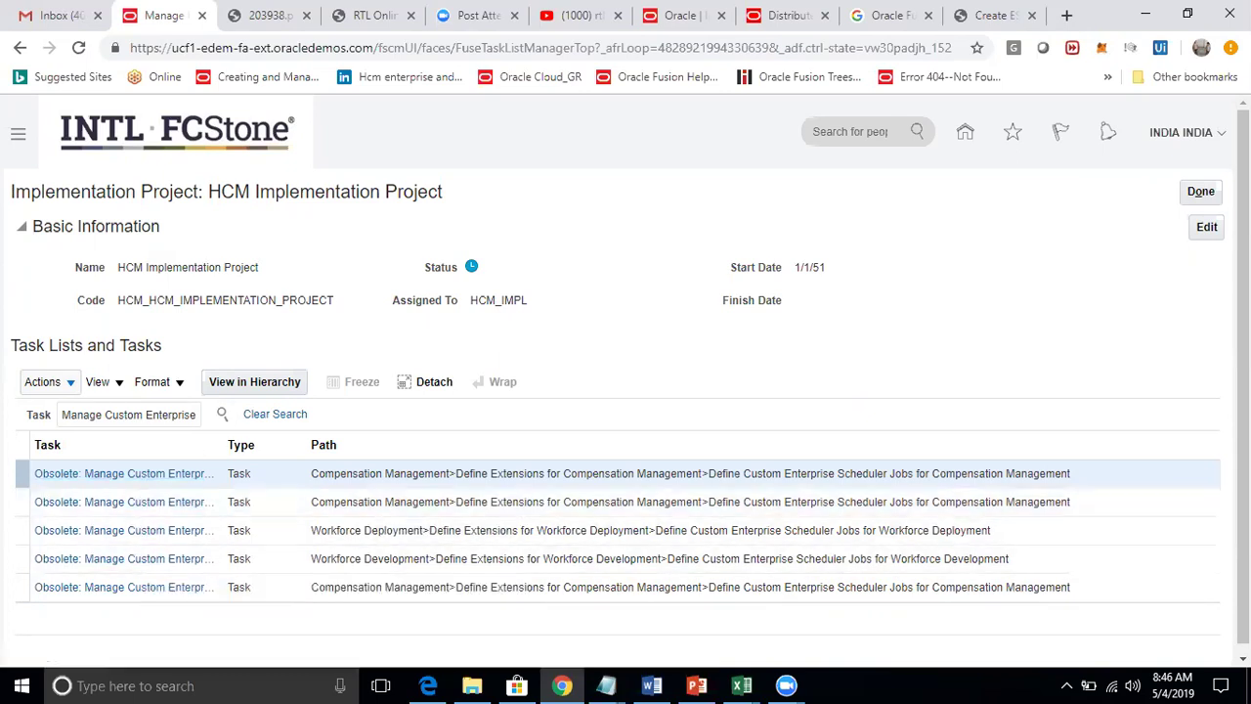
# - Return to the projects list and replace the Name filter with FIN
pyautogui.click(1201, 193)
pyautogui.moveTo(124, 262); pyautogui.dragTo(3, 252)
pyautogui.write('FIN')
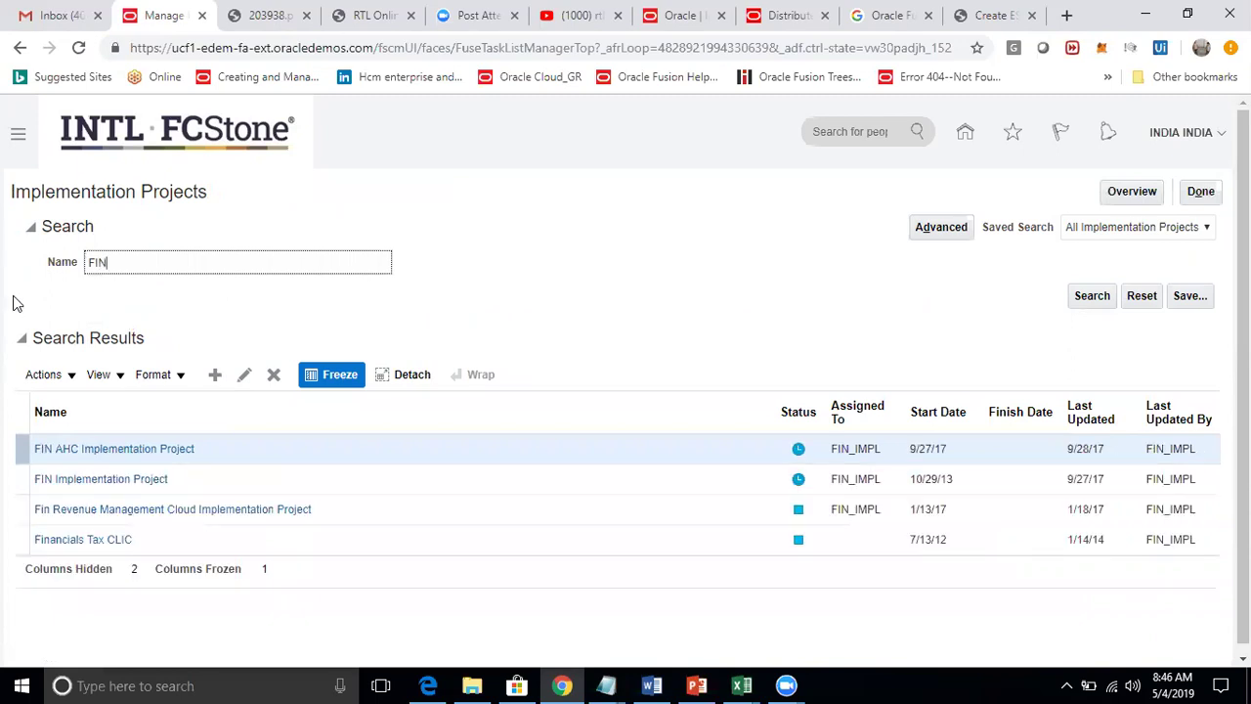
# - Open FIN Implementation Project, search Manage Custom Enterprise Scheduler Jobs, and go to the Payables task
pyautogui.click(140, 479)
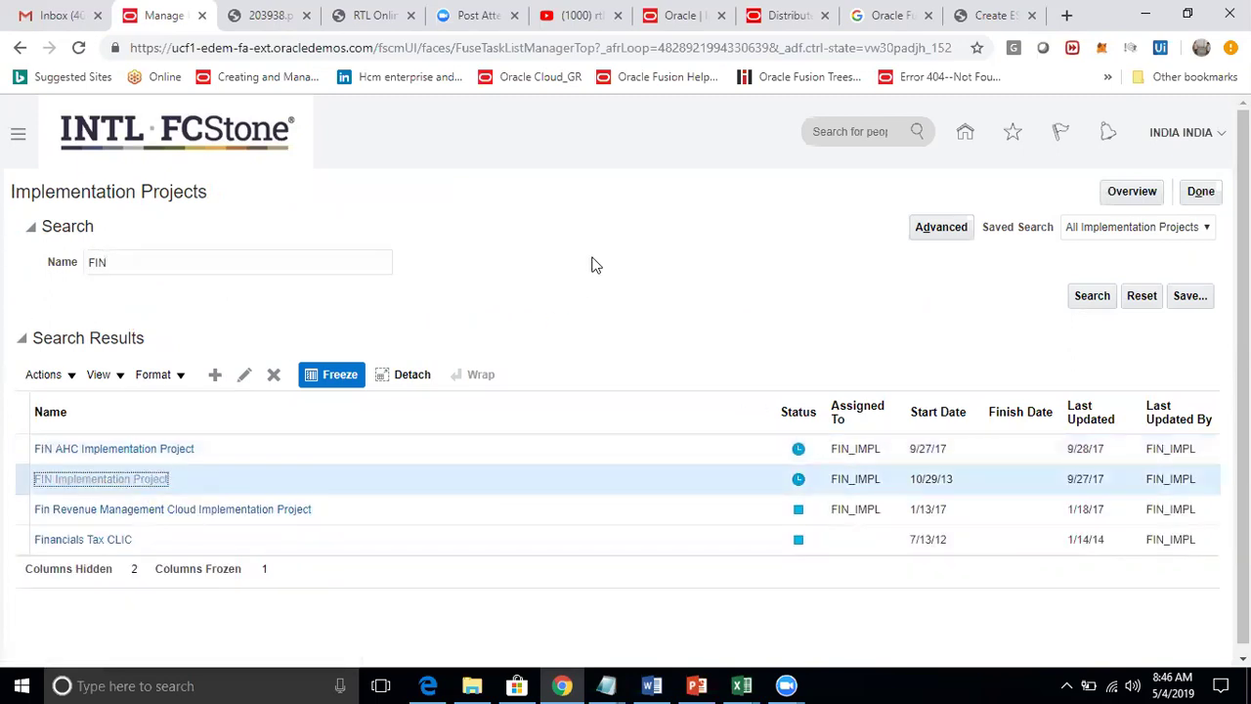
pyautogui.click(143, 414)
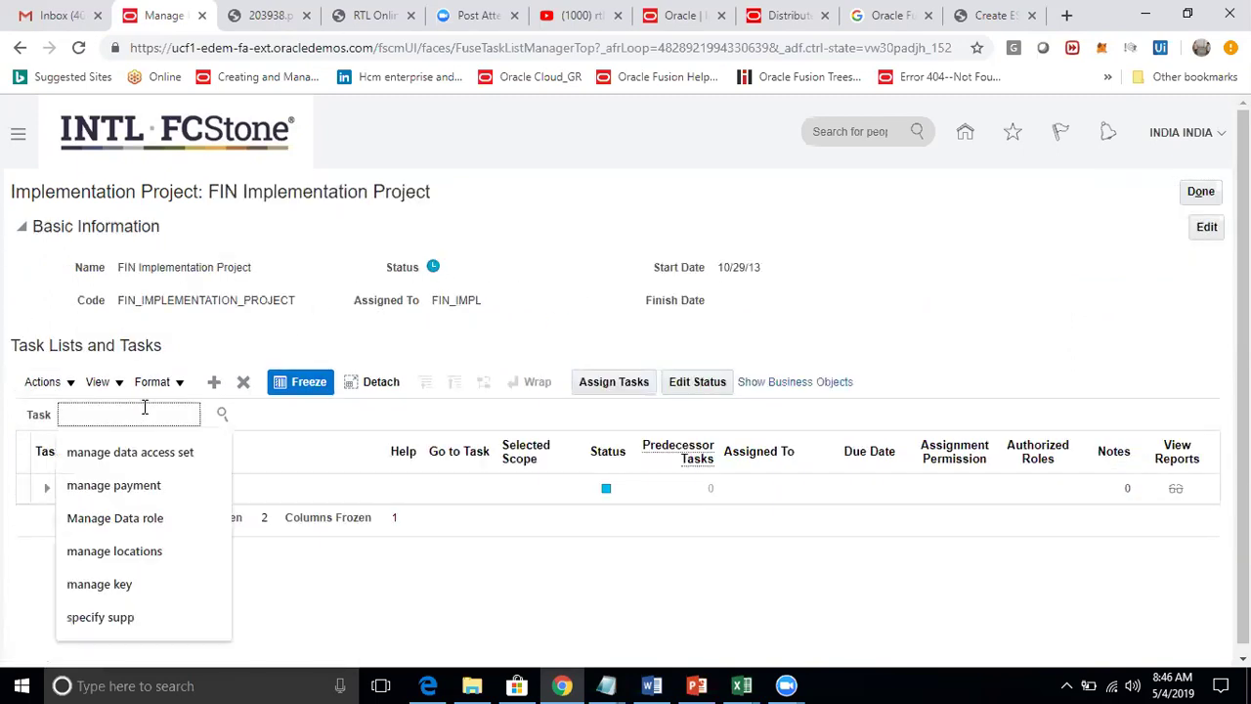
pyautogui.write('Manage Custom Enterprise Schedule Job')
pyautogui.click(222, 415)
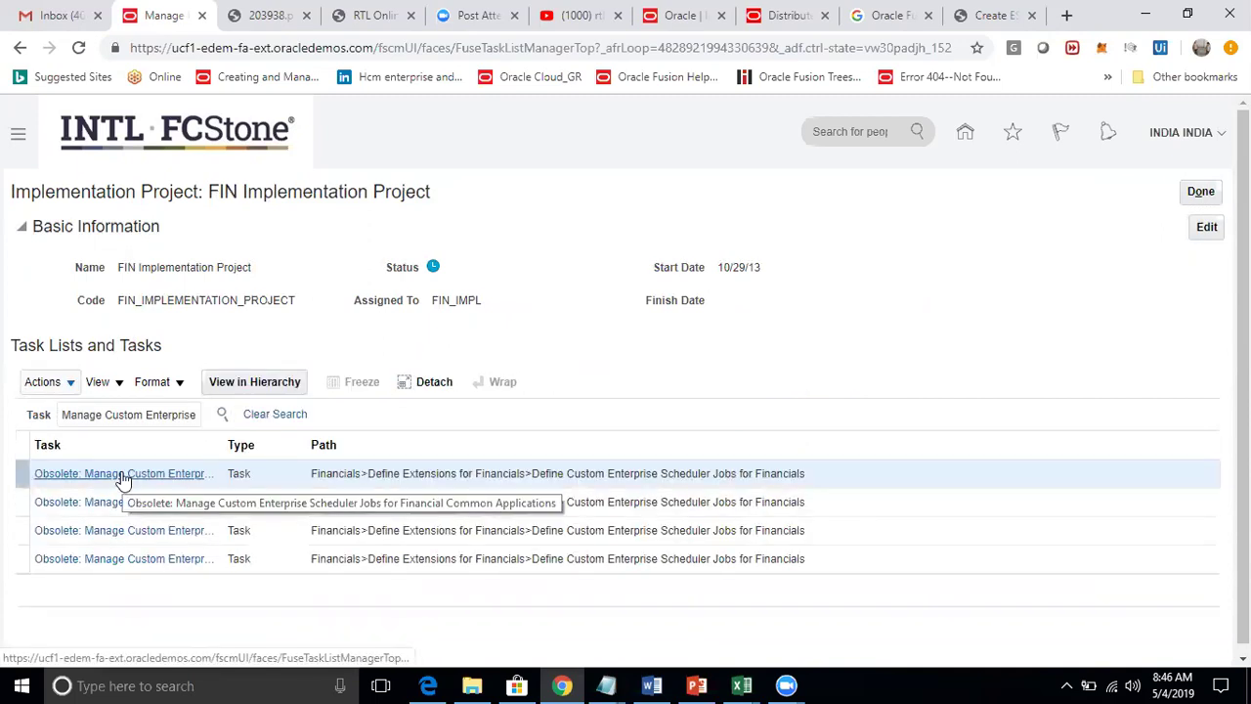
pyautogui.click(121, 475)
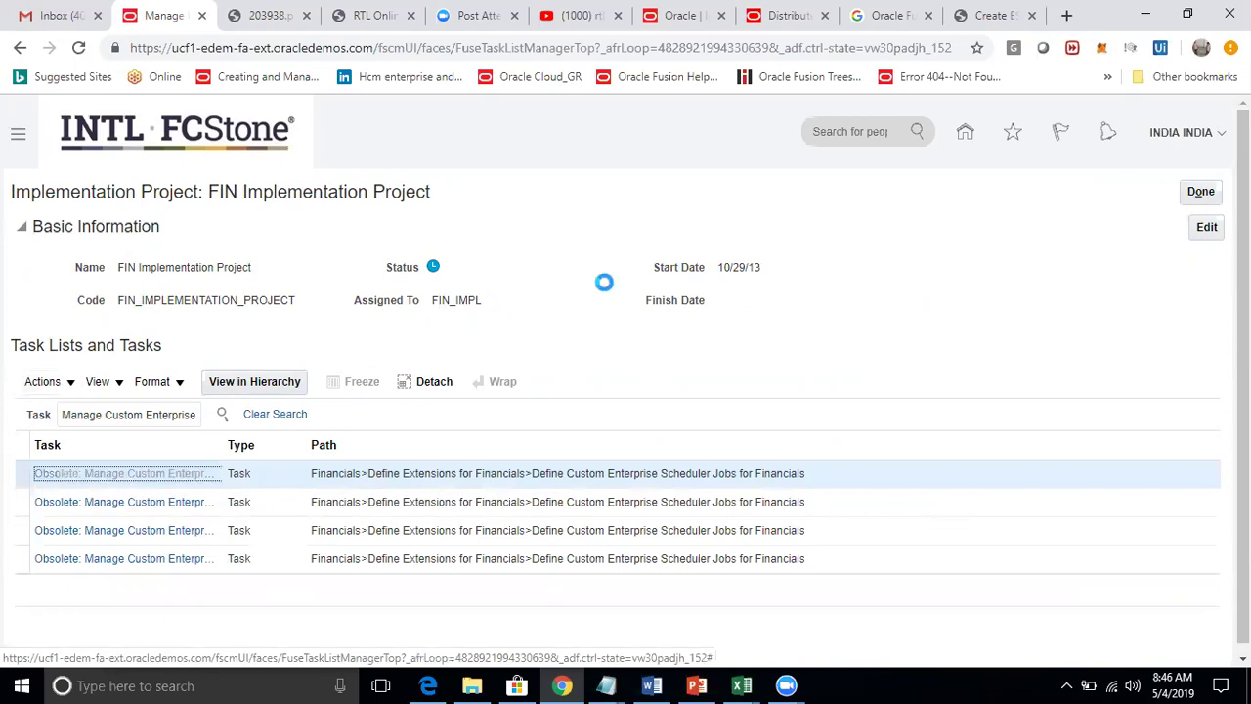
pyautogui.click(356, 526)
pyautogui.click(458, 526)
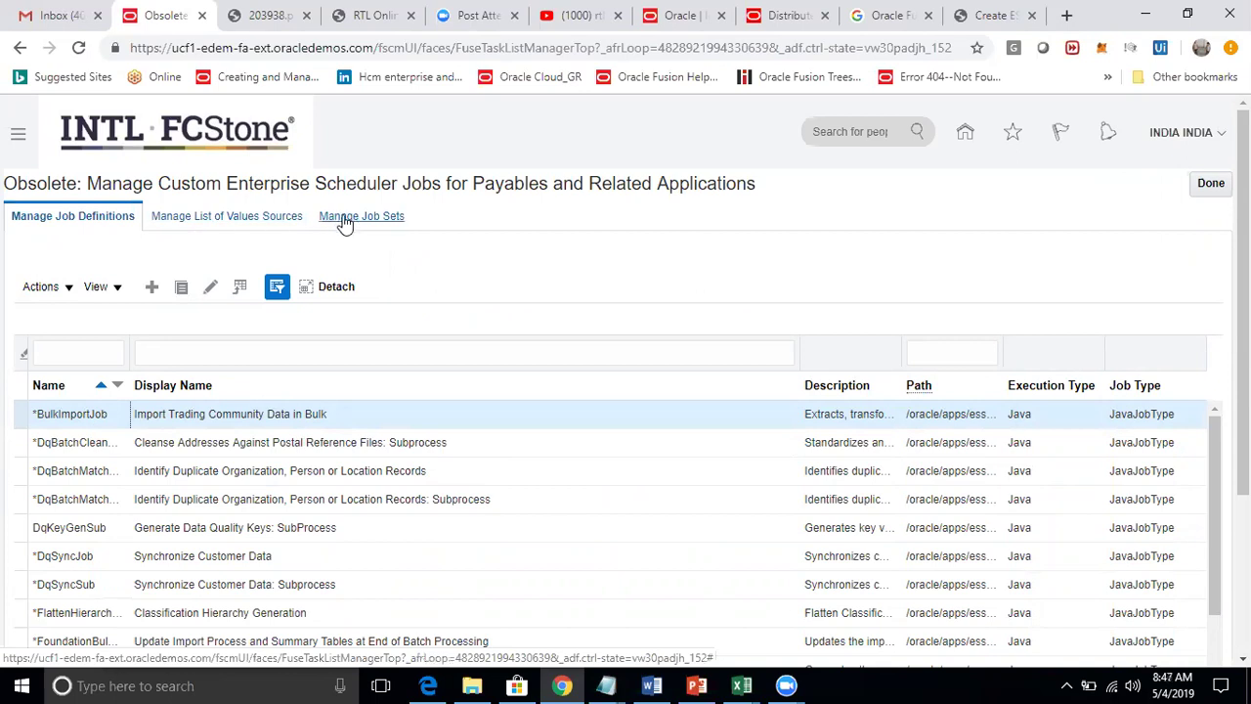
# - Create a new job definition, view its Job Type options, then bring up the SC_DEMO workbook
pyautogui.click(151, 289)
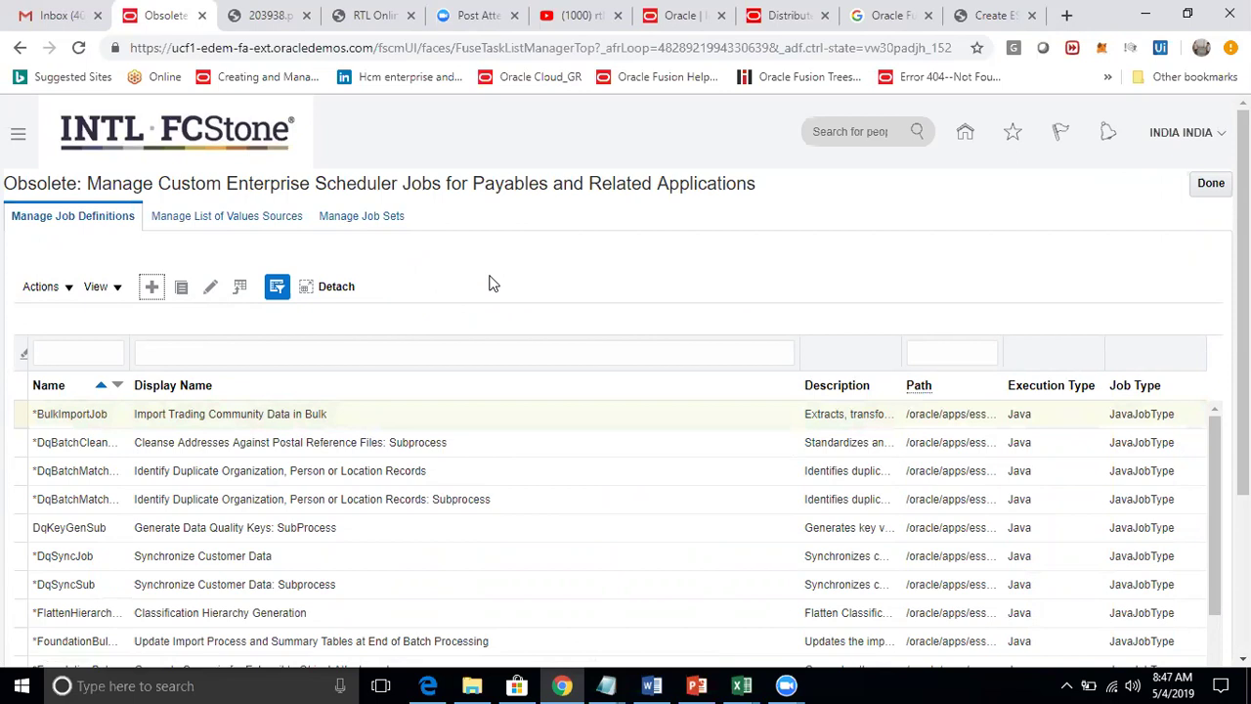
pyautogui.scroll(-1, 466, 396)
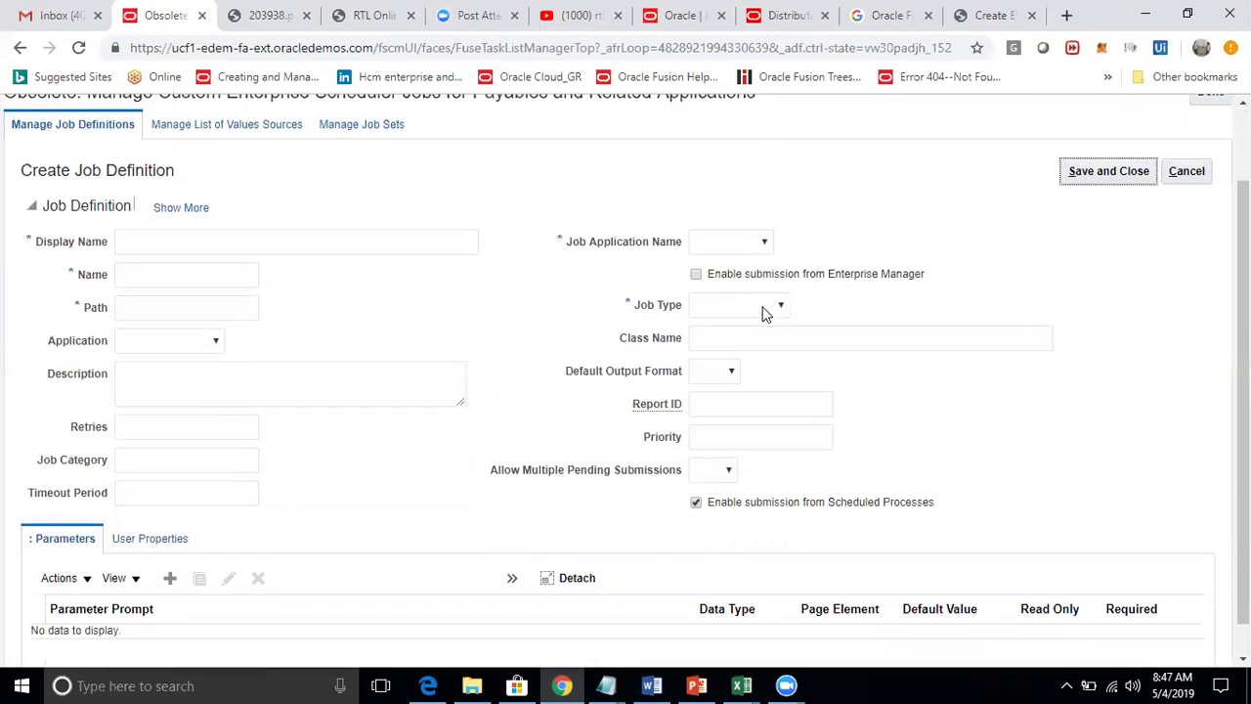
pyautogui.click(763, 305)
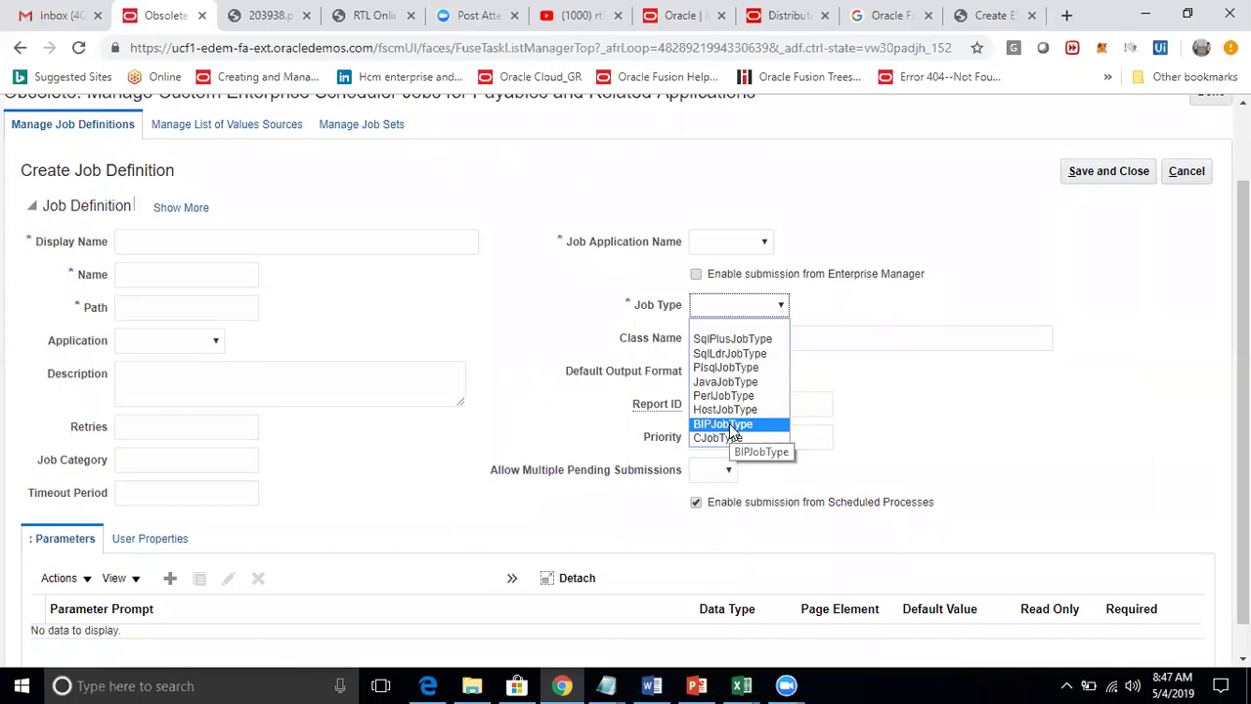
pyautogui.click(742, 686)
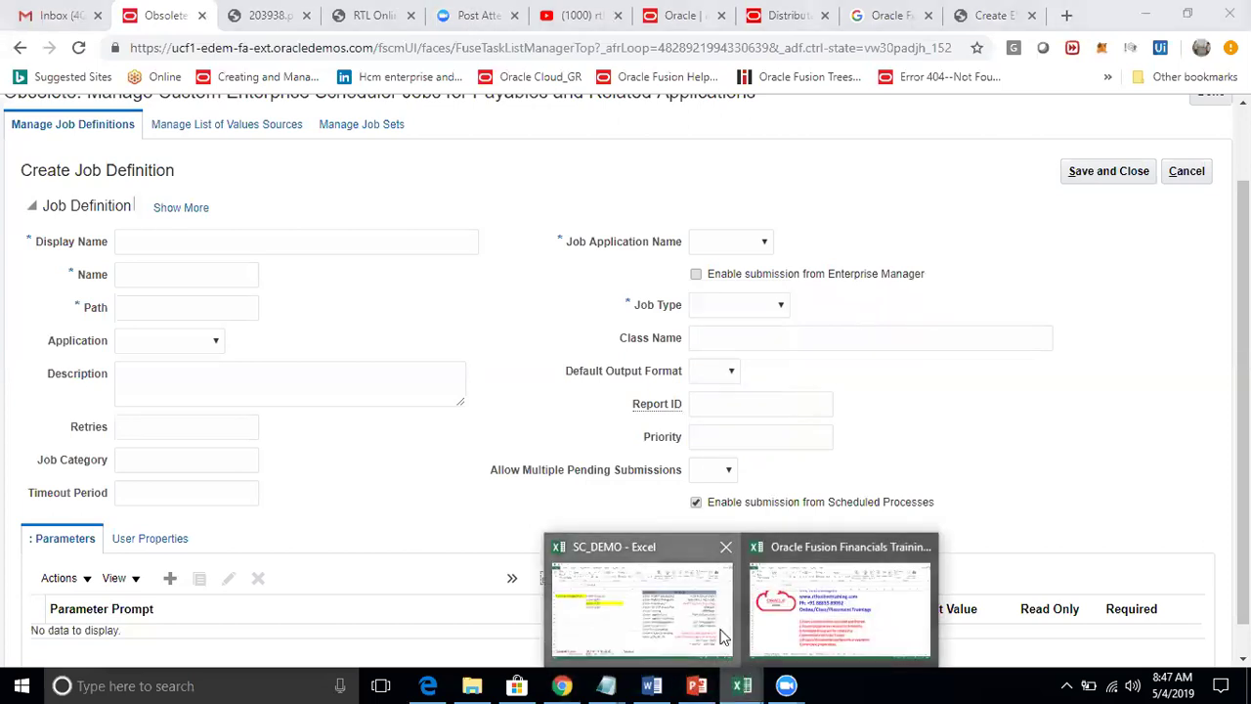
pyautogui.click(723, 637)
# - Select the PAAS(Private) C24:C27 and On Premises column D entries, then reopen Job Type options
pyautogui.scroll(7, 381, 402)
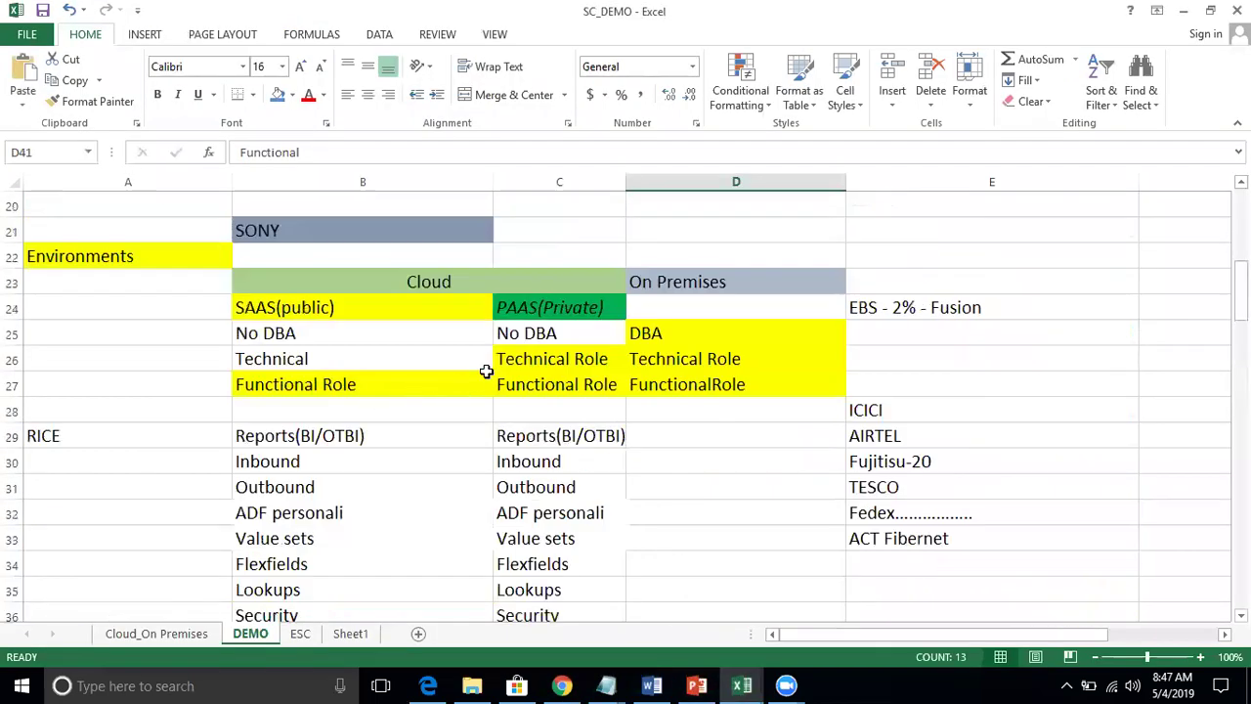
pyautogui.moveTo(553, 305); pyautogui.dragTo(553, 390)
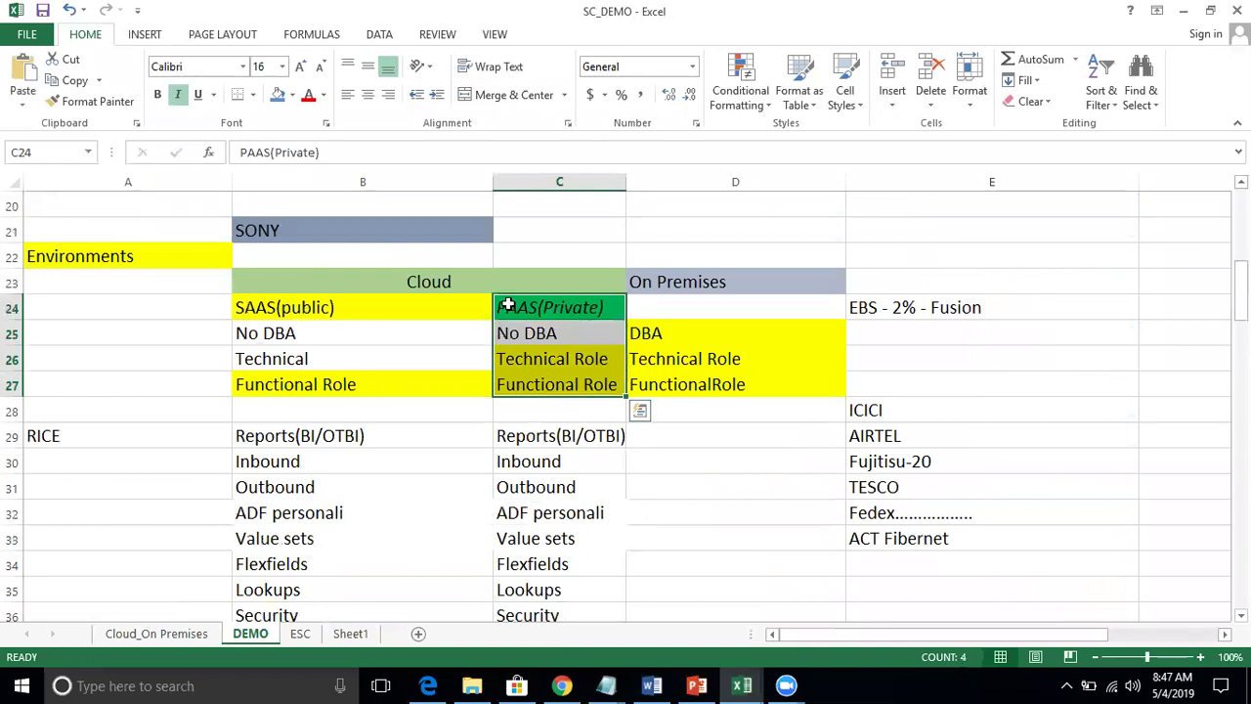
pyautogui.moveTo(690, 277); pyautogui.dragTo(684, 386)
pyautogui.moveTo(573, 311); pyautogui.dragTo(575, 391)
pyautogui.click(562, 685)
pyautogui.click(761, 304)
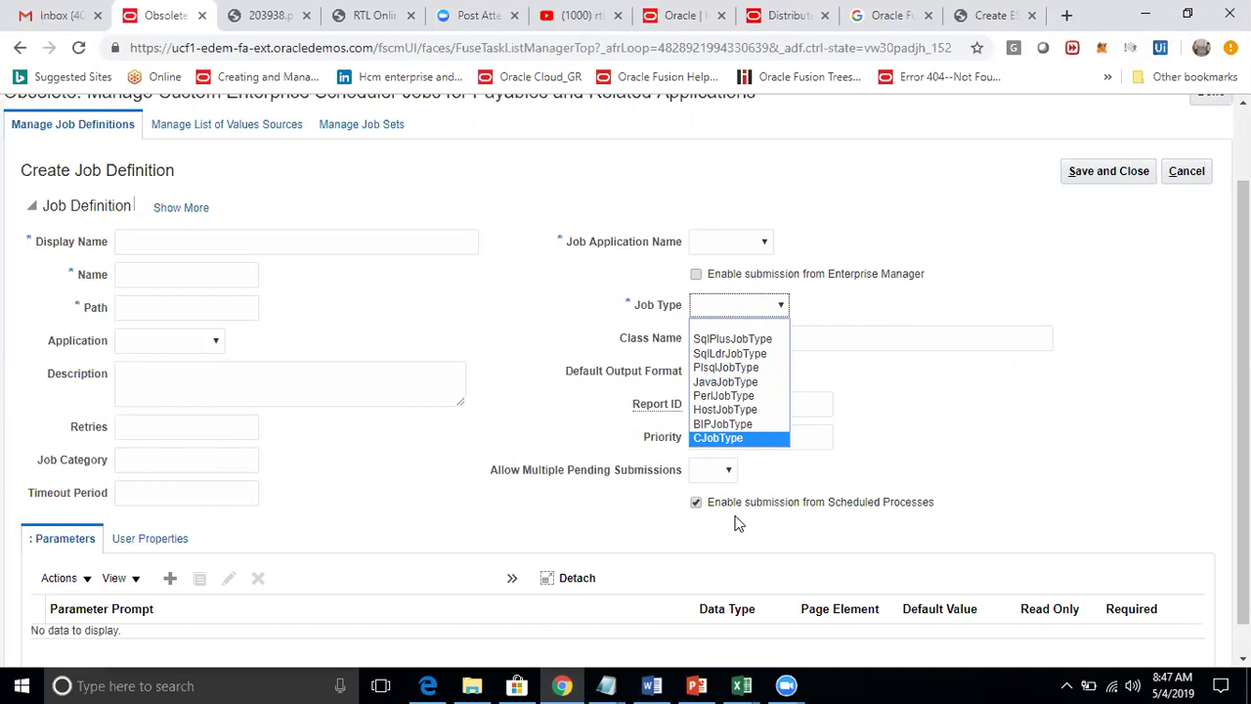
# - Select the SAAS entries B24:B27 and row 27 in SC_DEMO, then reopen Job Type options
pyautogui.click(742, 685)
pyautogui.click(637, 585)
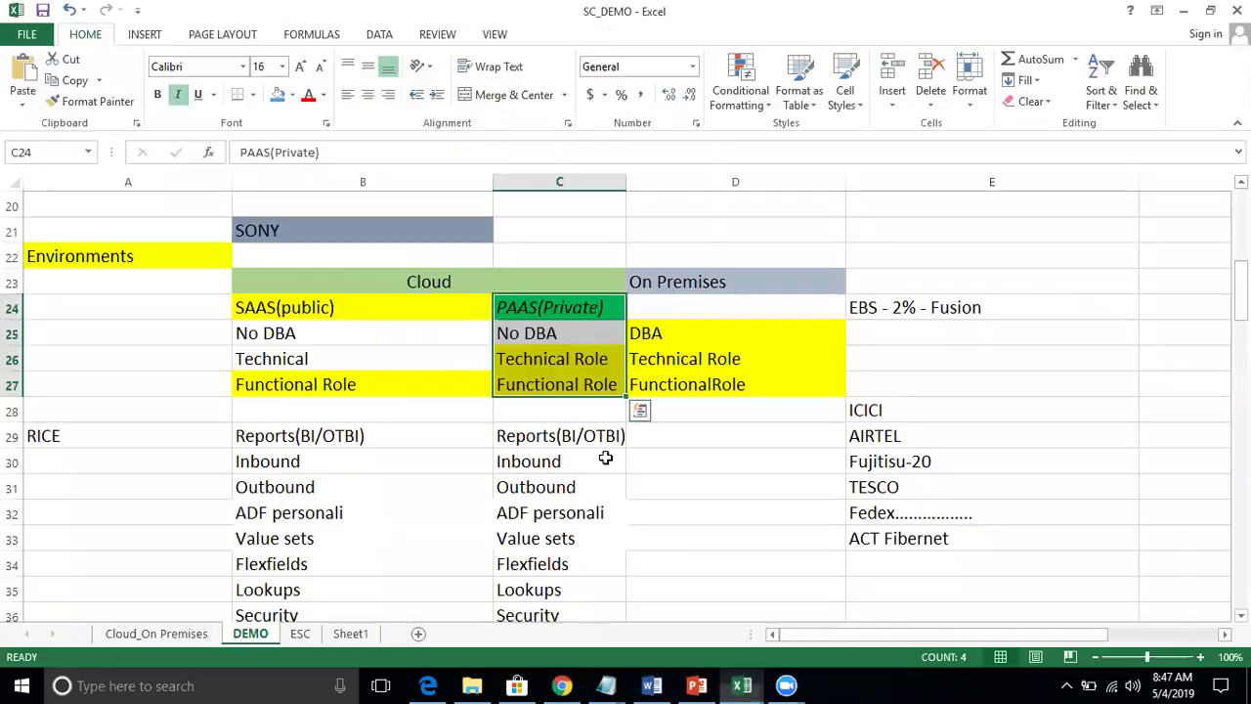
pyautogui.click(362, 308)
pyautogui.moveTo(364, 345); pyautogui.dragTo(363, 388)
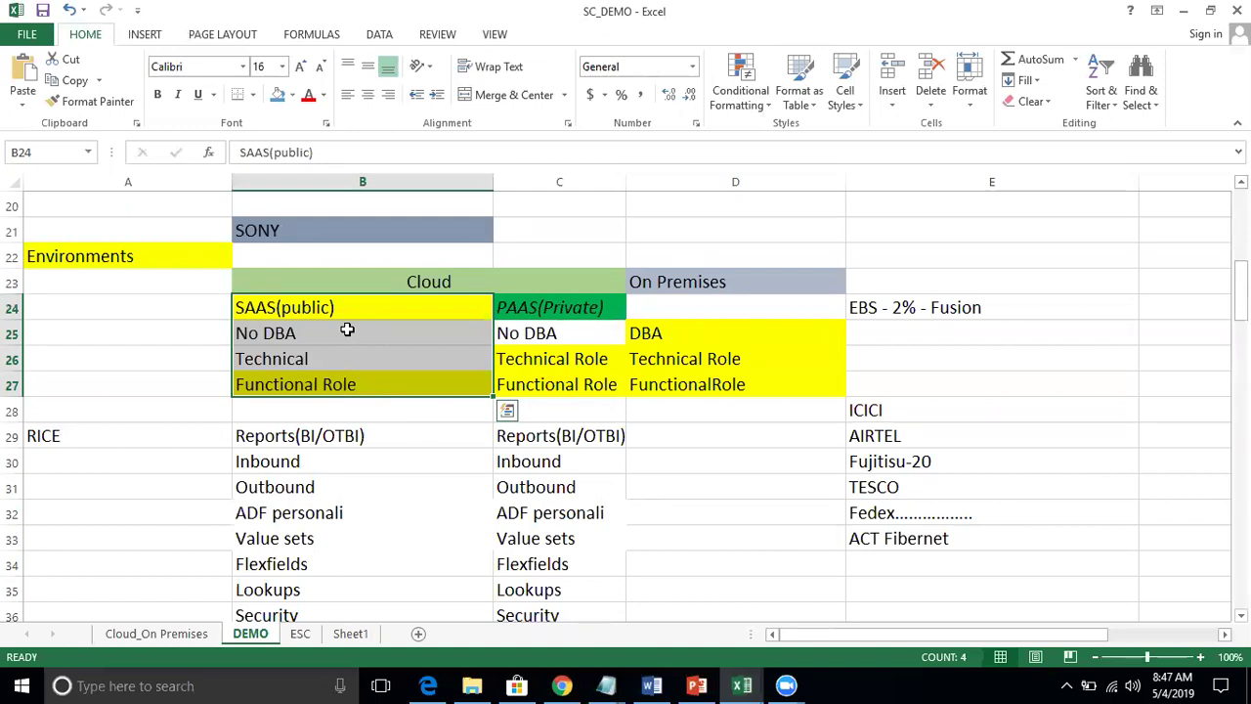
pyautogui.click(11, 384)
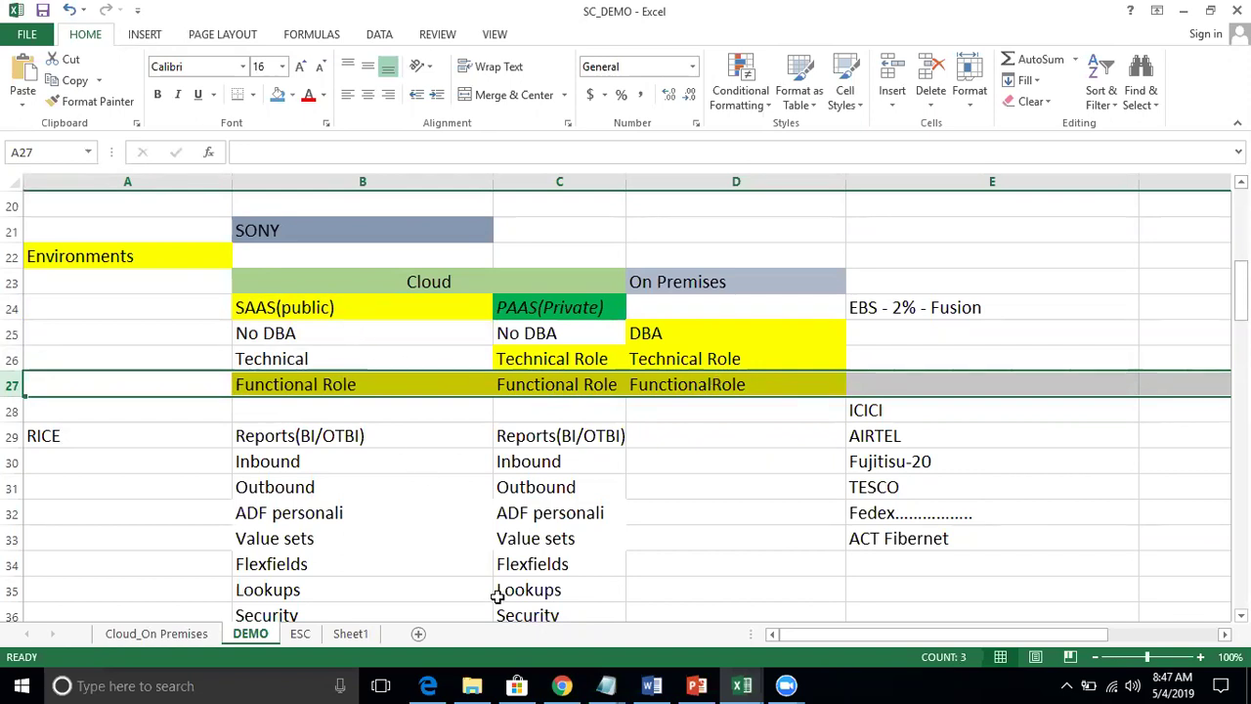
pyautogui.click(563, 685)
pyautogui.click(753, 305)
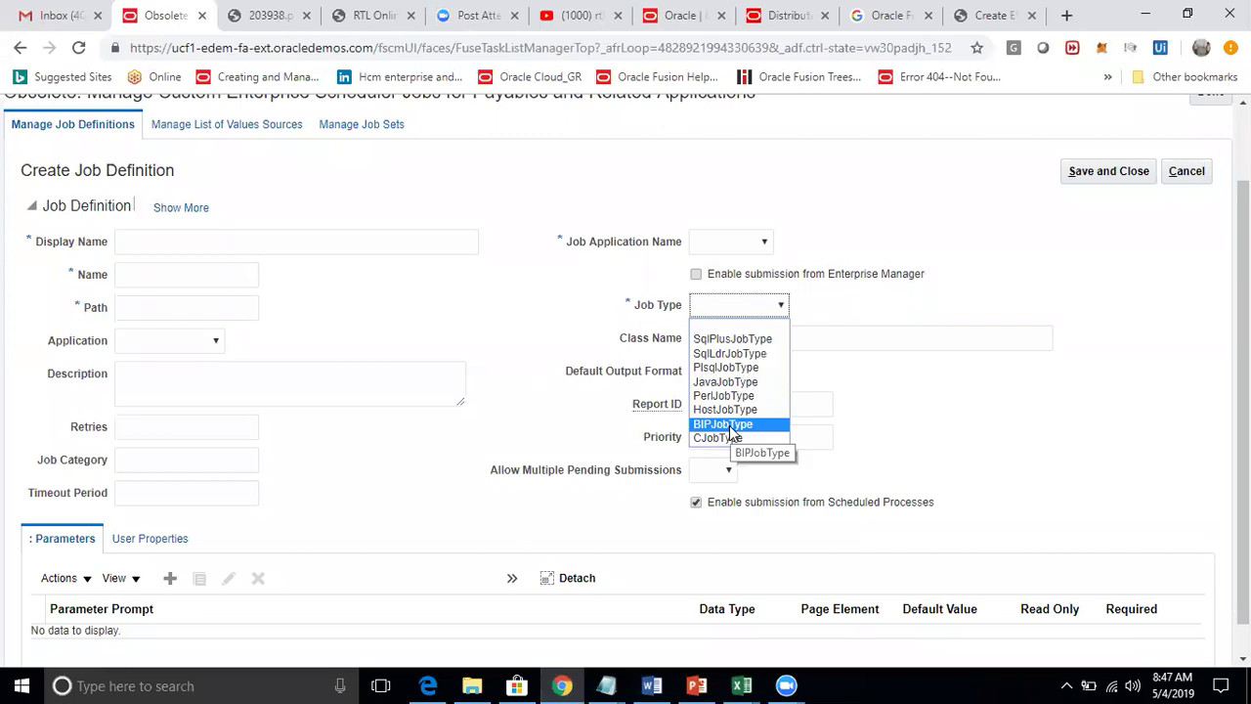
# - Close the Job Type dropdown without choosing, then bring the SC_DEMO workbook forward
pyautogui.click(355, 519)
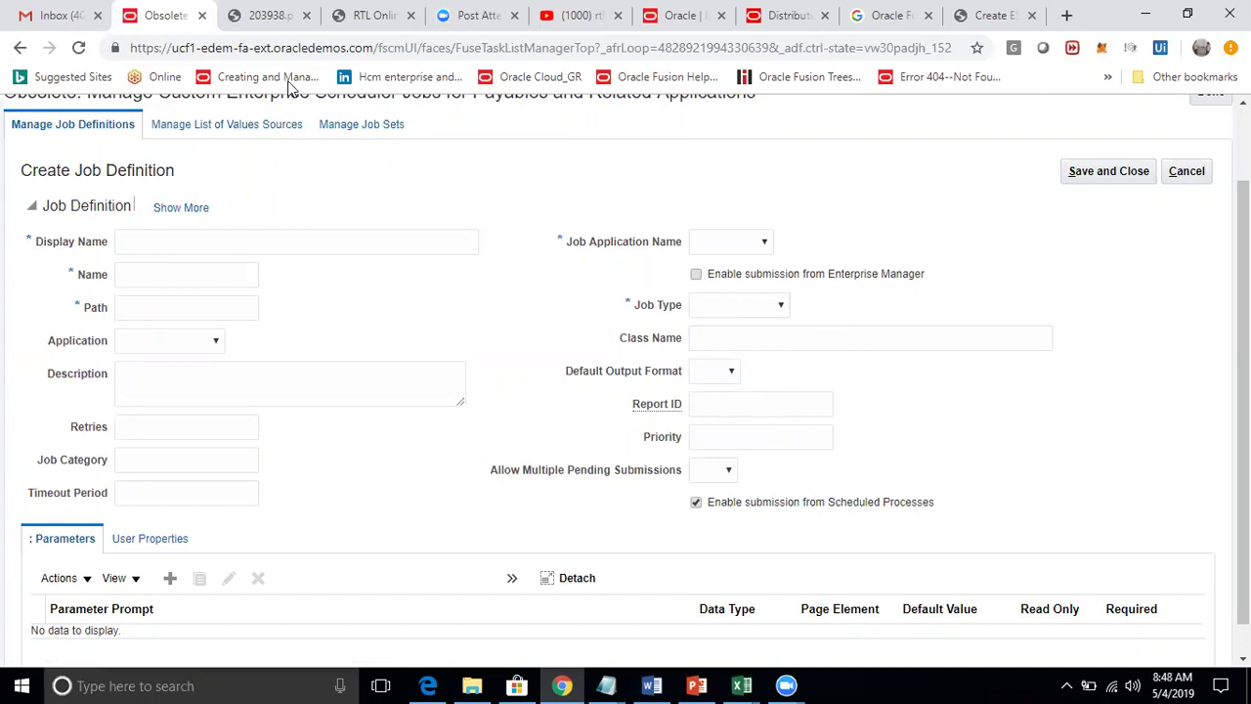
pyautogui.scroll(1, 476, 472)
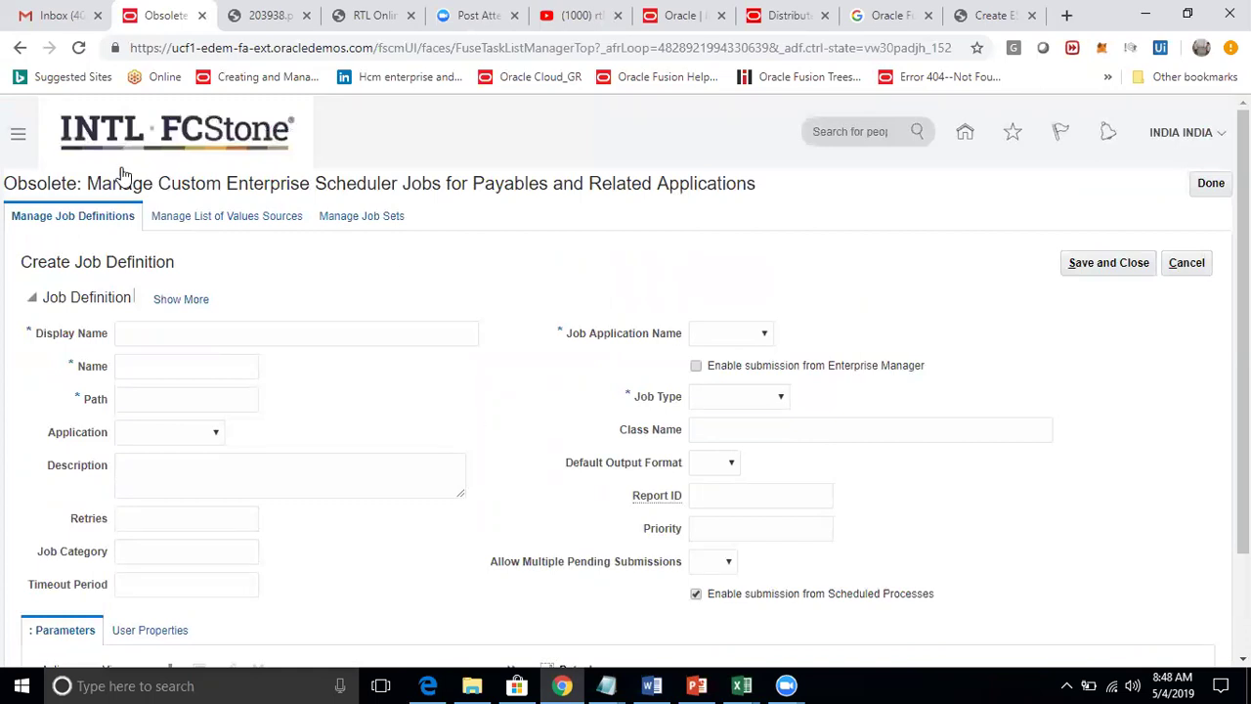
pyautogui.click(741, 685)
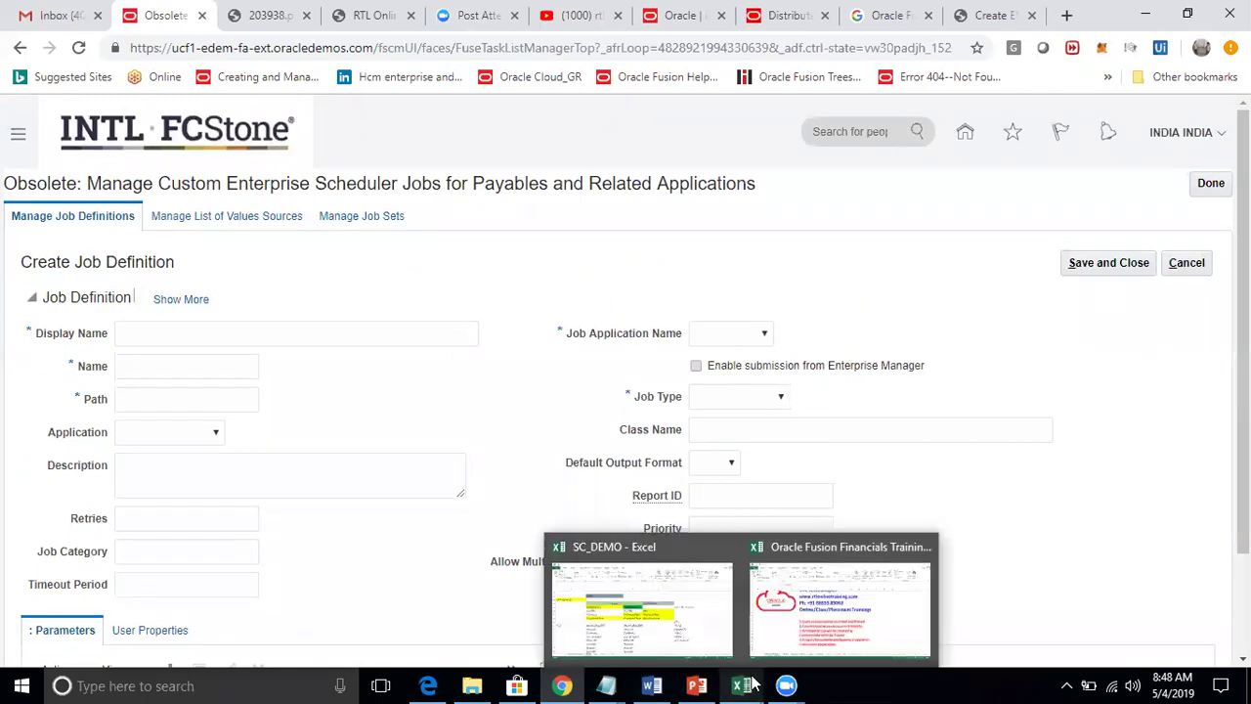
pyautogui.moveTo(800, 640)
pyautogui.click(640, 610)
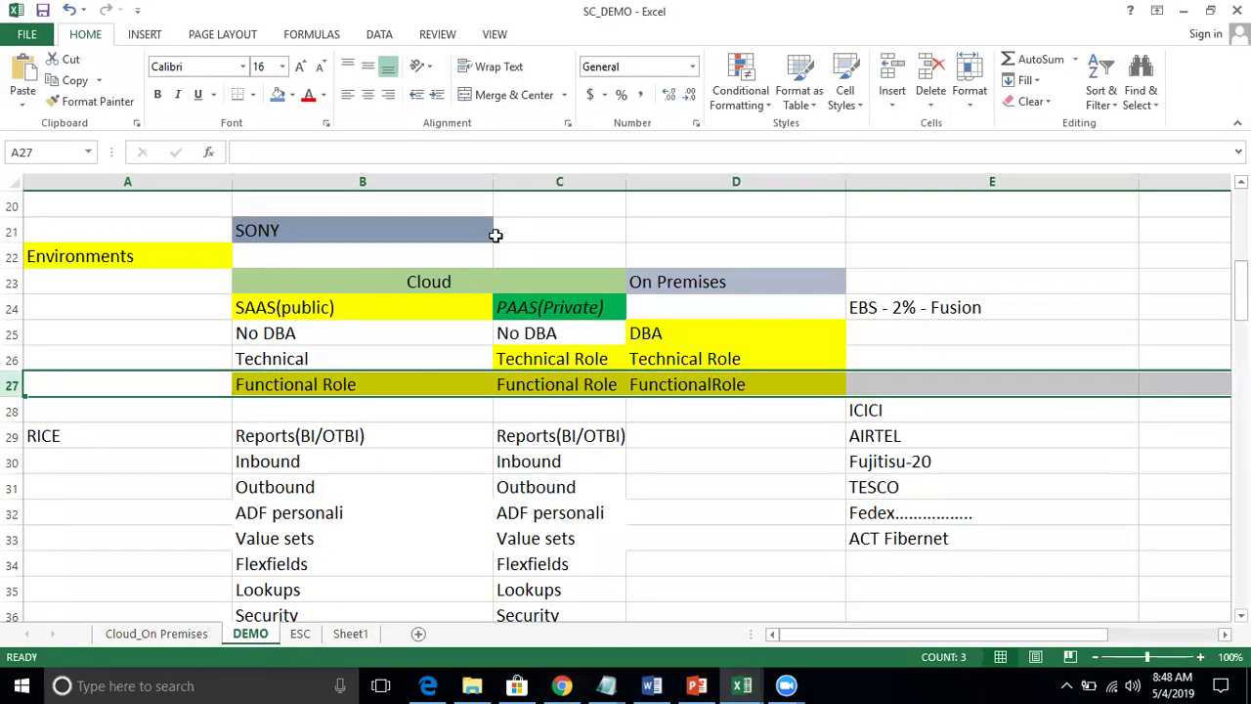
# - Leave Excel and show the YouTube search results for 'rtl online training' in Chrome
pyautogui.hotkey('alt', 'Tab')
pyautogui.click(555, 18)
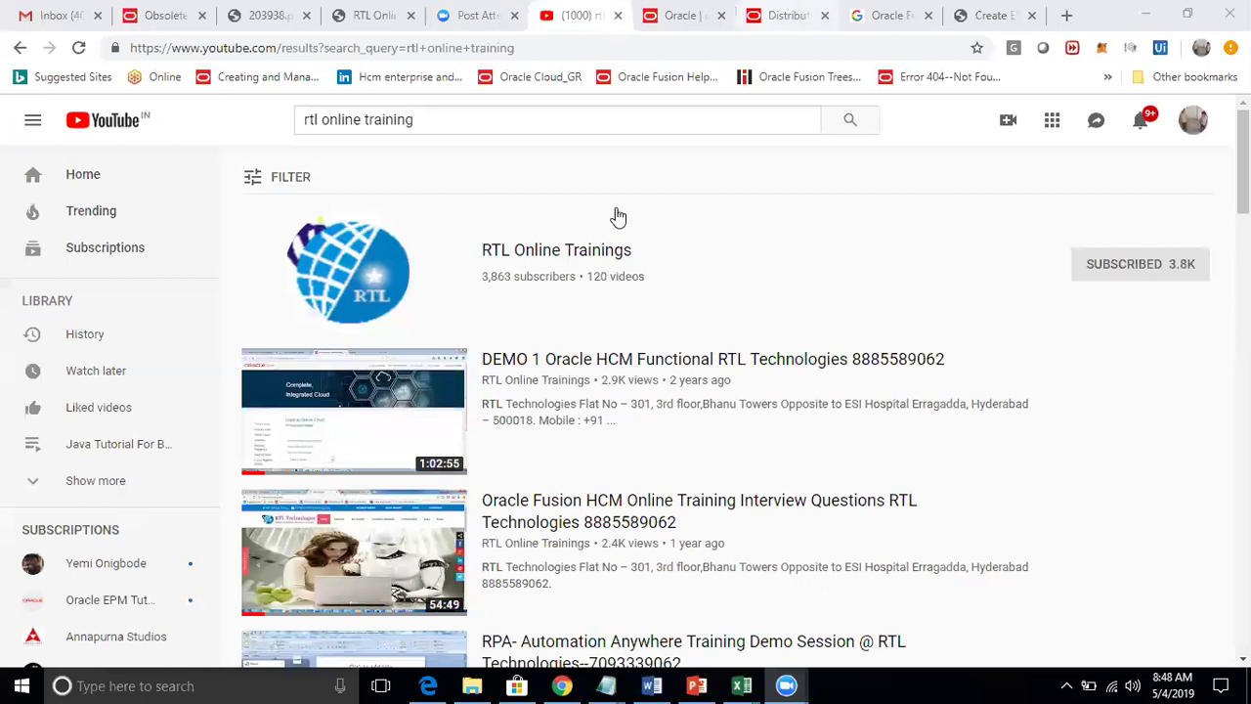
pyautogui.click(166, 15)
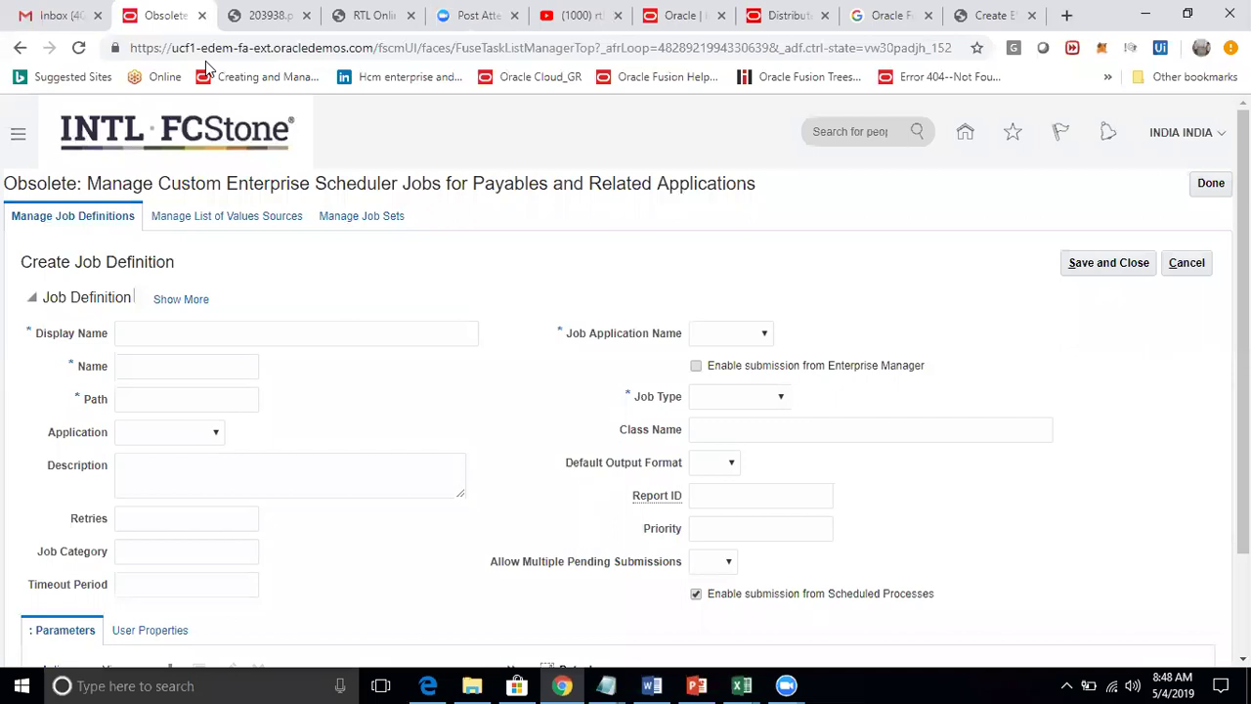
pyautogui.click(585, 20)
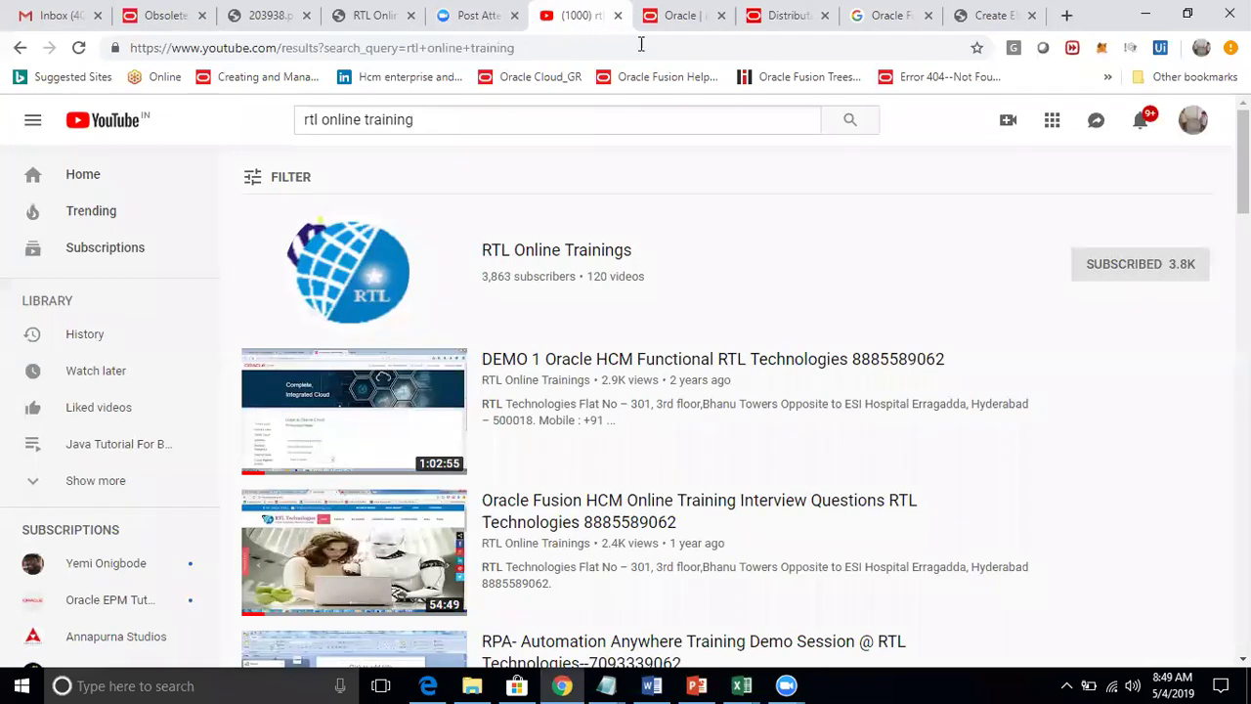